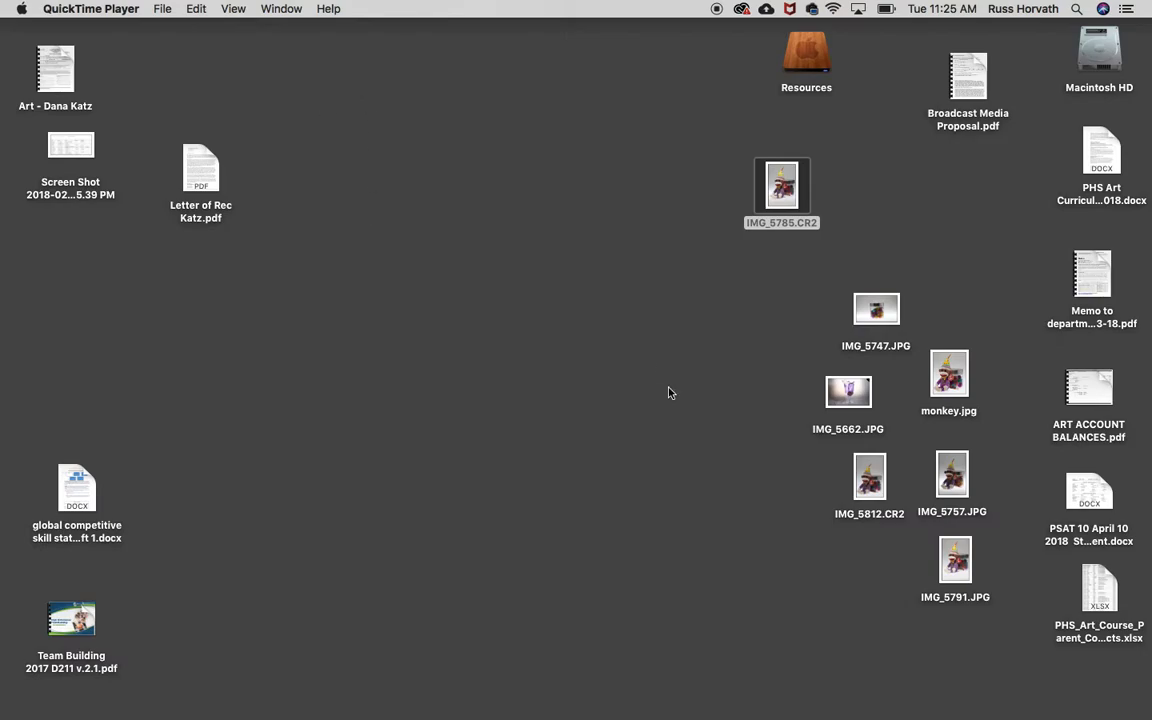
- Open IMG_5785.CR2 from the desktop in Lightroom using the Photos.lrcat catalog
left_click_drag(776, 205, 678, 210)
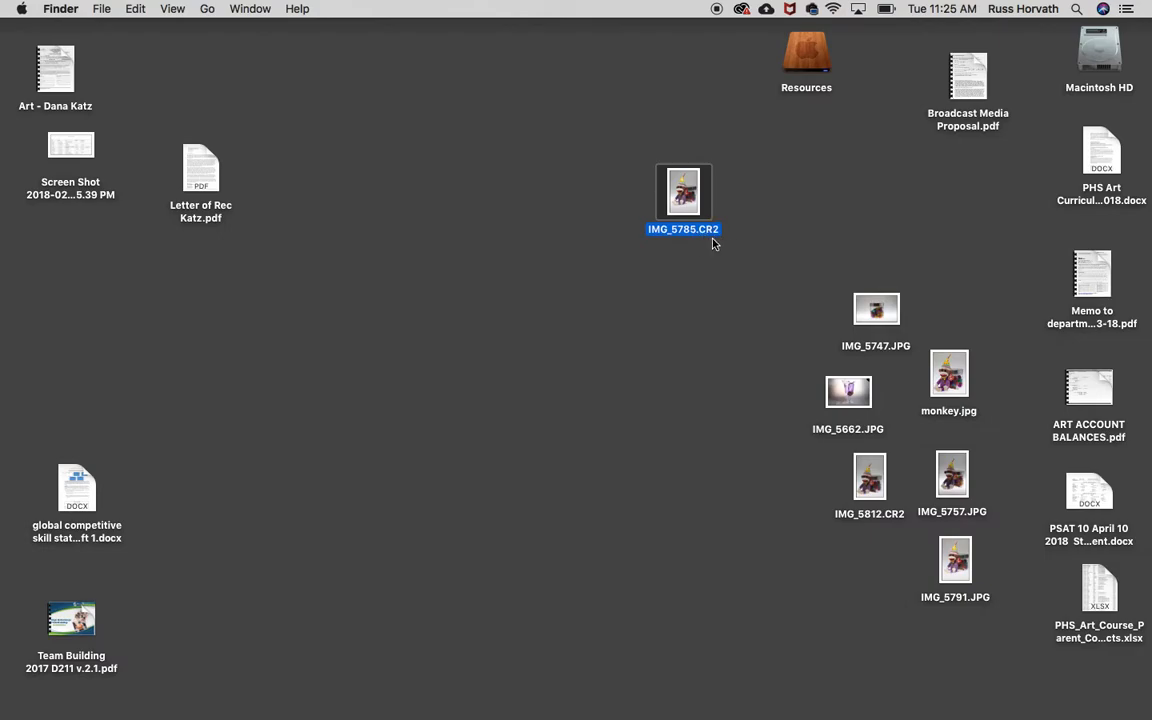
left_click_drag(688, 197, 488, 694)
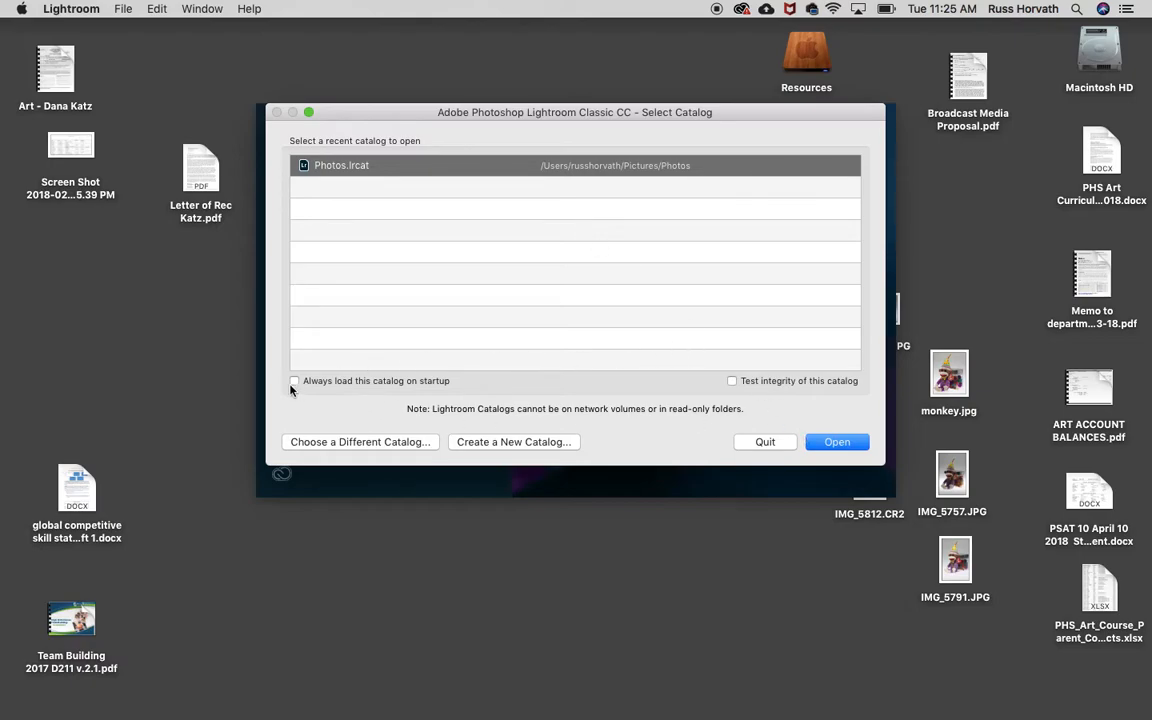
left_click(840, 444)
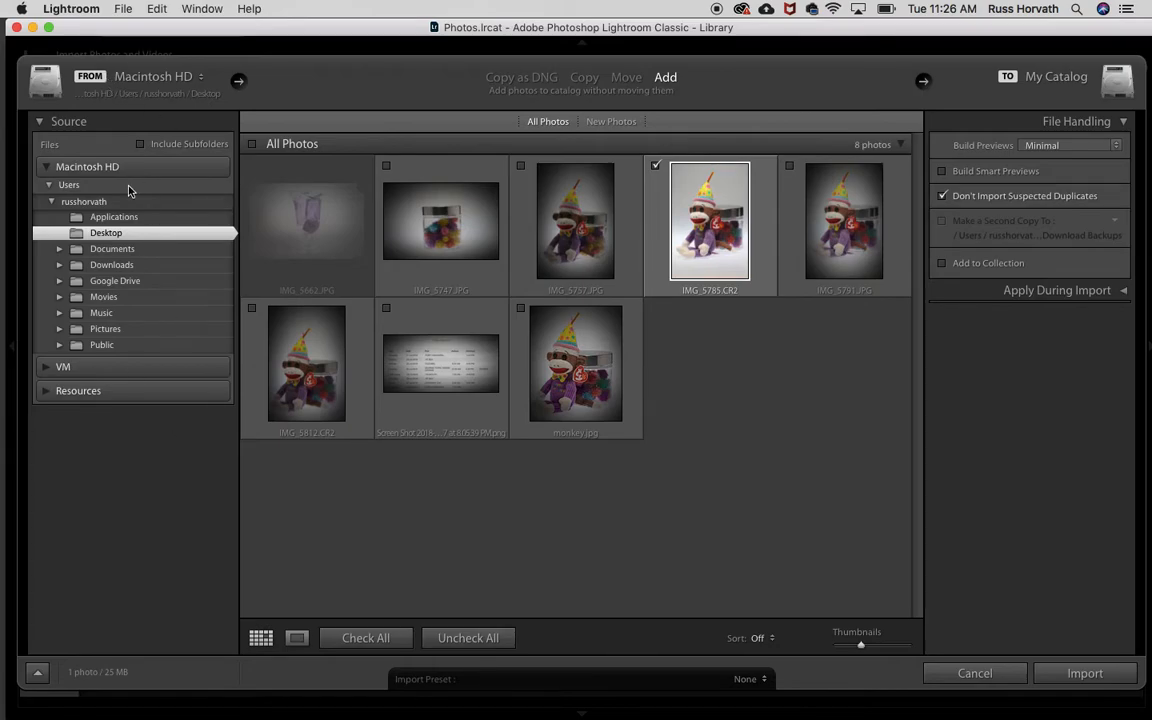
- Browse the import source folders, including per 2 and per 5 in Downloads' Library Show folder, and return to Desktop
left_click(40, 123)
left_click(39, 122)
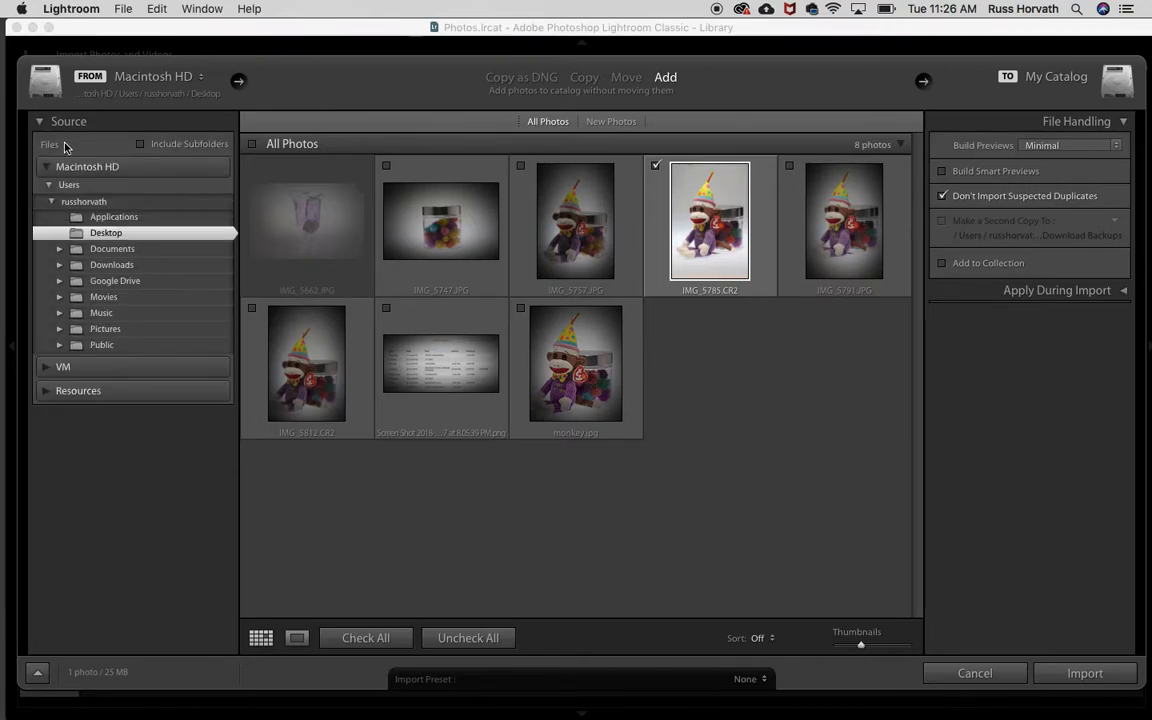
left_click(60, 265)
left_click(59, 264)
left_click(60, 250)
left_click(59, 249)
left_click(59, 265)
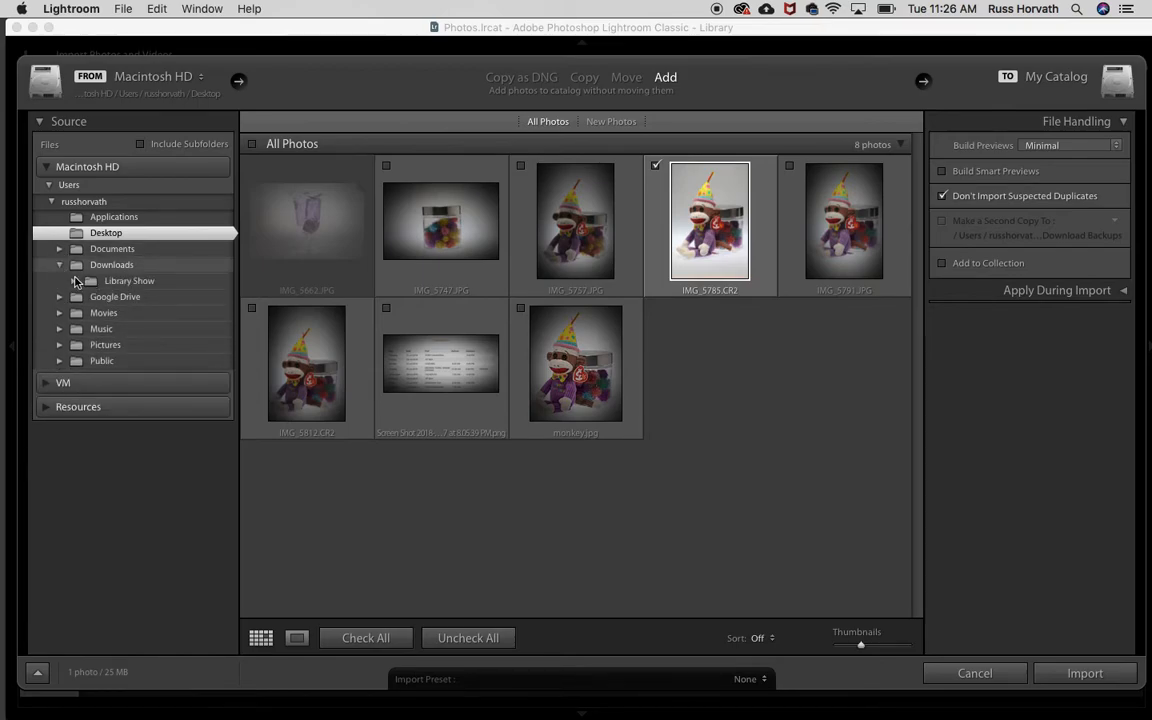
left_click(74, 281)
left_click(105, 297)
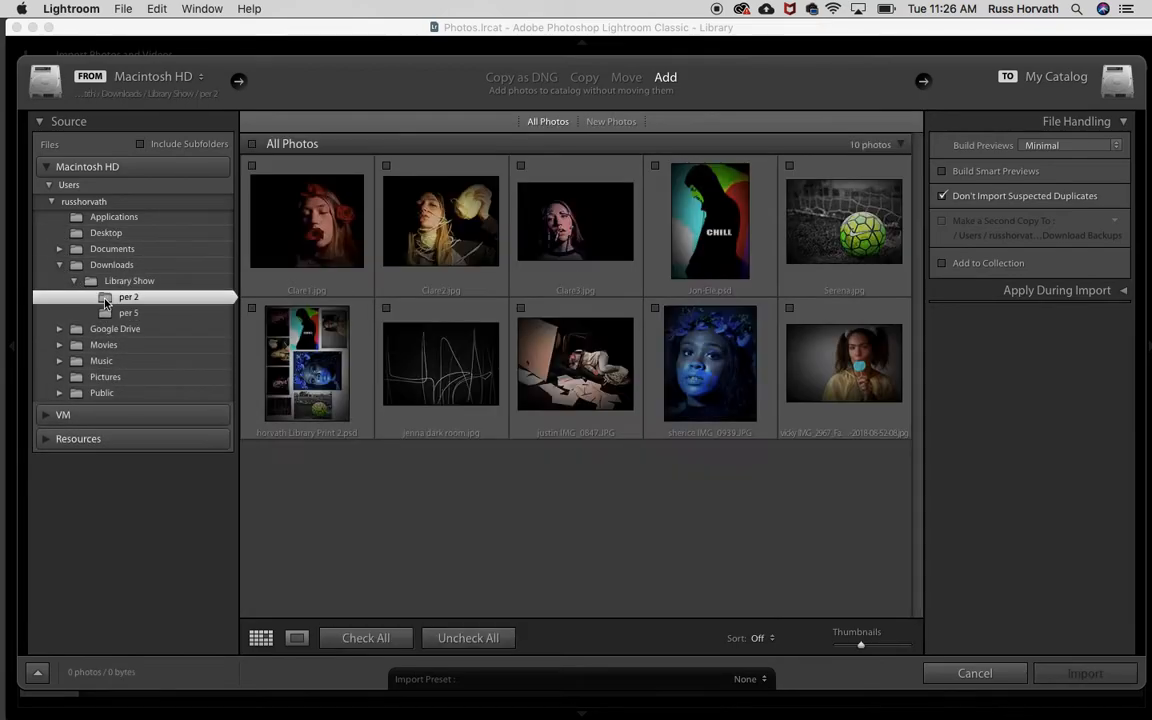
left_click(105, 314)
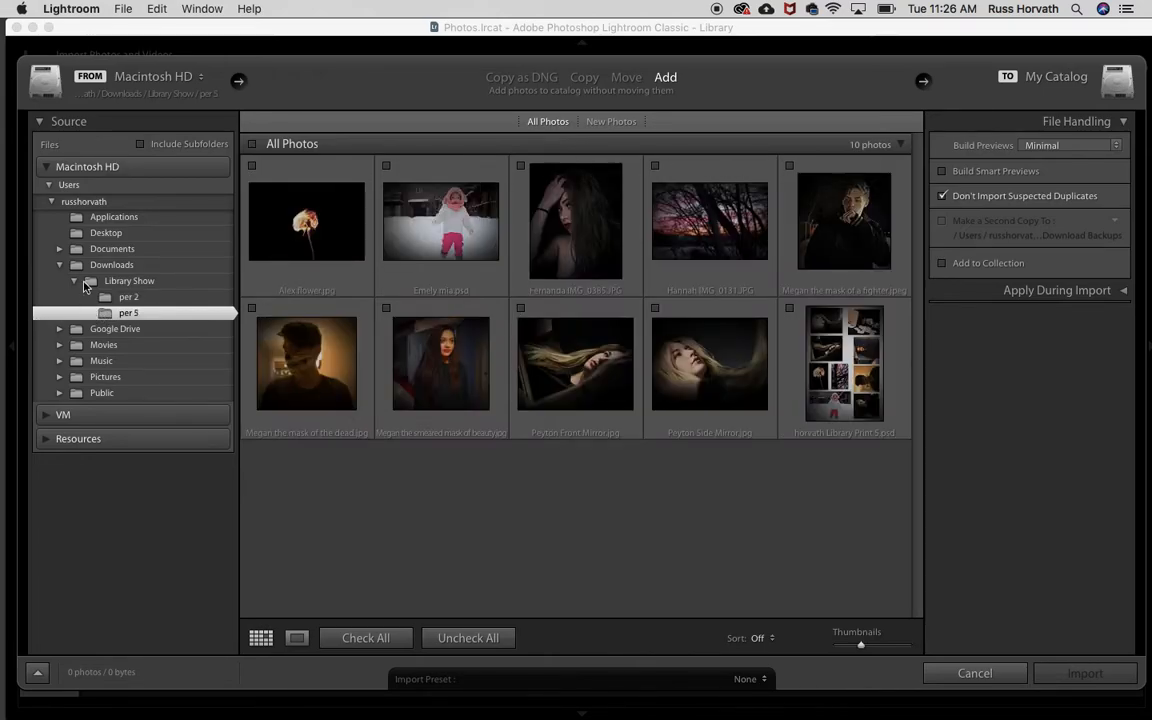
left_click(108, 234)
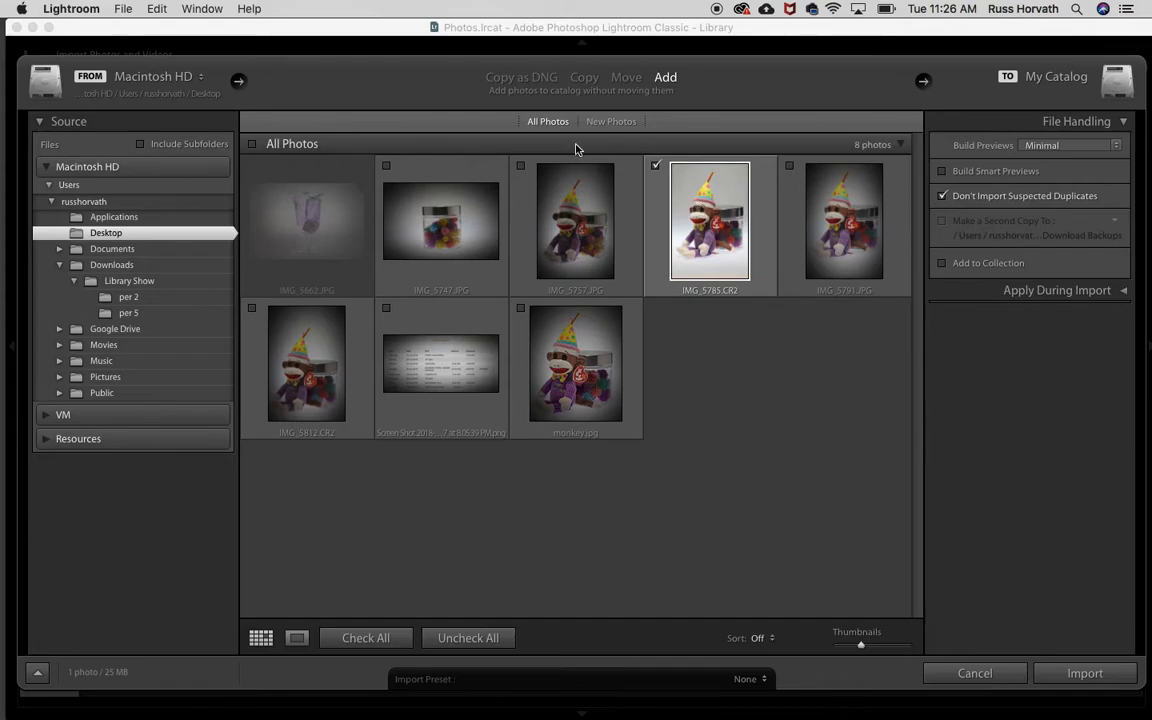
- Mark IMG_5757.JPG and IMG_5747.JPG for import and unmark both again
left_click(520, 167)
left_click(520, 167)
left_click(387, 166)
left_click(387, 166)
- Set the import to copy the photo, with the Desktop folder as its destination
left_click(584, 78)
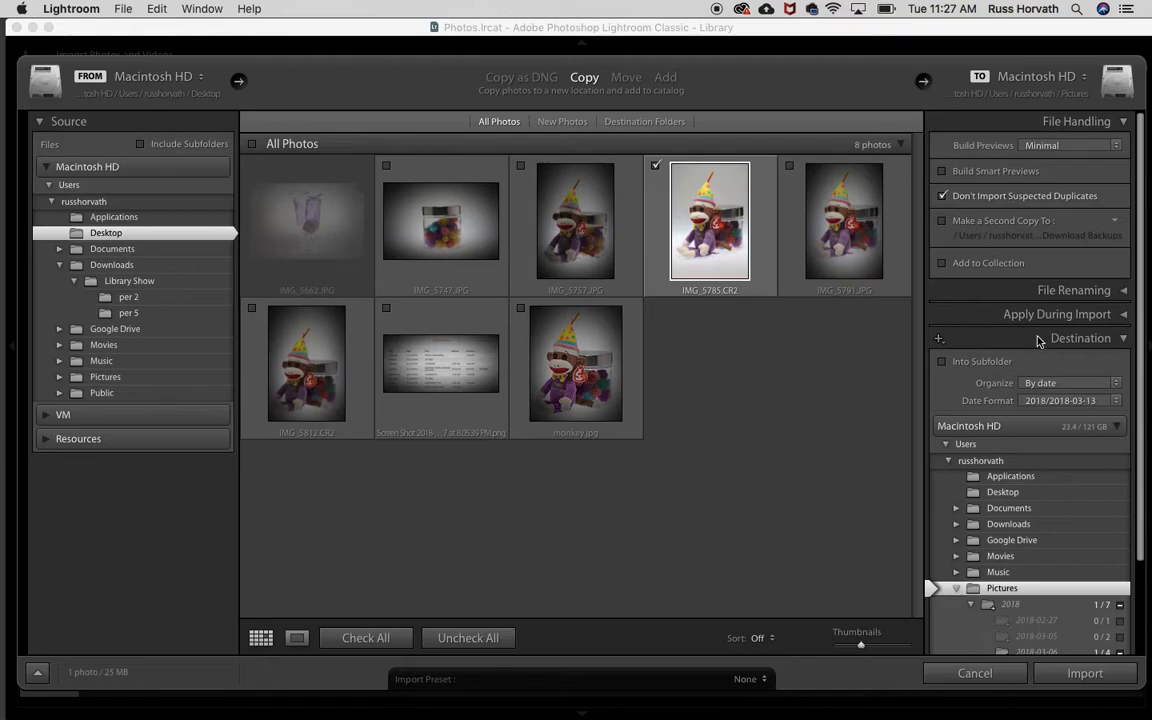
left_click(1126, 337)
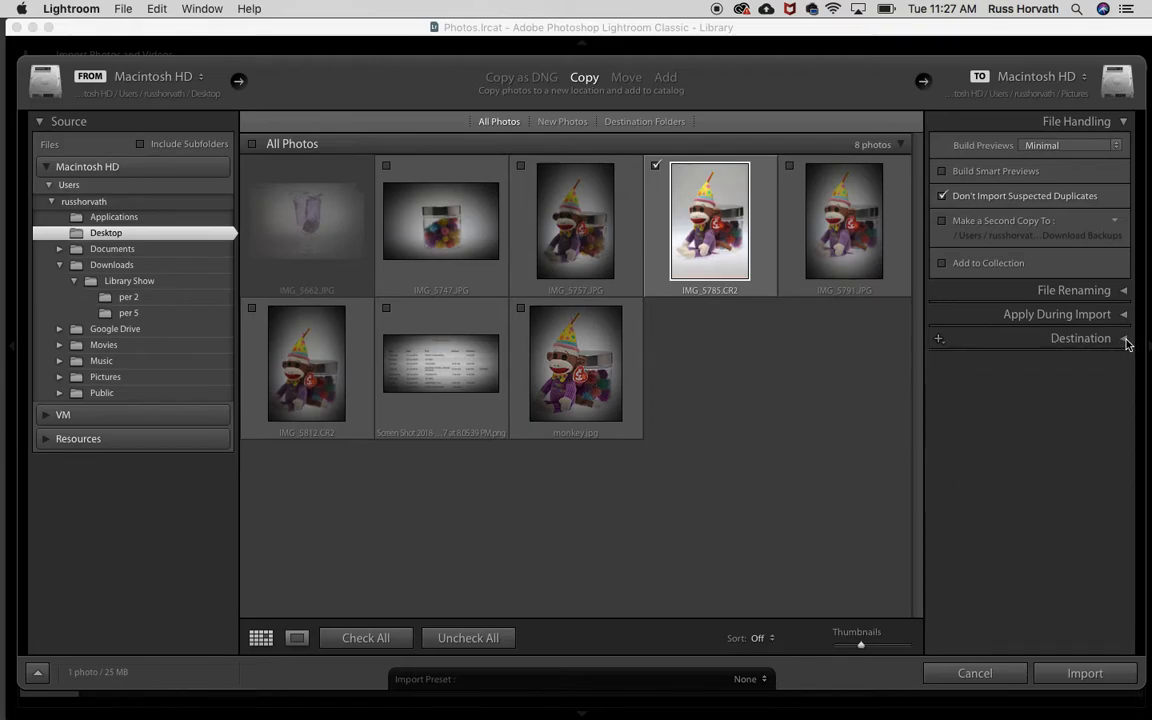
left_click(1126, 339)
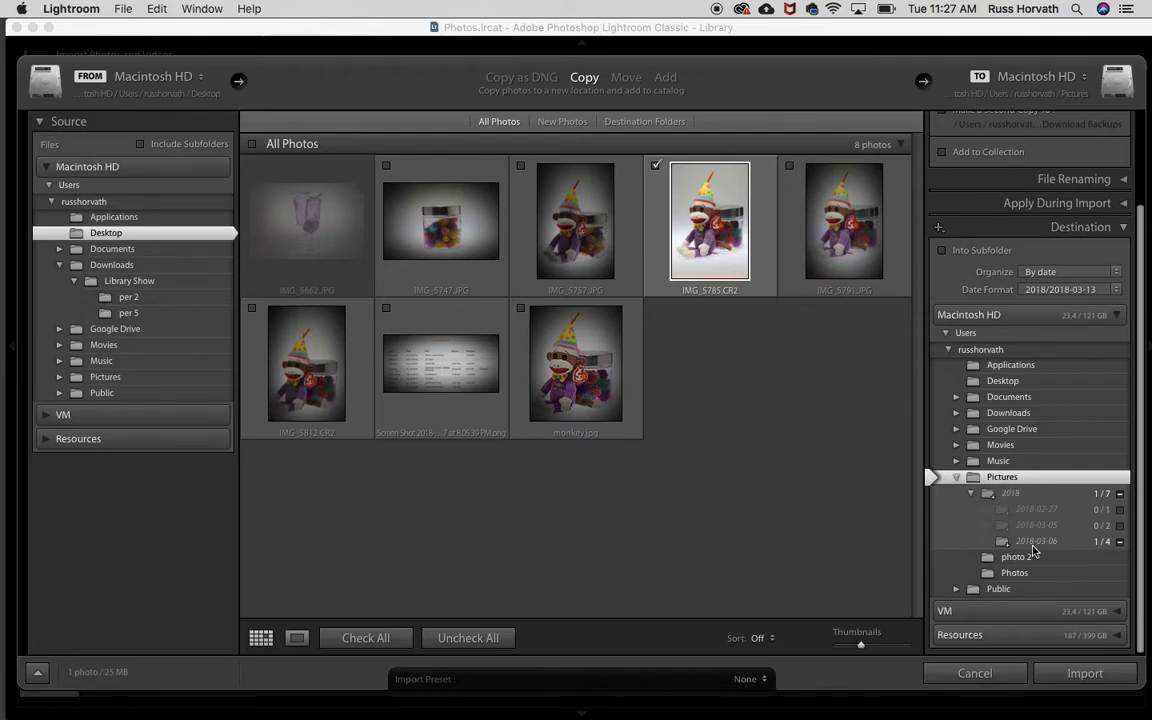
left_click(1003, 381)
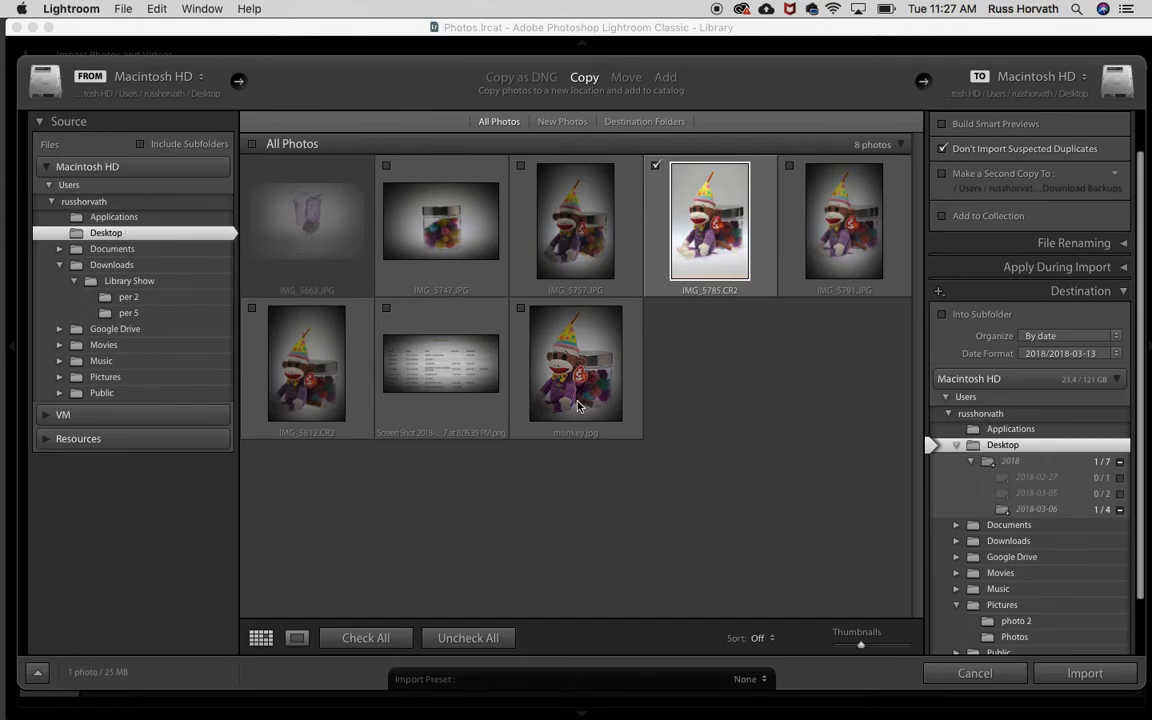
- Import the marked photo IMG_5785.CR2 and open it in the Develop module
left_click(297, 637)
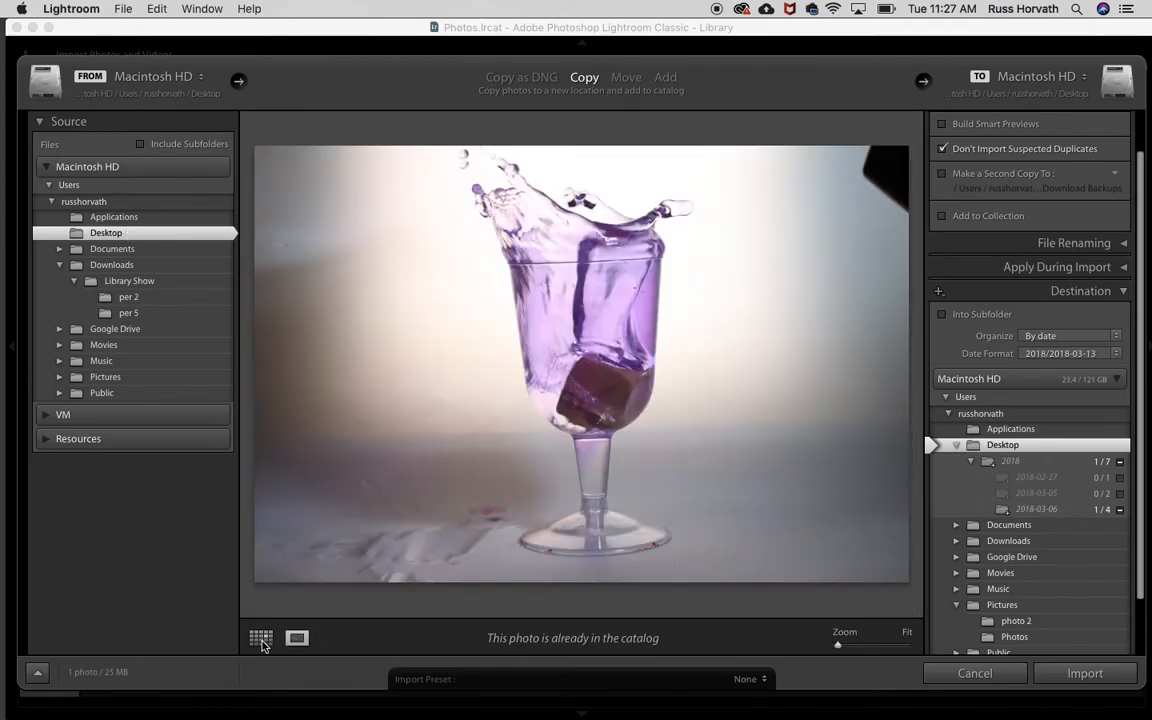
left_click(261, 639)
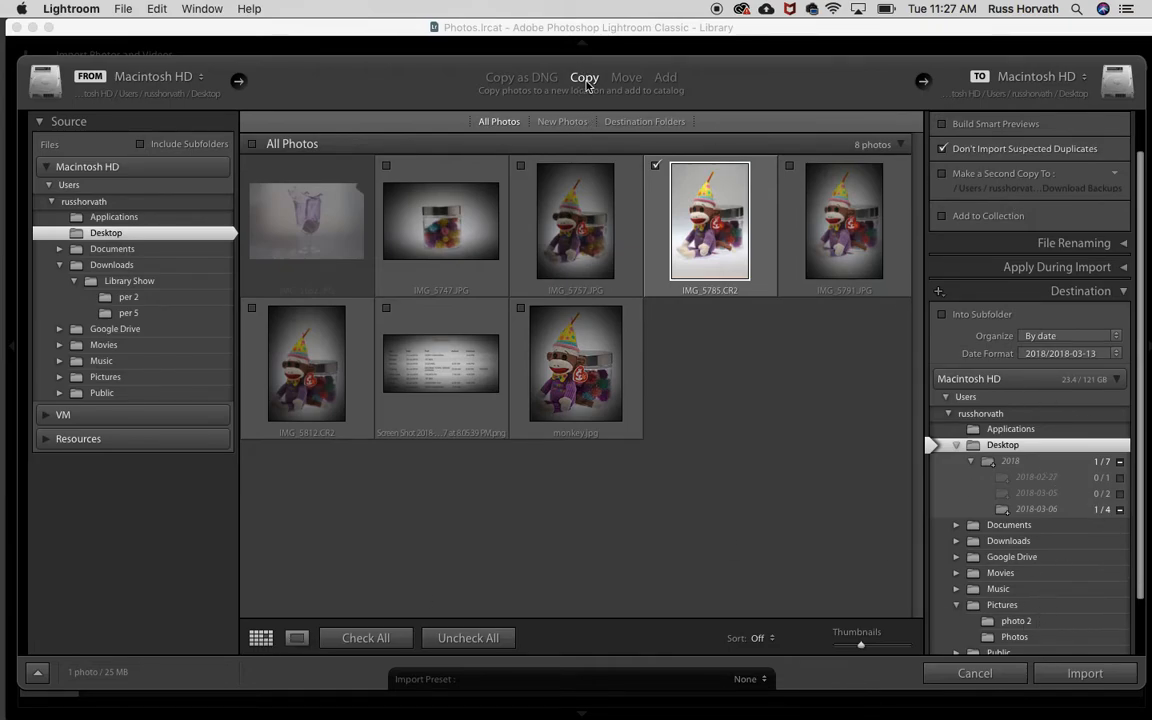
left_click(1078, 676)
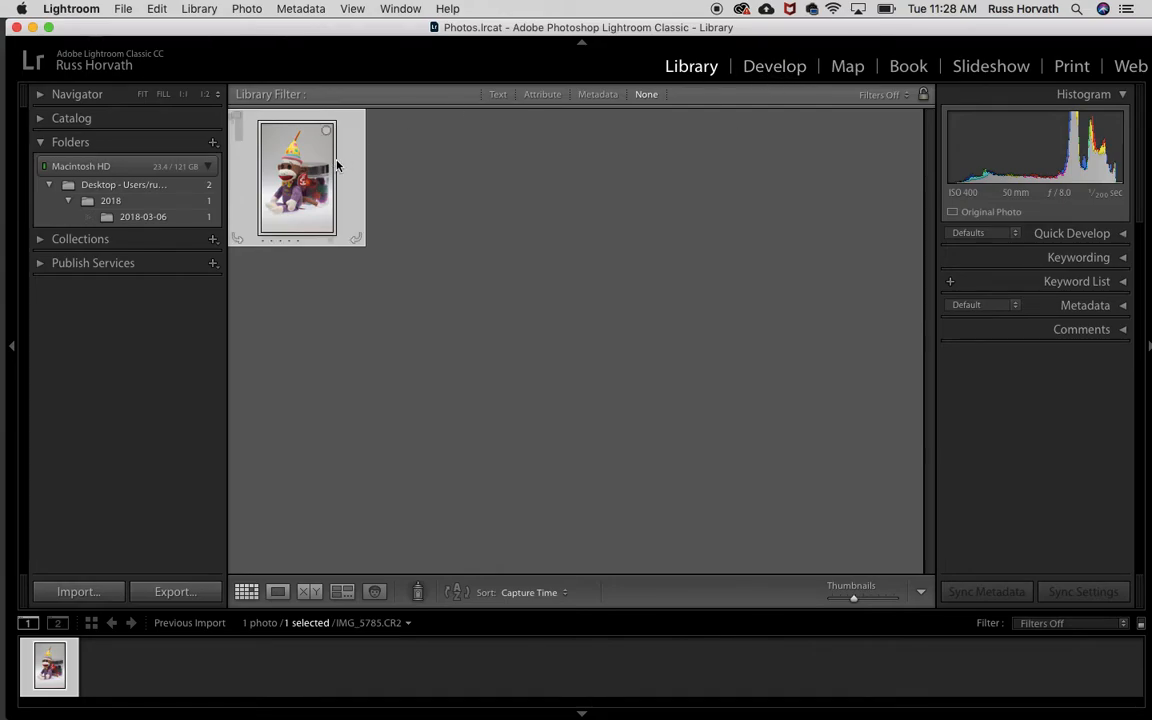
left_click(775, 67)
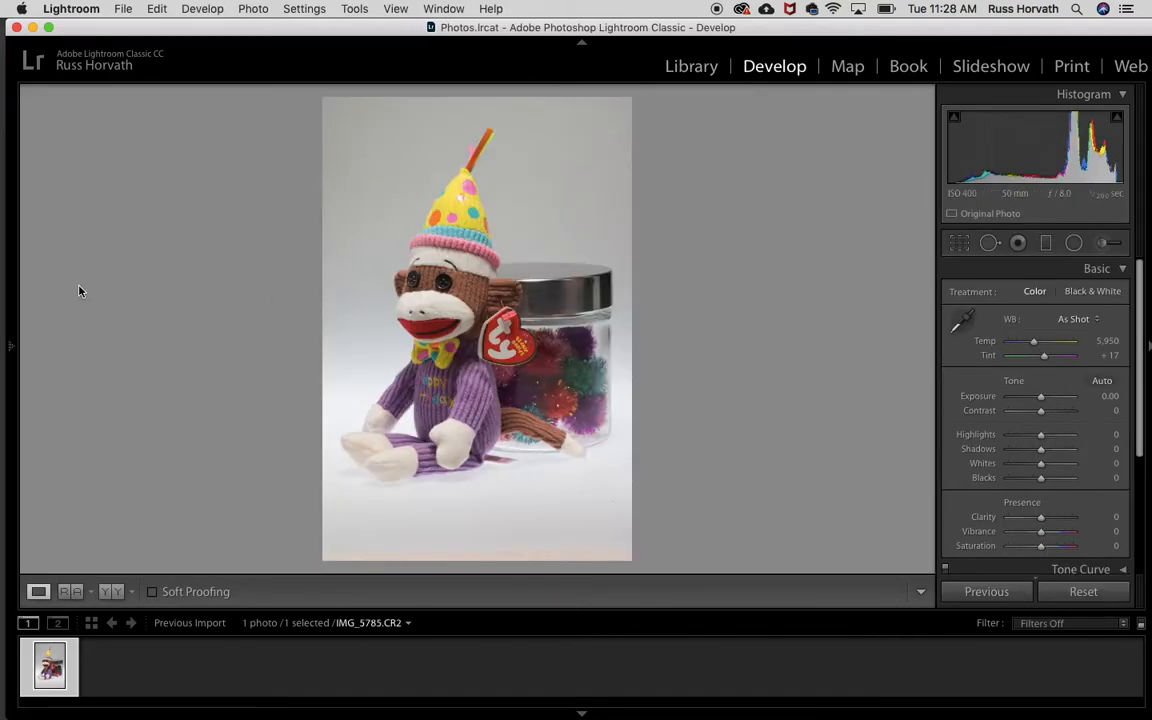
- Hide the filmstrip and both side panels so the photo fills the workspace
left_click(12, 346)
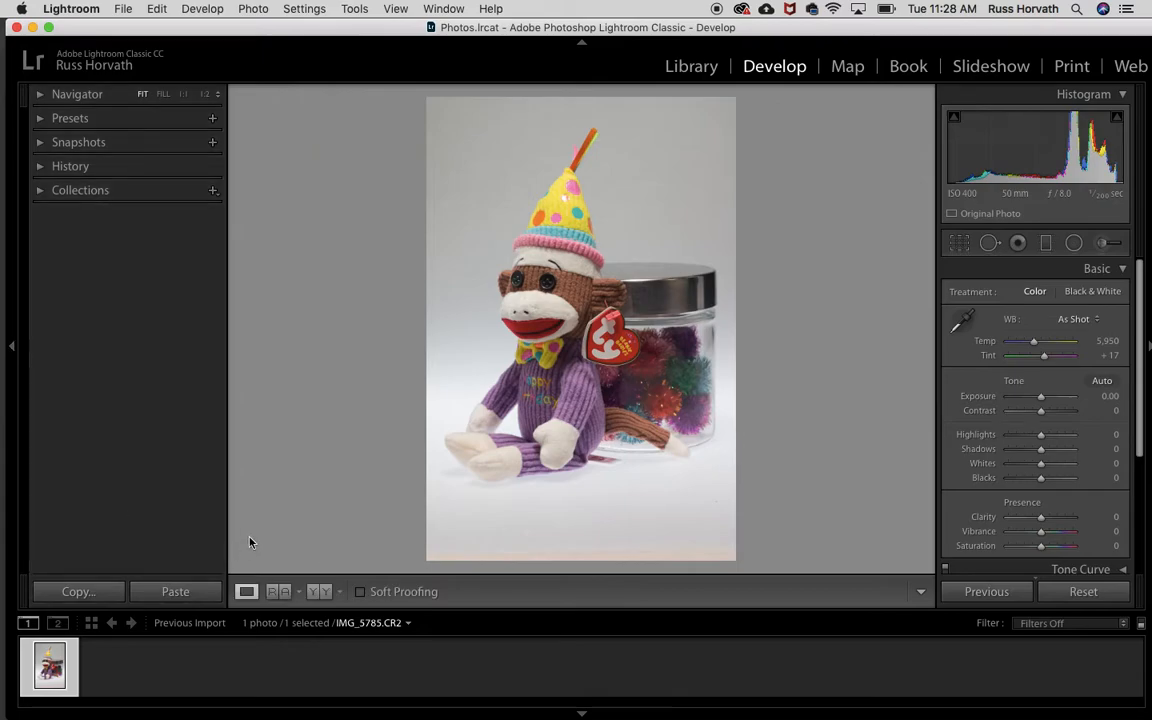
left_click(12, 350)
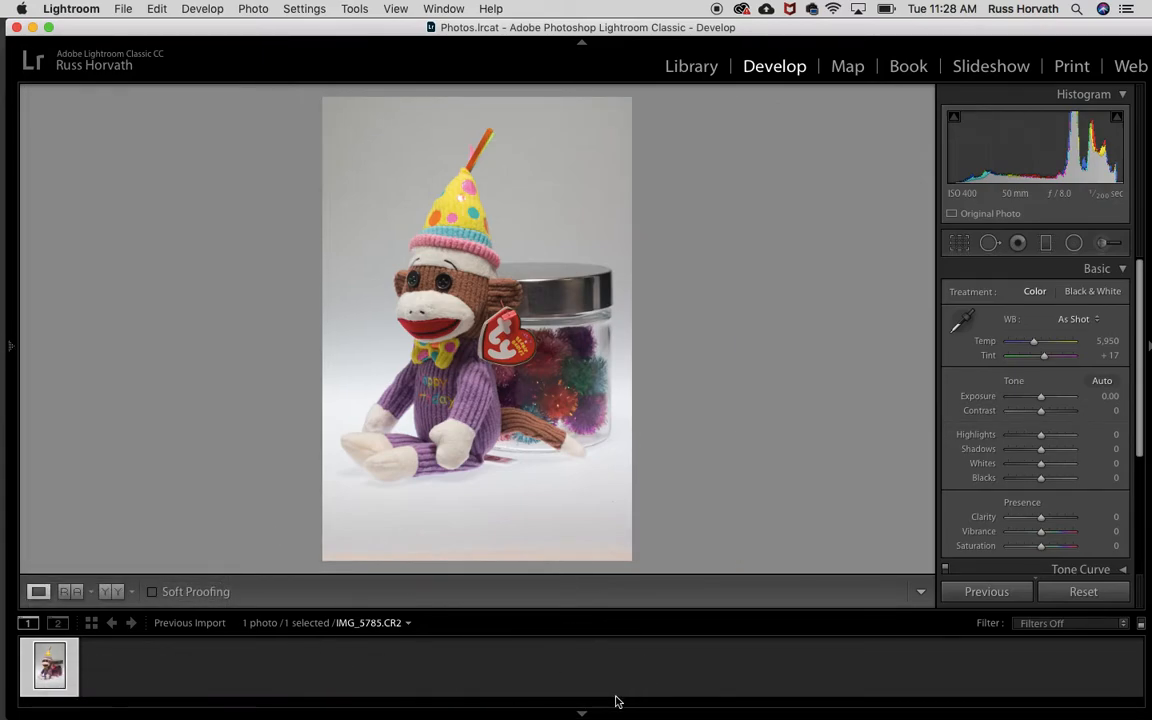
left_click(581, 713)
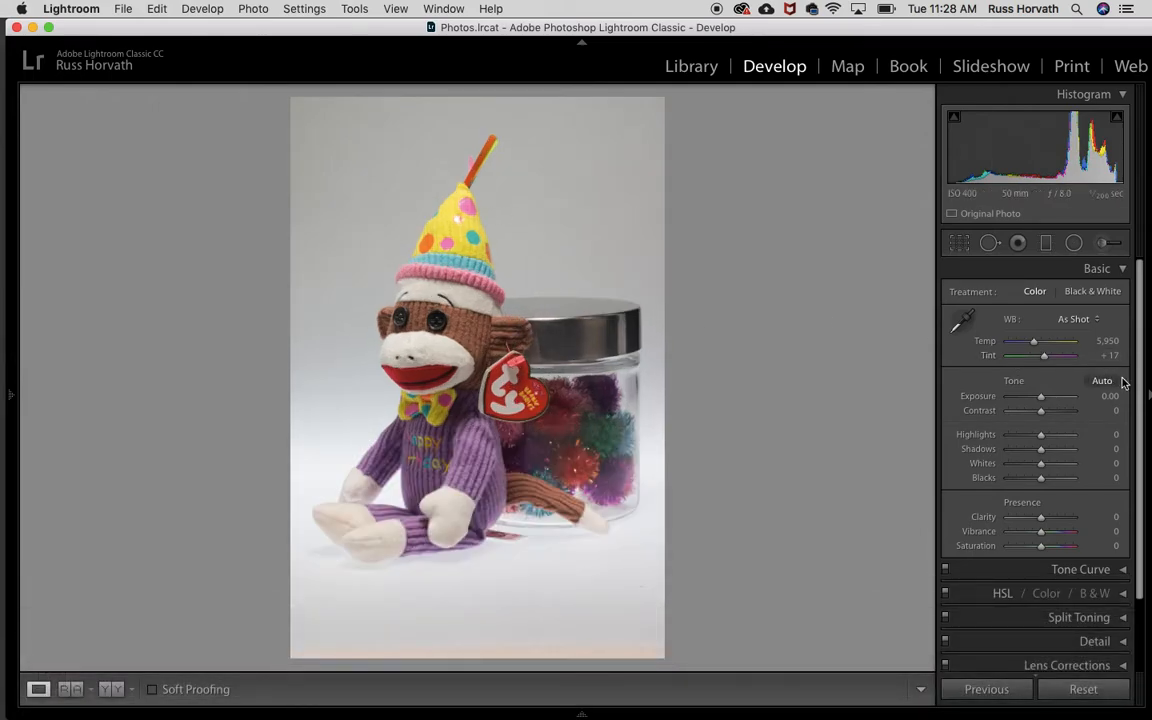
left_click(1149, 396)
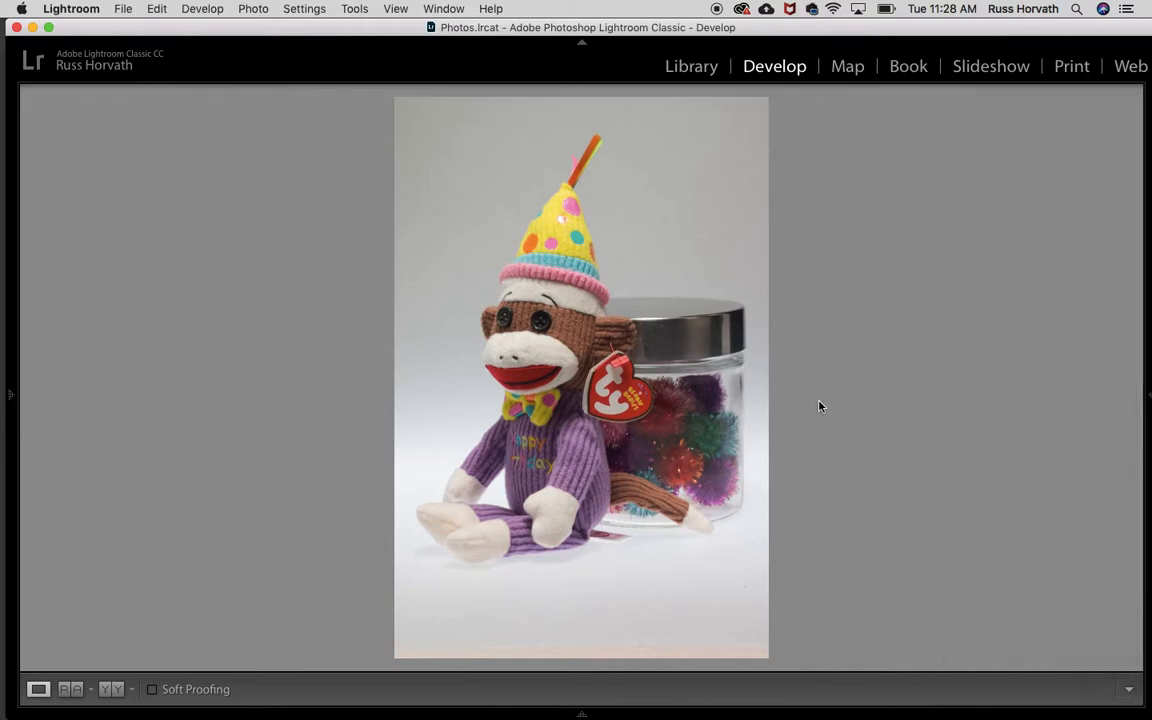
- Look through the Tone Curve, HSL, Split Toning, Detail and Lens Corrections settings, and return to the Basic settings
mouse_move(1149, 398)
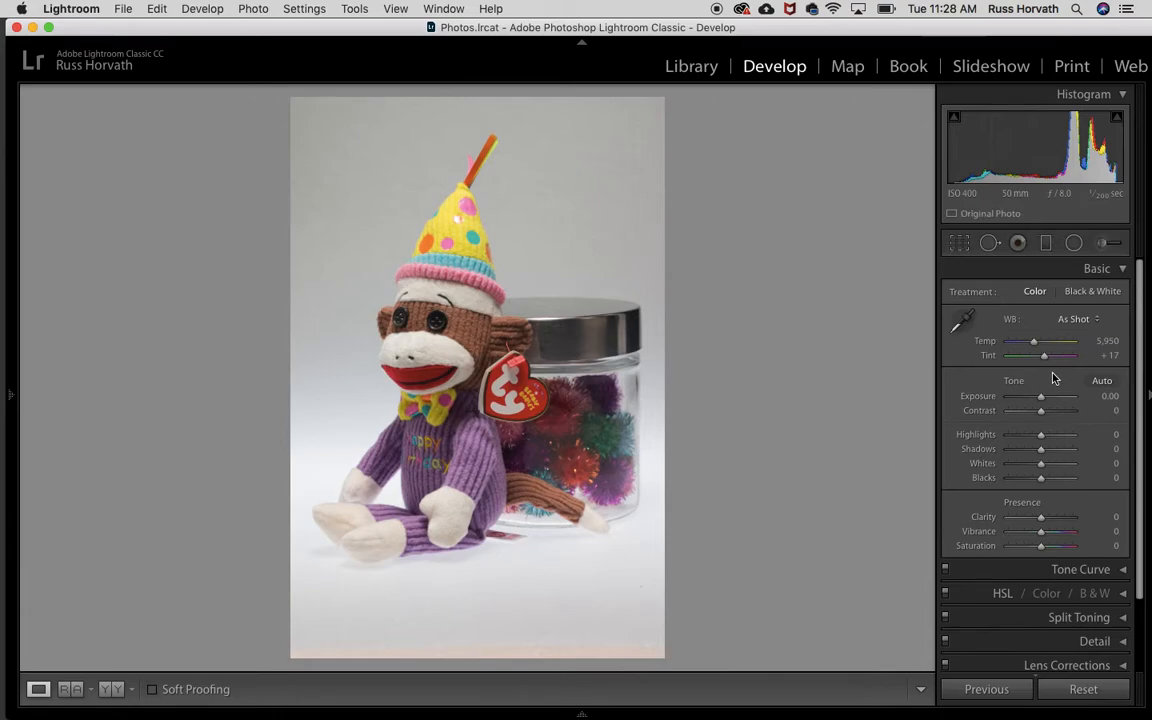
scroll(1052, 378, "down", 4)
scroll(1052, 378, "up", 4)
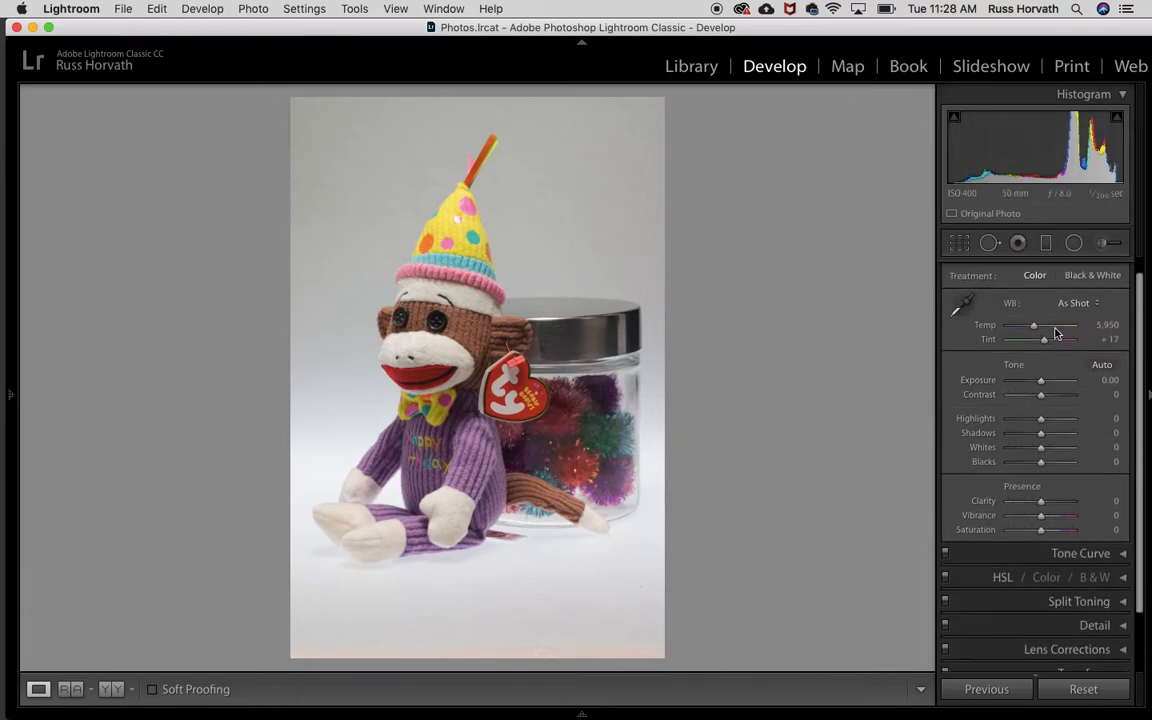
left_click(1124, 270)
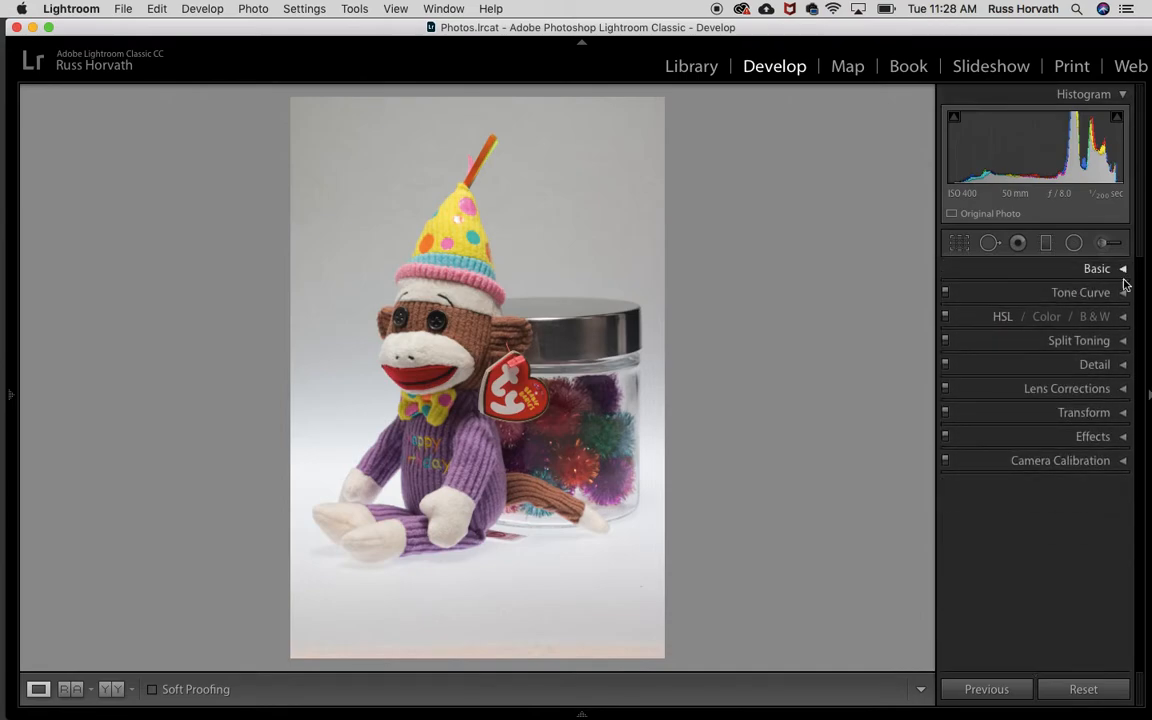
left_click(1124, 292)
left_click(1124, 292)
left_click(1124, 316)
left_click(1124, 316)
left_click(1124, 341)
left_click(1124, 341)
left_click(1124, 365)
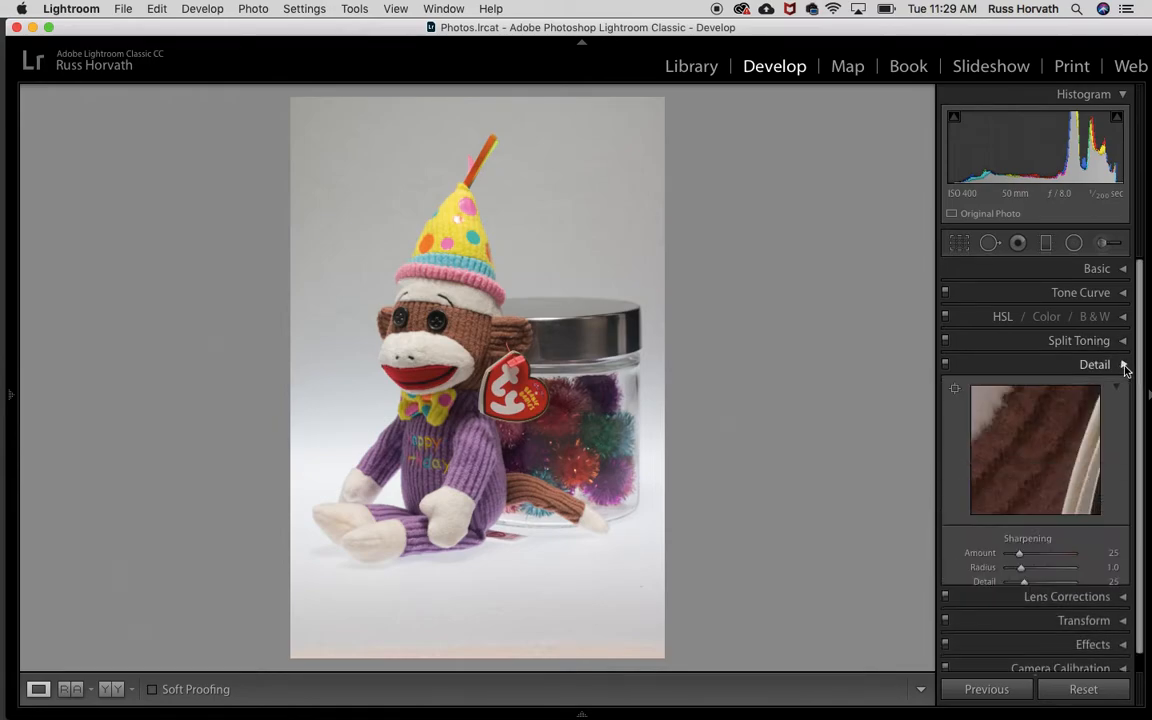
left_click(1124, 365)
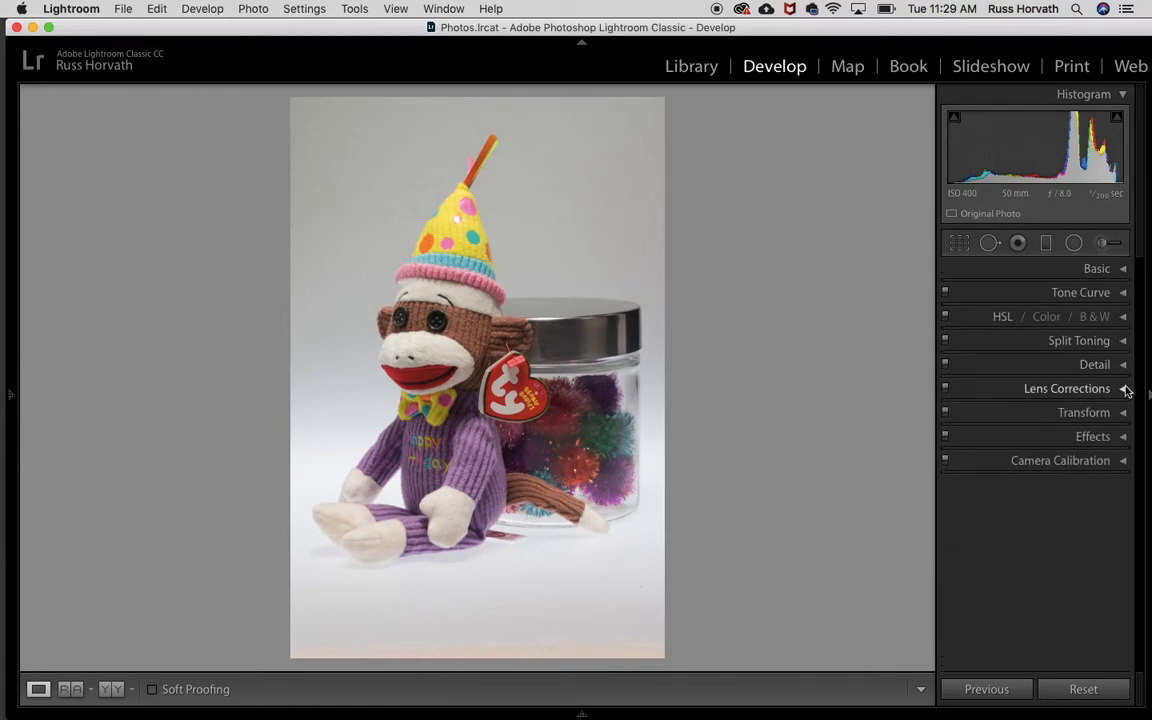
left_click(1123, 388)
left_click(1122, 388)
left_click(1124, 269)
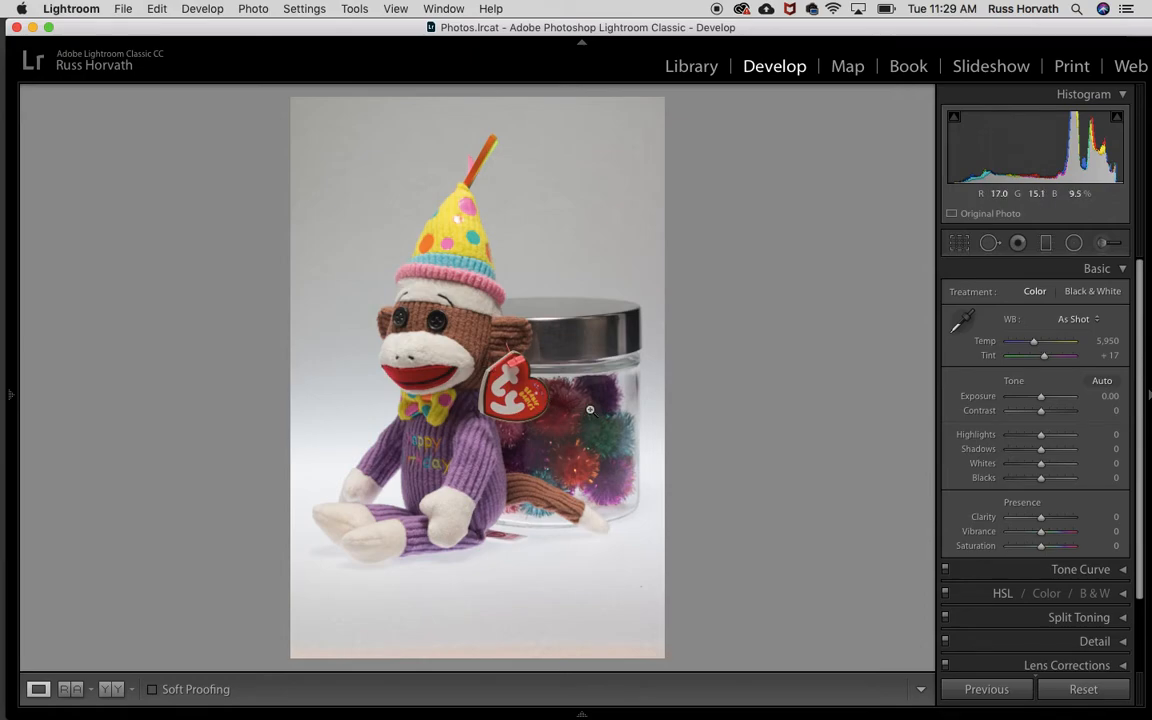
- Try white balance temperatures of 27,932 and 6,659 and a tint of +105, and reset temperature and tint
left_click_drag(1034, 343, 1066, 342)
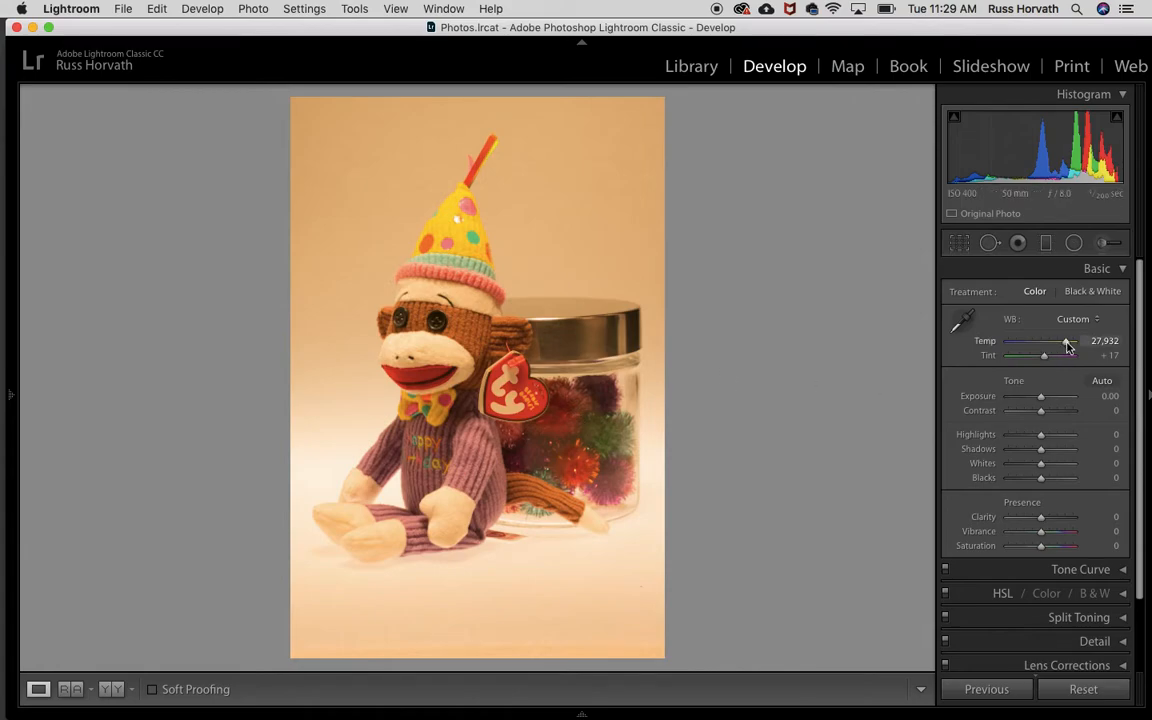
left_click_drag(1066, 343, 1034, 343)
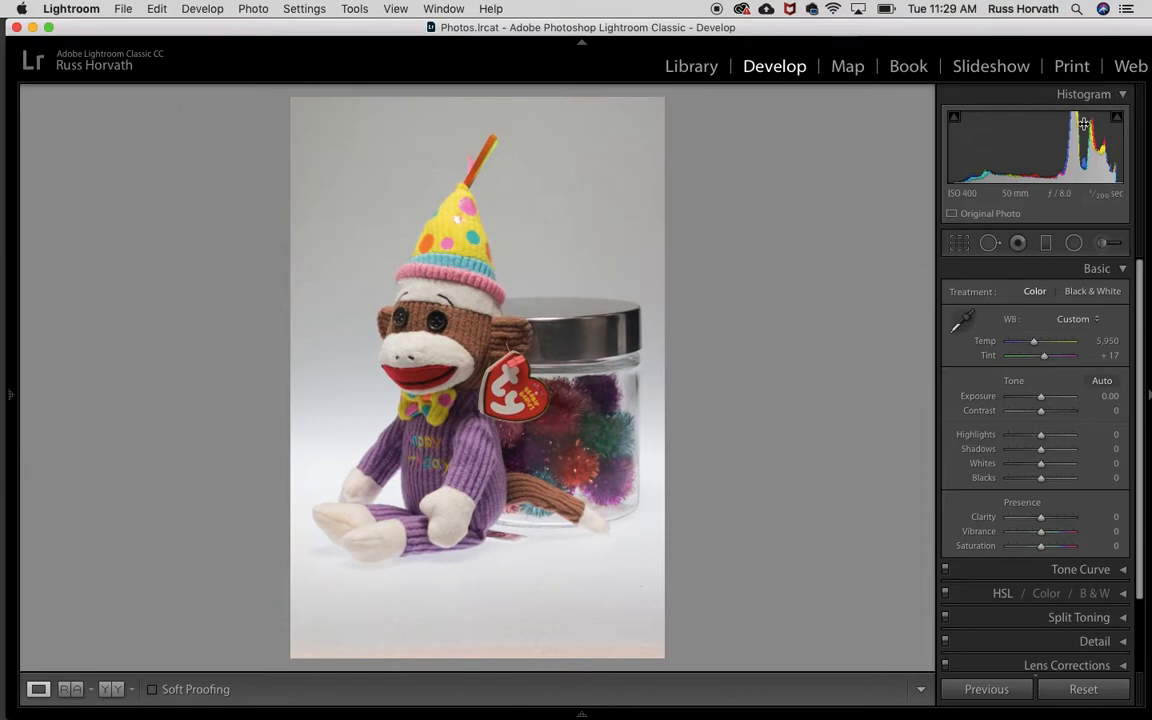
left_click_drag(1035, 341, 1063, 358)
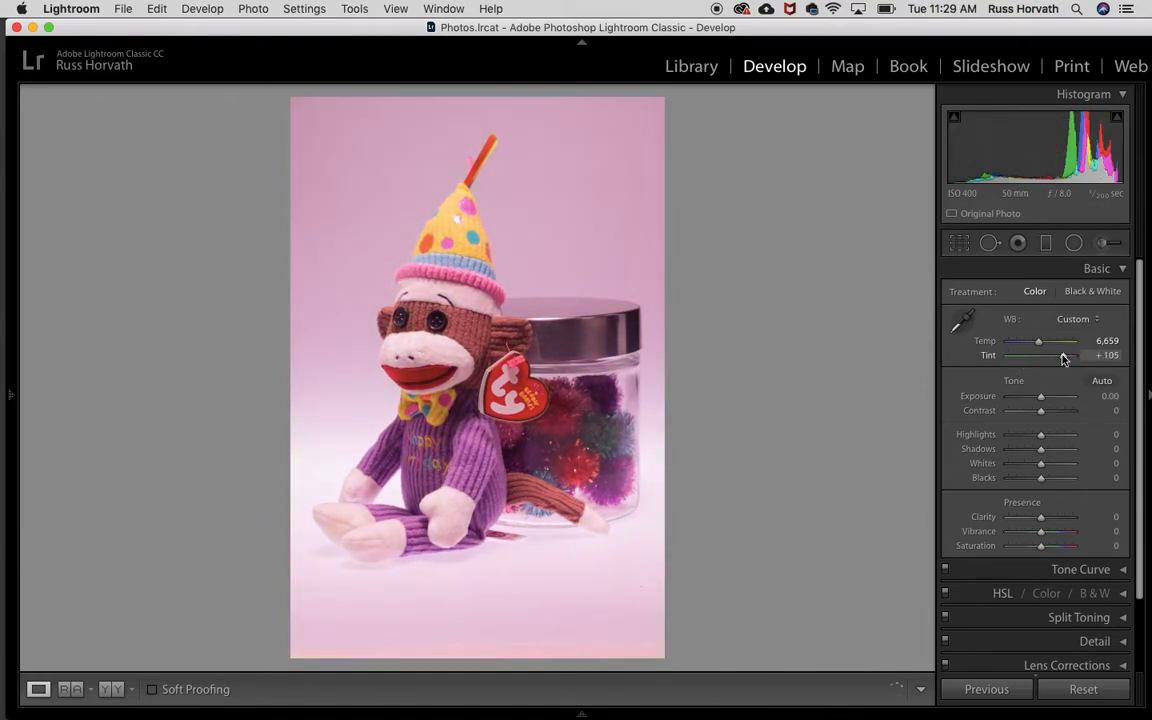
double_click(989, 357)
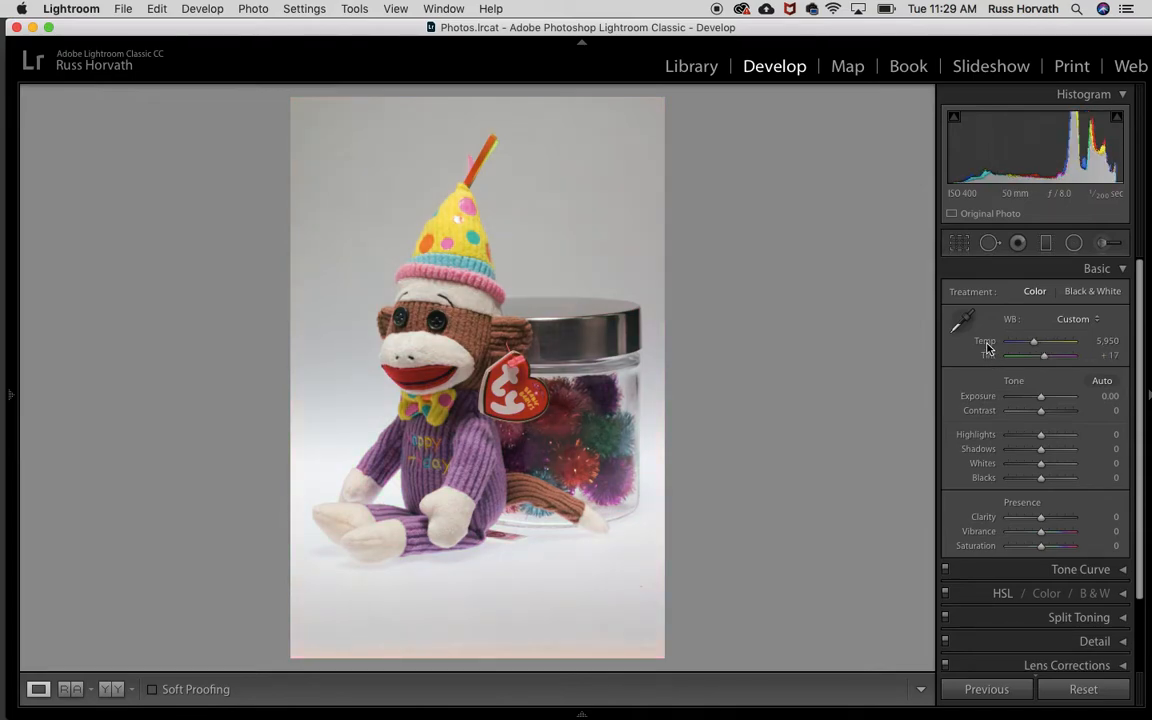
- Try the Tungsten, Daylight and Auto white balance presets, and set the white balance back to As Shot
left_click(1092, 327)
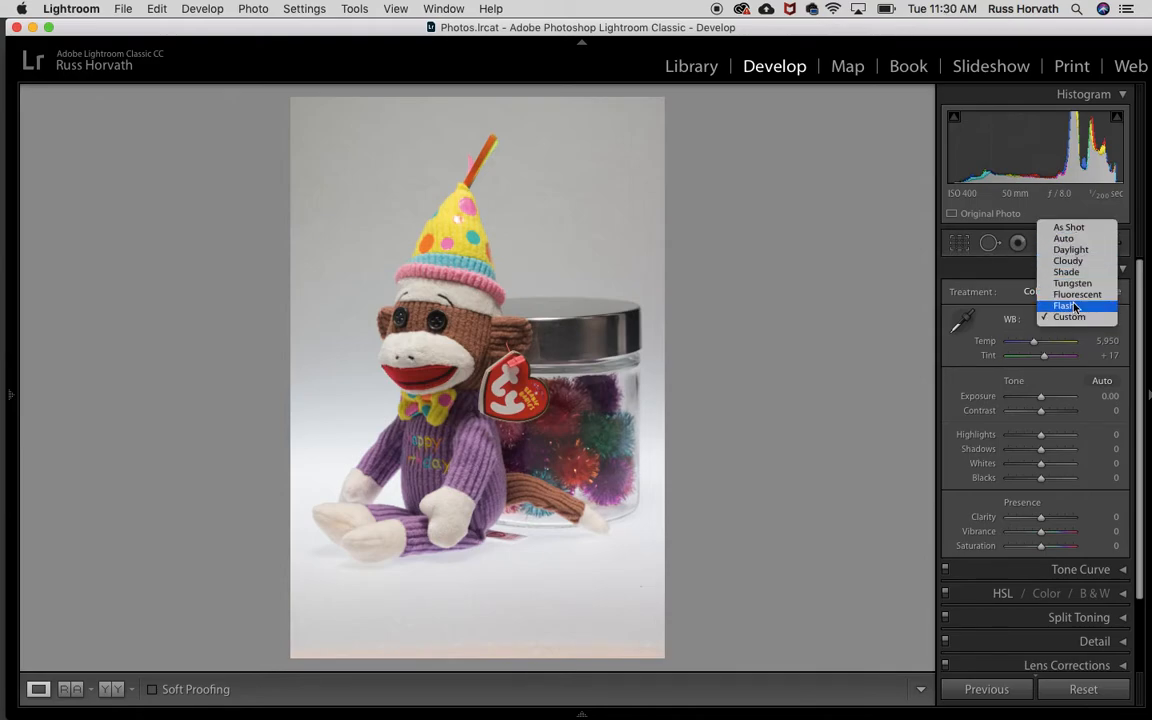
left_click(1072, 283)
left_click(1095, 320)
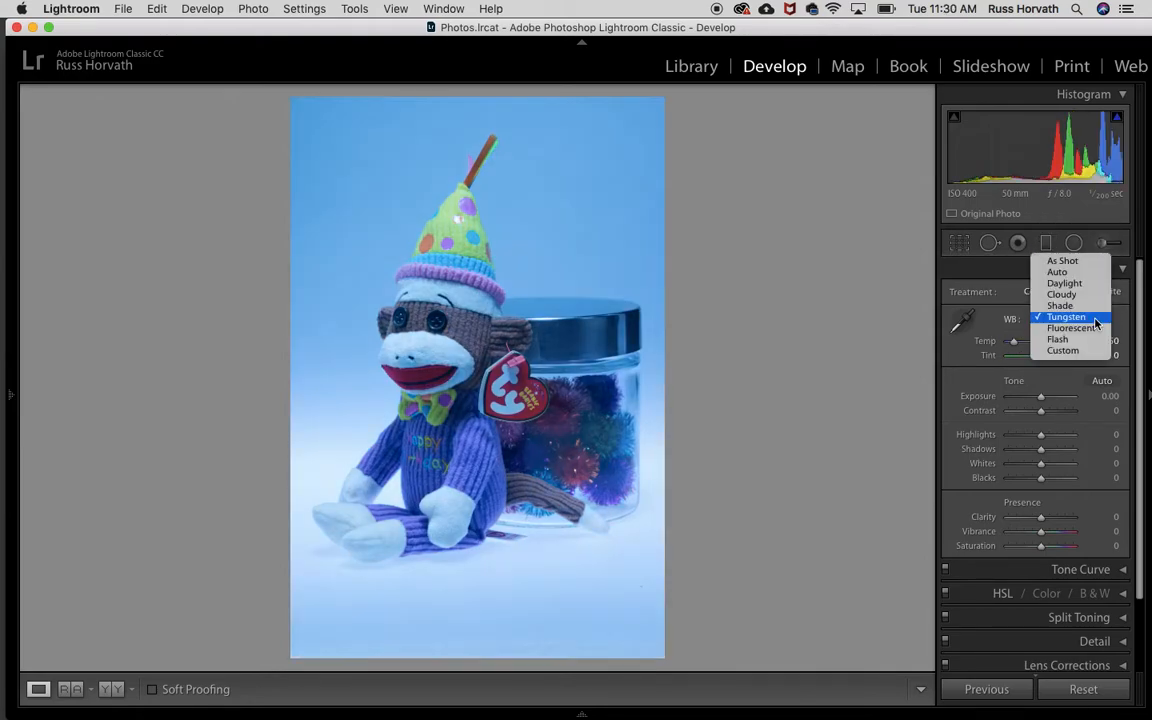
left_click(1070, 283)
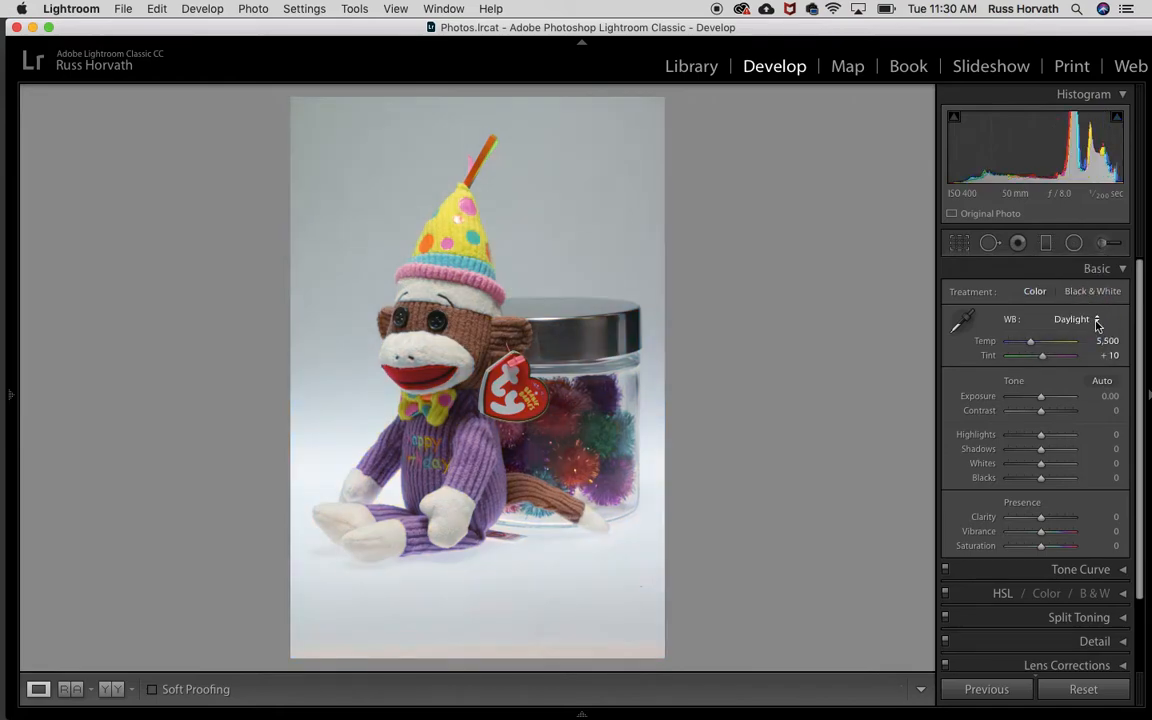
left_click(1097, 322)
left_click(1085, 308)
left_click(1097, 320)
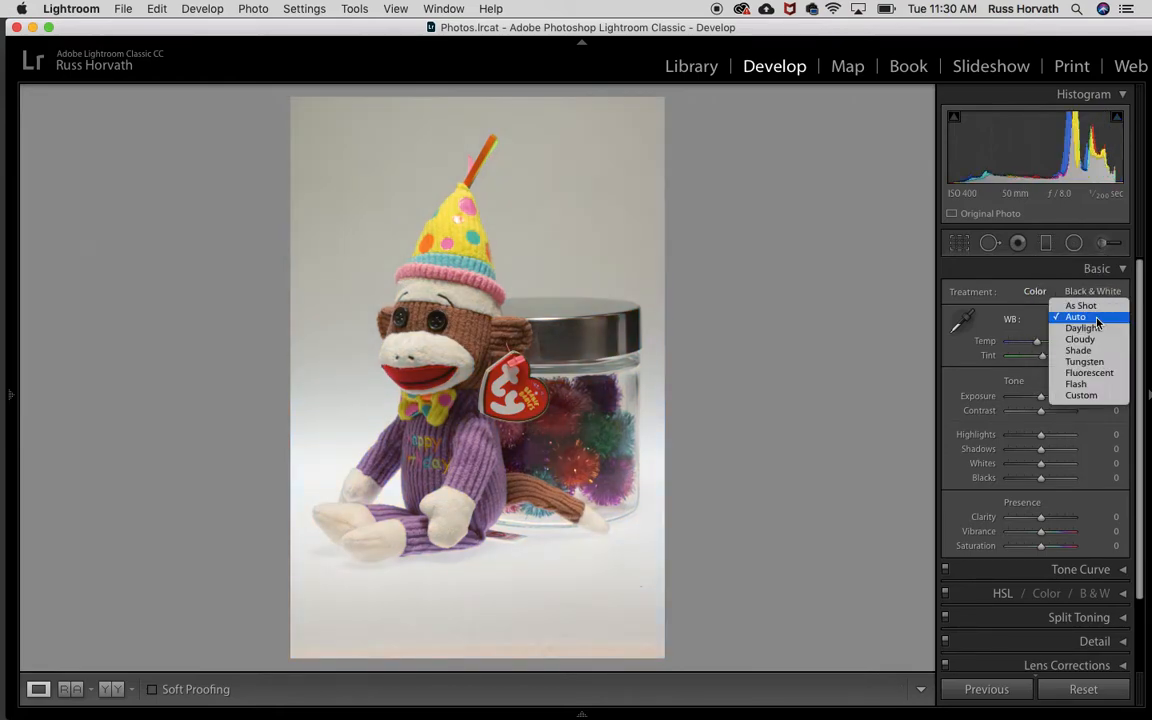
left_click(1080, 305)
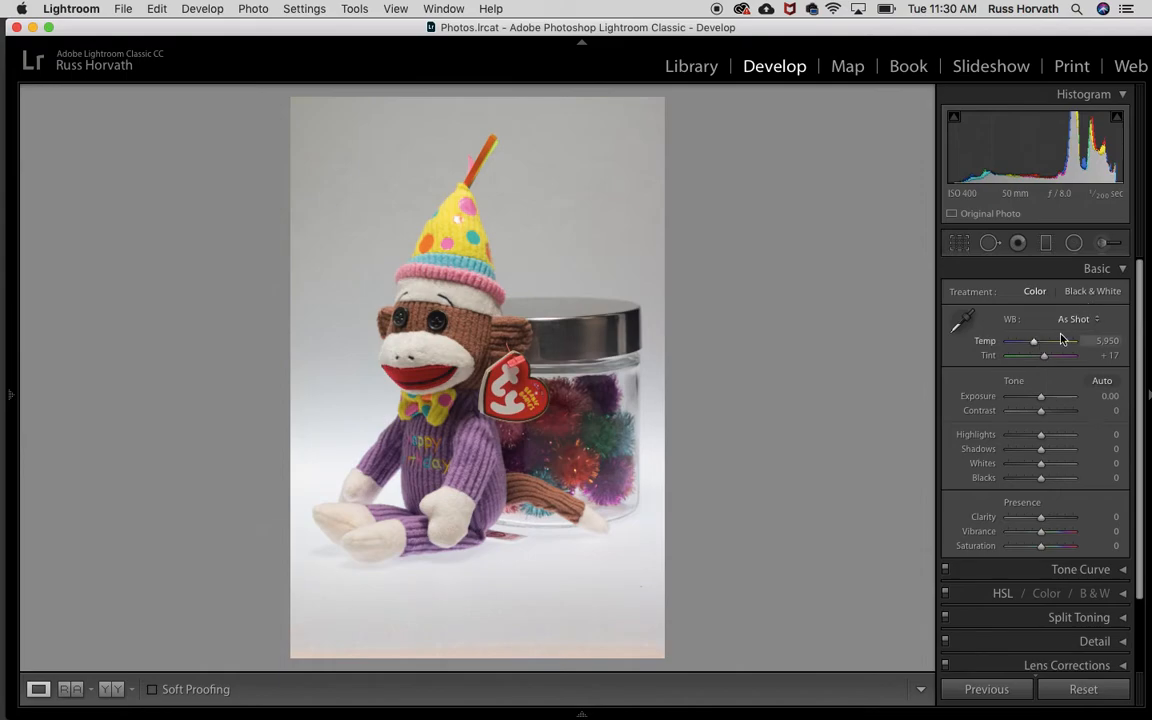
- Apply the Tungsten white balance preset and correct the cast by sampling the grey backdrop left of the party hat as neutral
left_click(1075, 319)
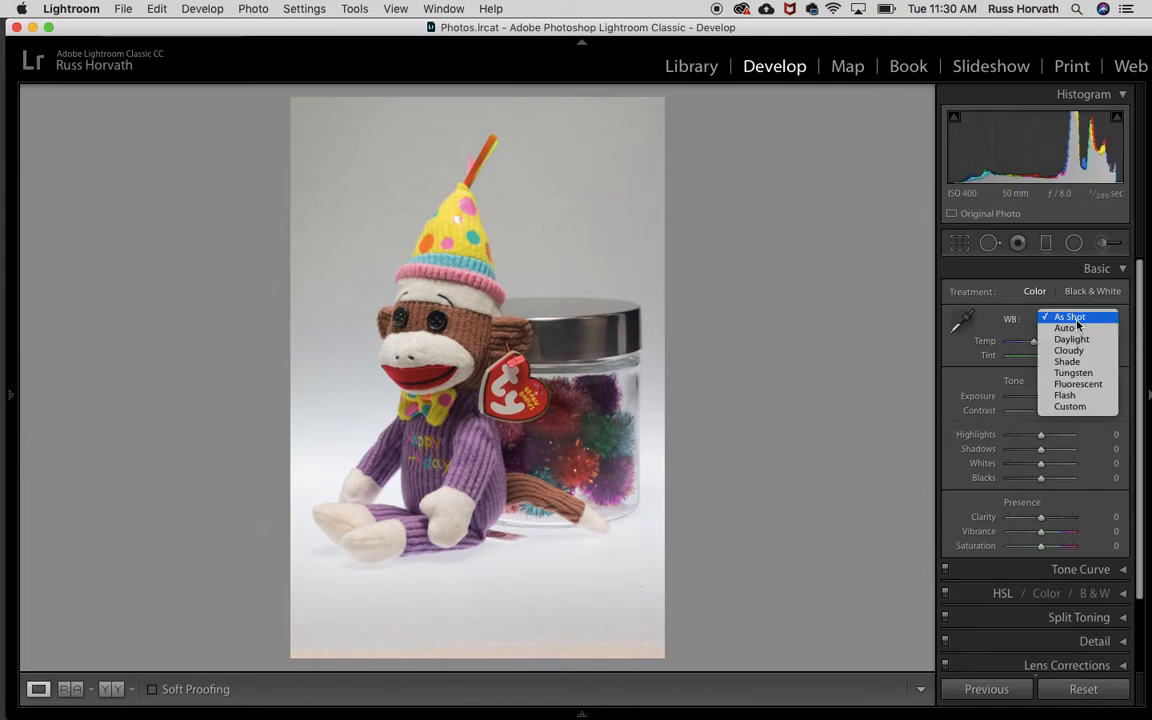
left_click(1078, 373)
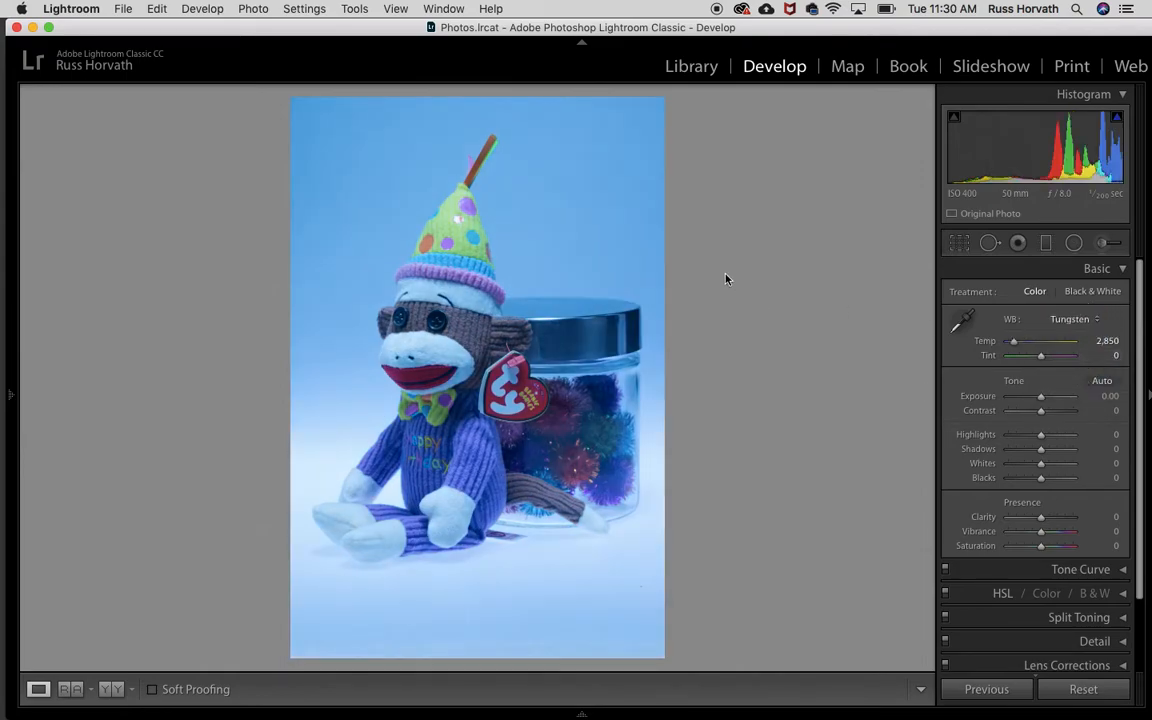
left_click(961, 320)
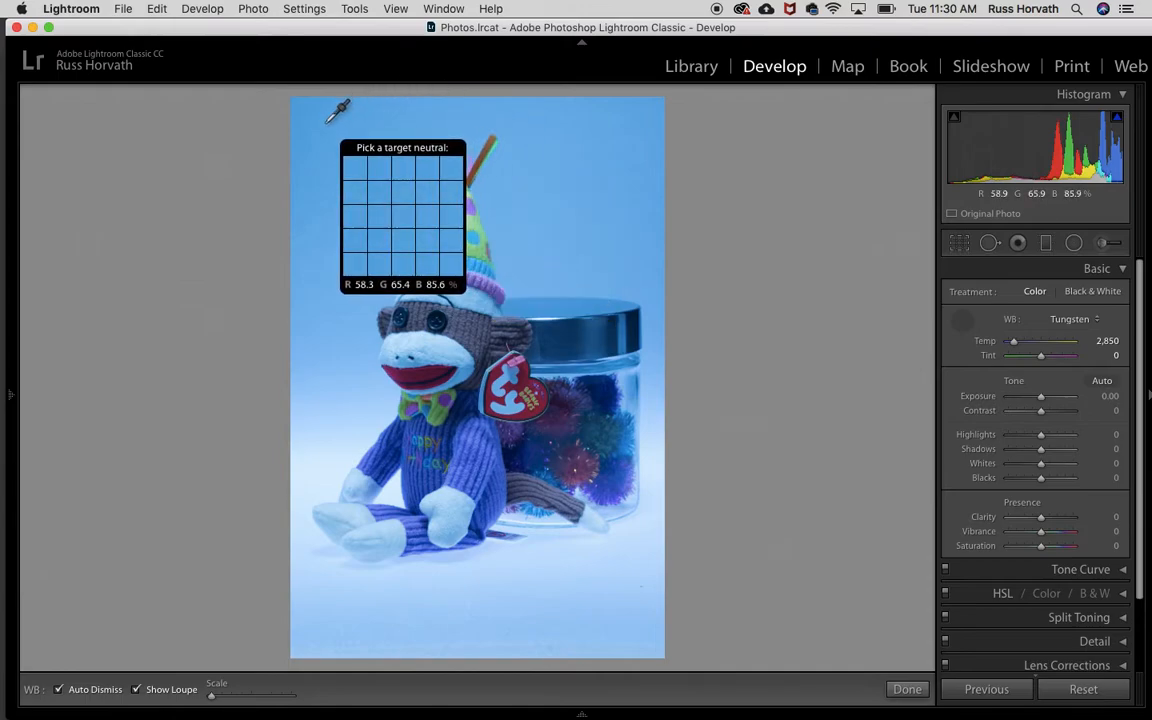
left_click(313, 189)
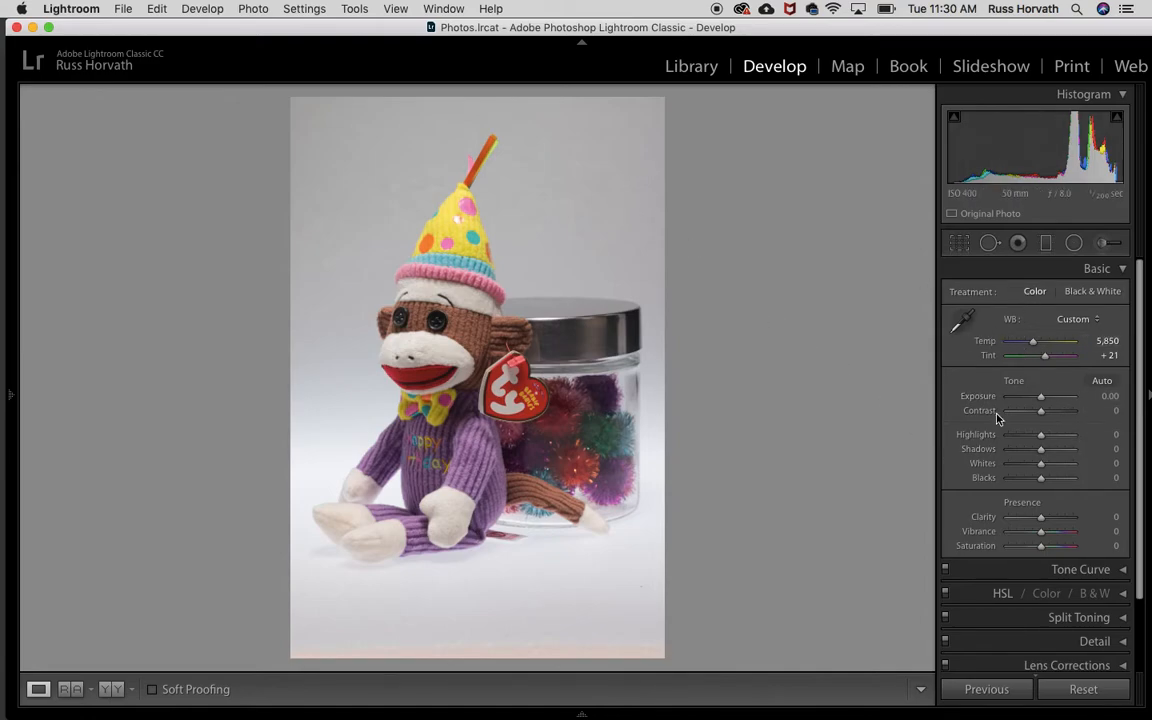
- Try exposure -3.05, contrast +85, highlights +63, shadows -49, whites +53 and blacks -25, and reset all adjustments
mouse_move(1041, 401)
left_mouse_down()
mouse_move(1050, 399)
mouse_move(1001, 408)
mouse_move(1049, 400)
mouse_move(1042, 406)
left_mouse_up()
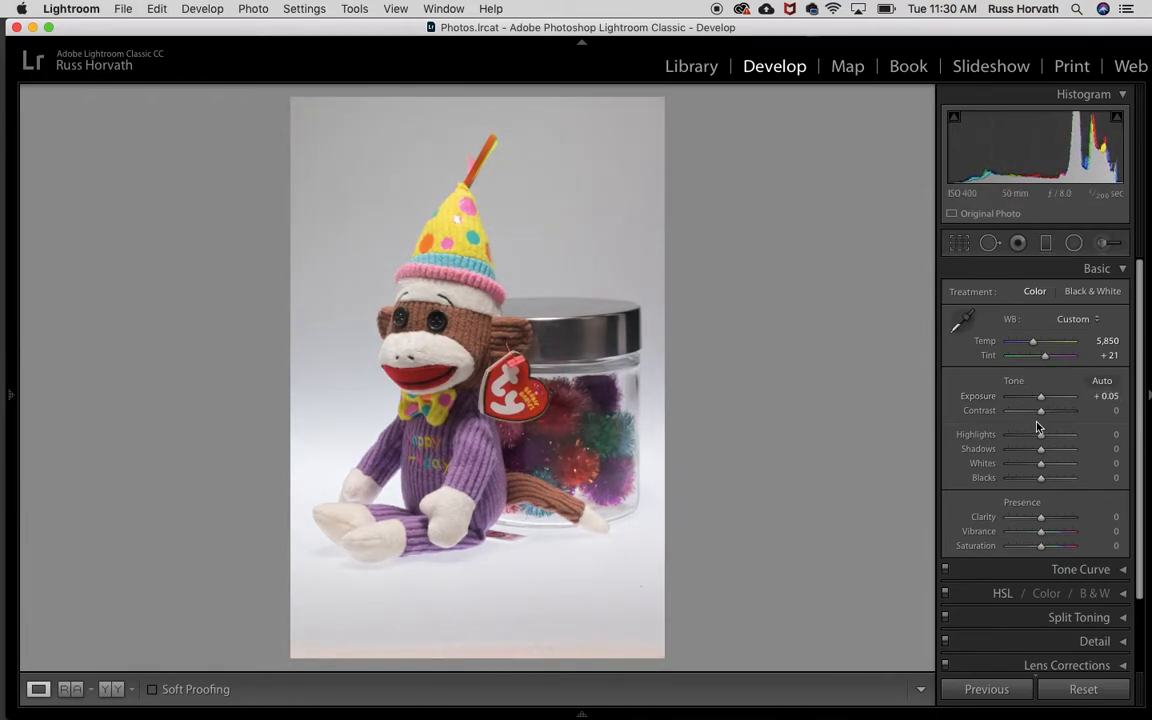
mouse_move(1042, 416)
left_mouse_down()
mouse_move(992, 420)
mouse_move(1093, 425)
mouse_move(1045, 425)
left_mouse_up()
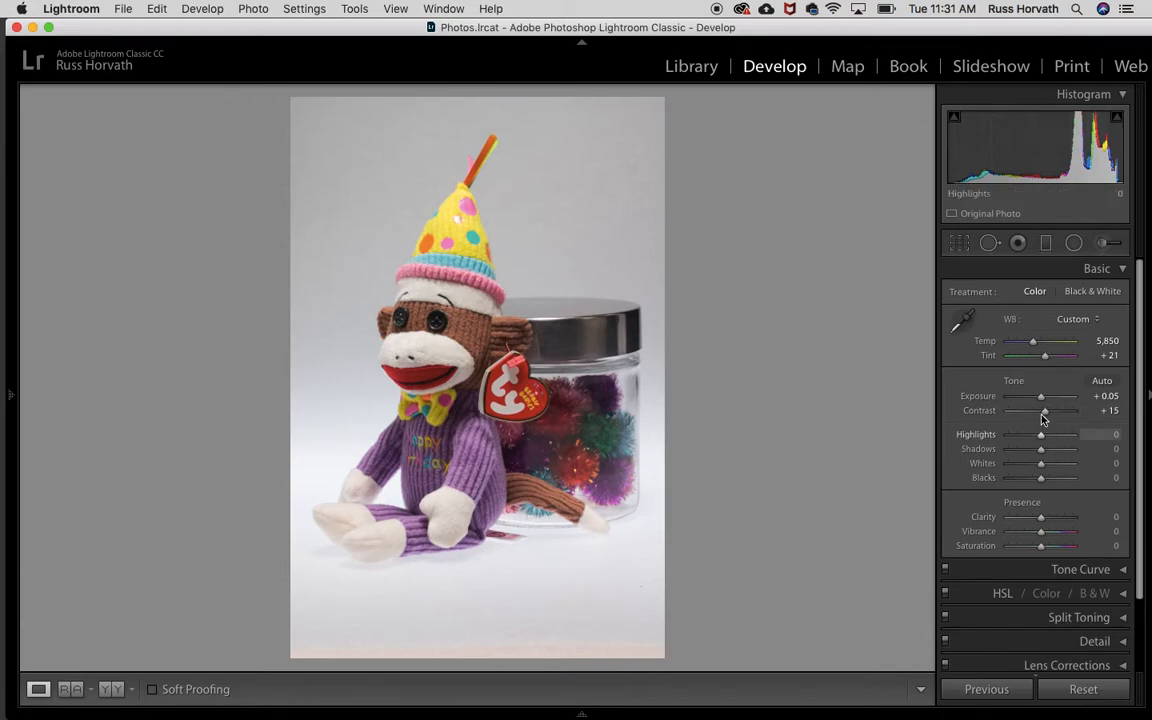
left_click_drag(1045, 410, 1020, 398)
left_click_drag(1046, 440, 1032, 477)
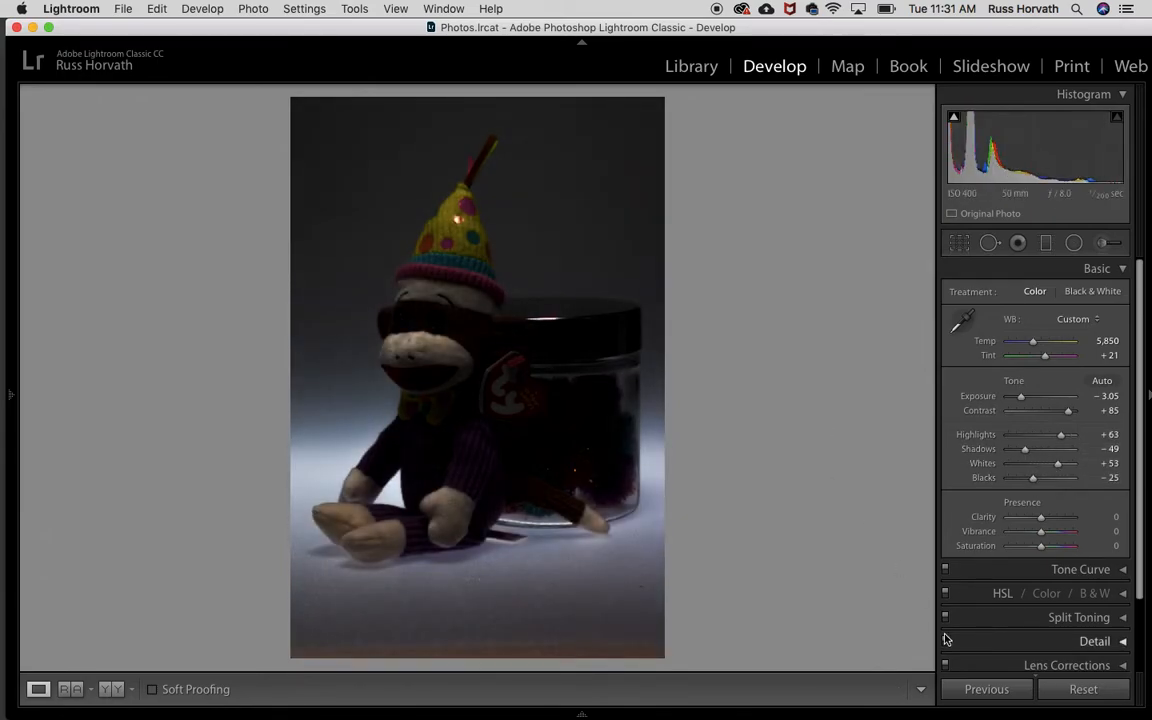
left_click(1083, 690)
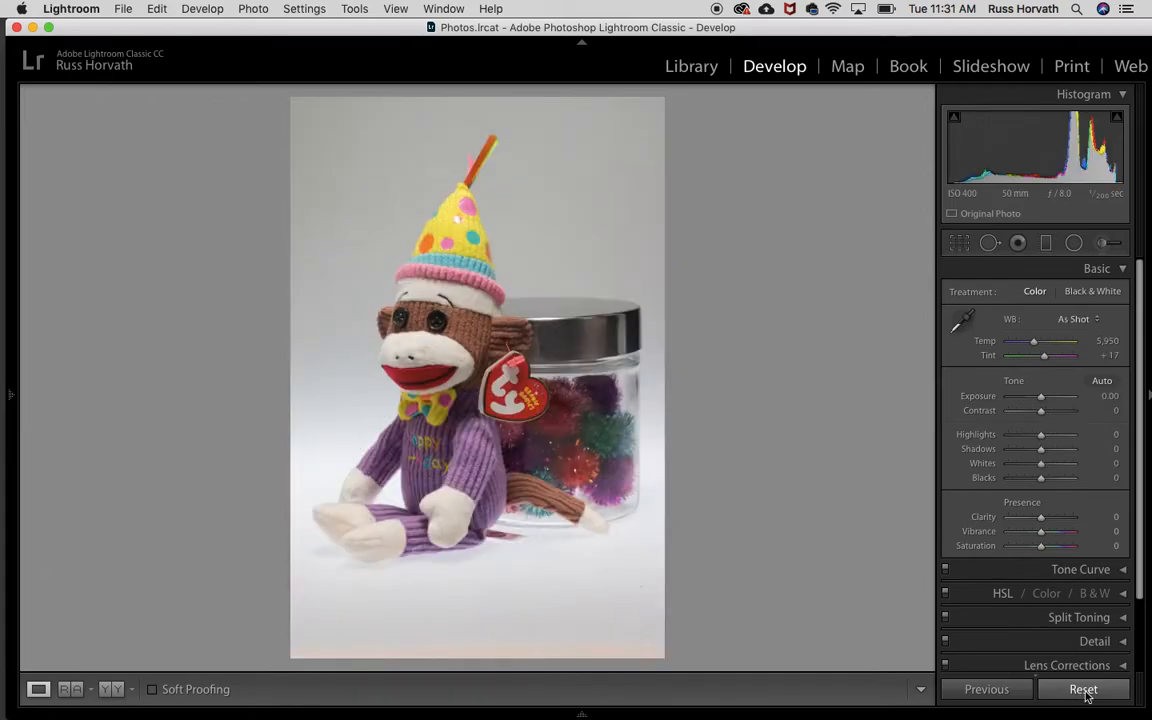
- Sample the backdrop's upper right as neutral, and set exposure +0.15, contrast +10 and highlights +8, resetting blacks after trying -100
left_click(963, 325)
left_click(630, 148)
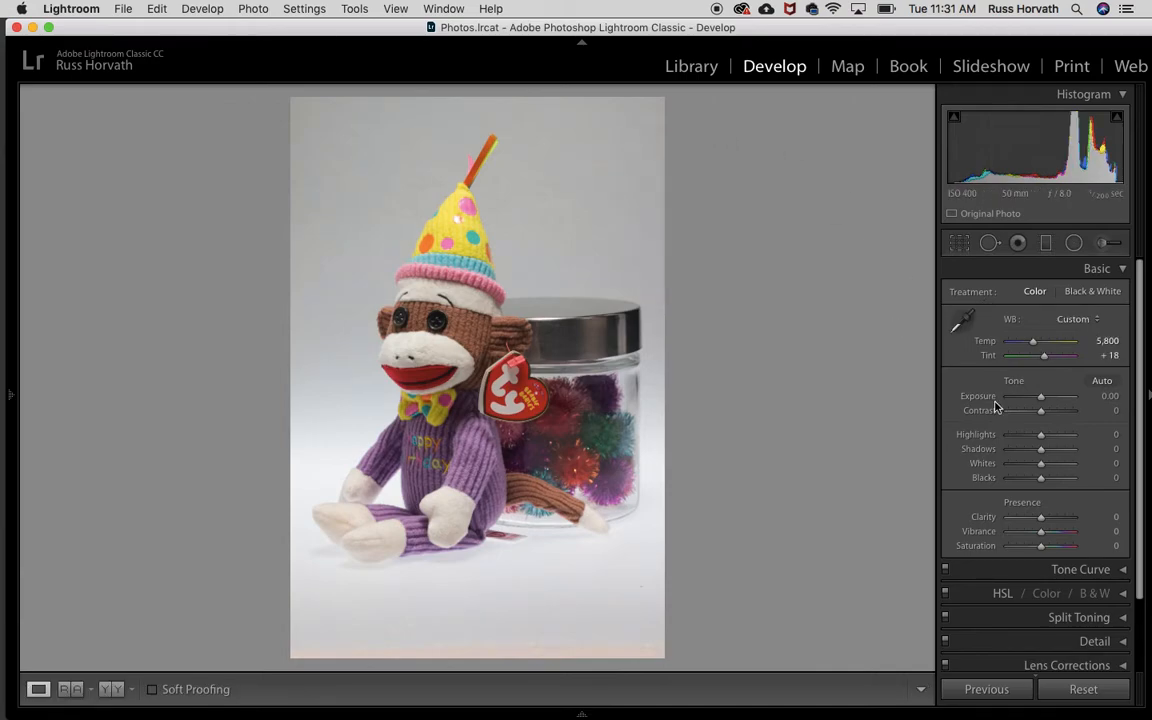
left_click_drag(1041, 398, 996, 481)
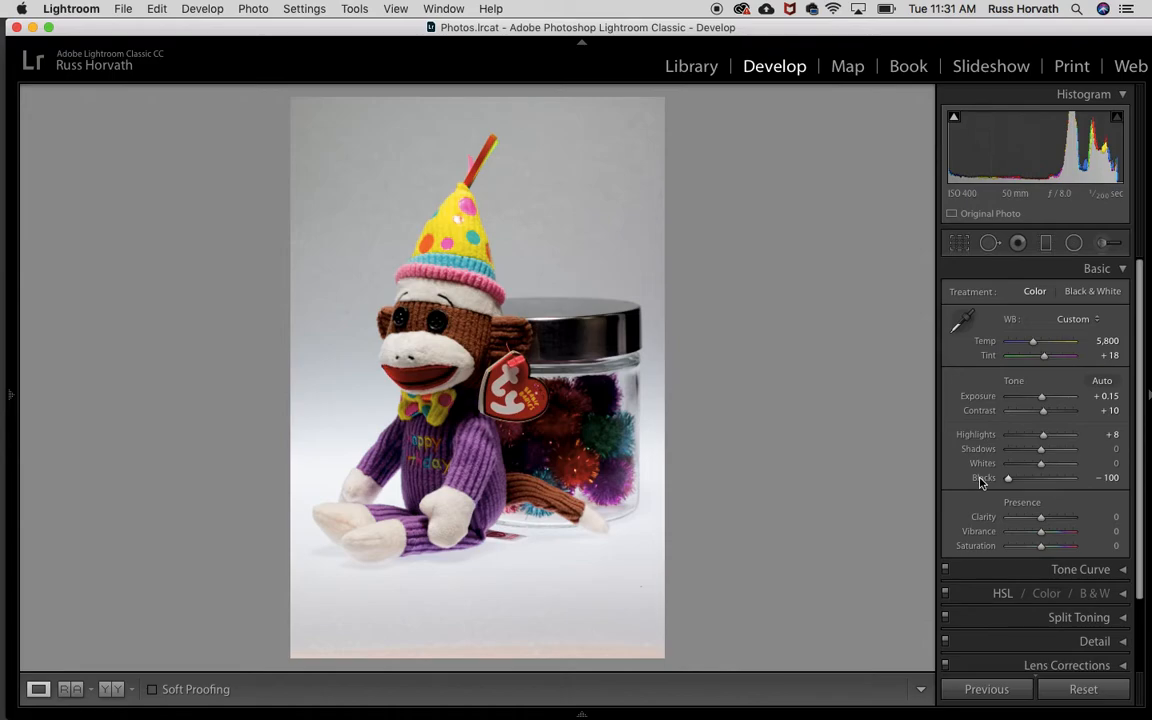
double_click(980, 479)
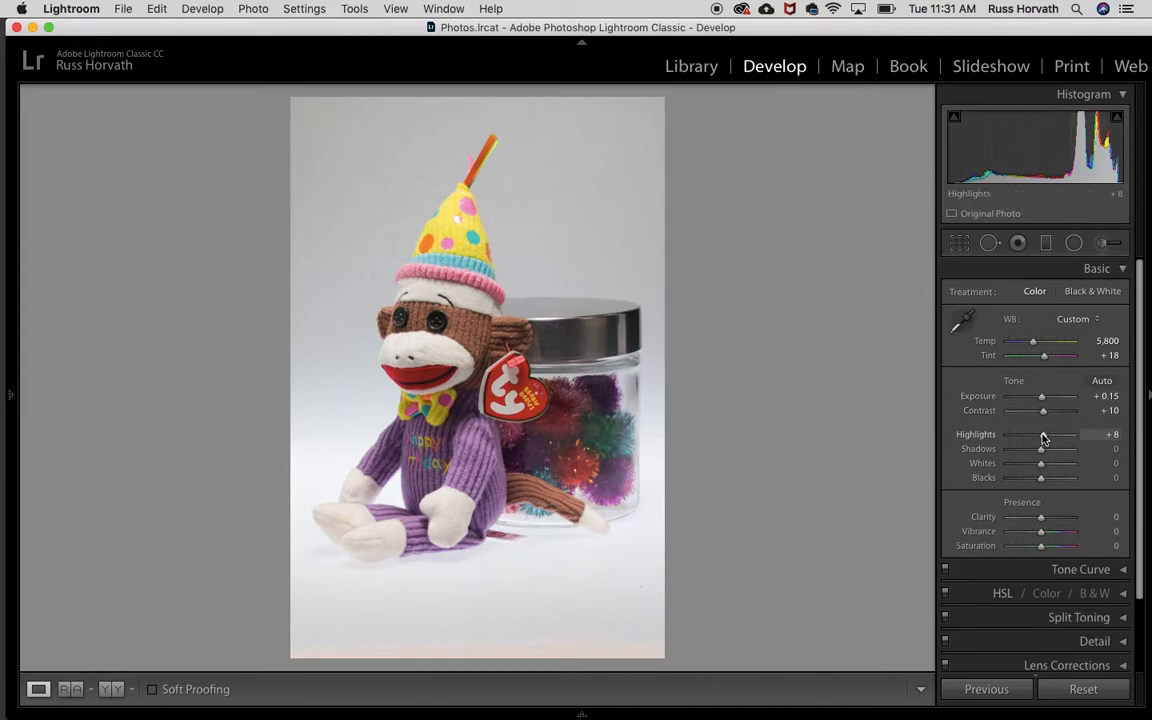
- Set highlights to -30, shadows to -1, whites to +25 and blacks to -66, using the clipping preview
left_click_drag(1042, 437, 1031, 470)
mouse_move(1034, 474)
left_mouse_down()
mouse_move(1085, 478)
mouse_move(985, 490)
mouse_move(1070, 486)
mouse_move(1040, 487)
left_mouse_up()
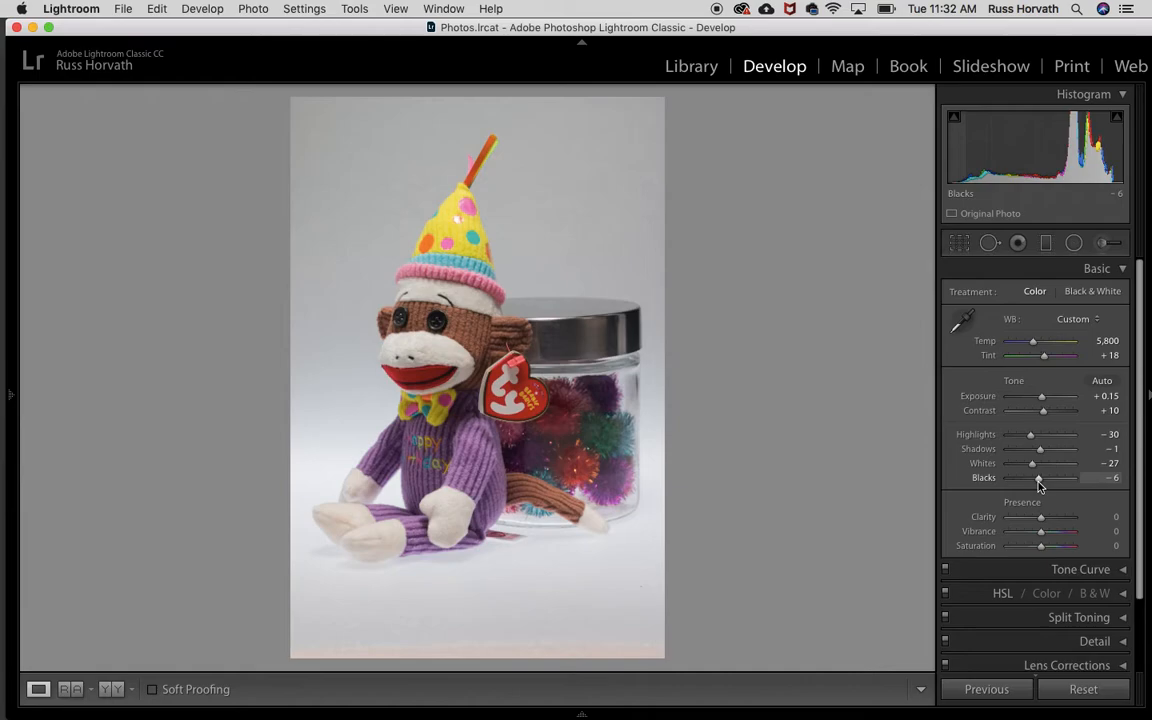
key("alt")
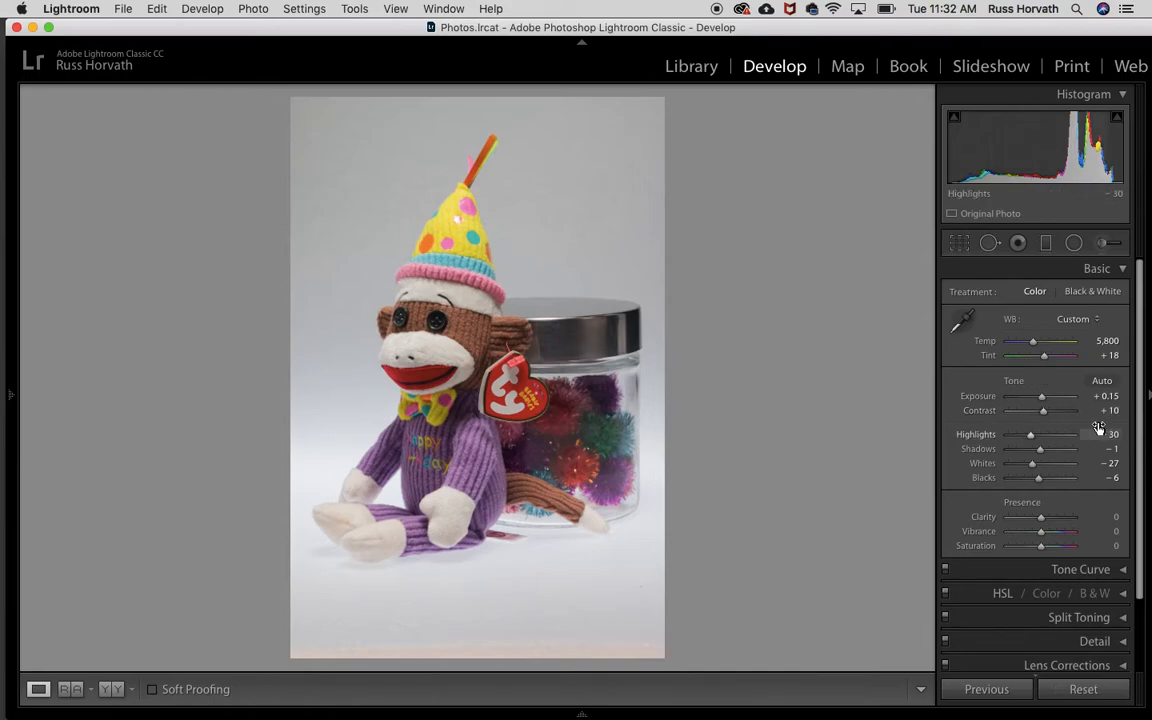
key("alt")
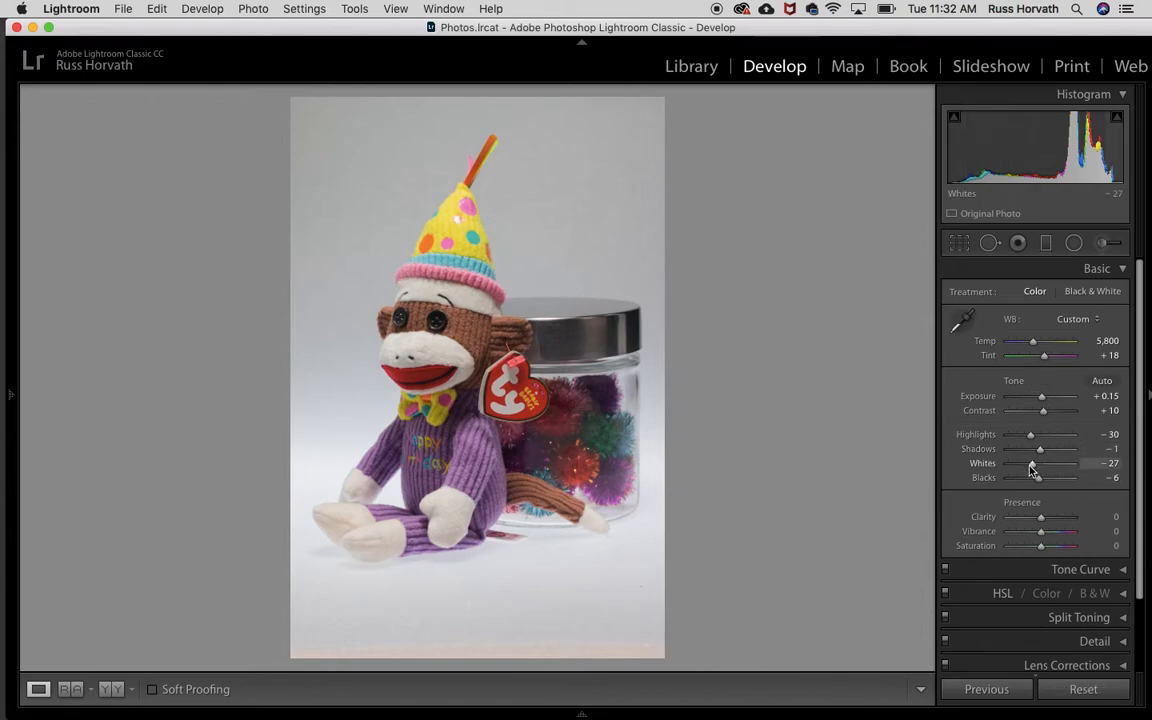
mouse_move(1033, 467)
left_mouse_down()
mouse_move(1057, 466)
mouse_move(1012, 468)
mouse_move(1070, 465)
mouse_move(1047, 465)
mouse_move(1039, 483)
mouse_move(1098, 477)
mouse_move(993, 487)
mouse_move(1019, 486)
left_mouse_up()
key("alt")
key("alt")
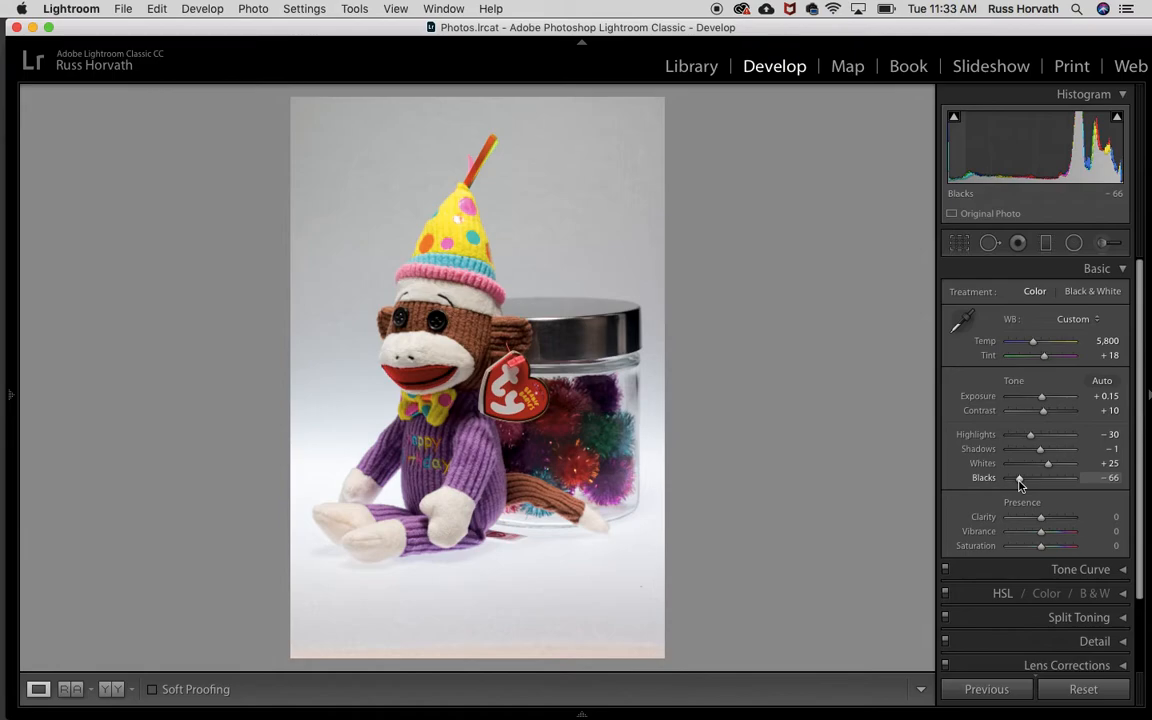
- Compare the edited photo with its original state by switching the Before view on and off several times
key("backslash")
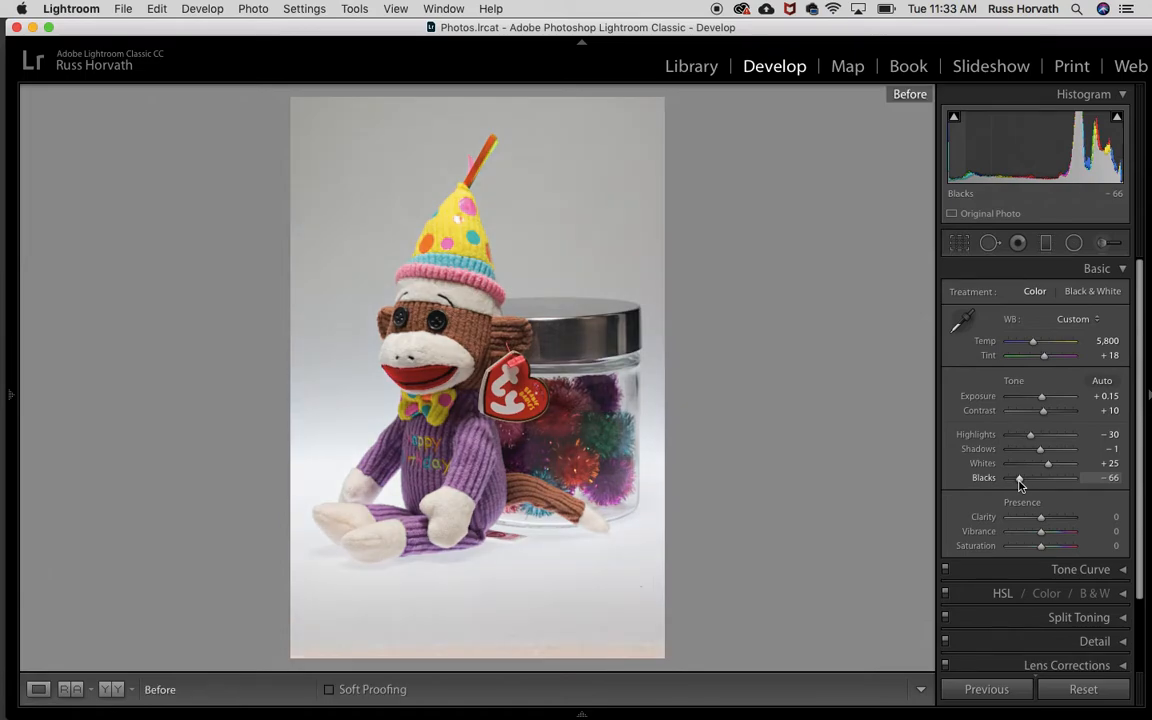
key("backslash")
key("backslash")
key("backslash")
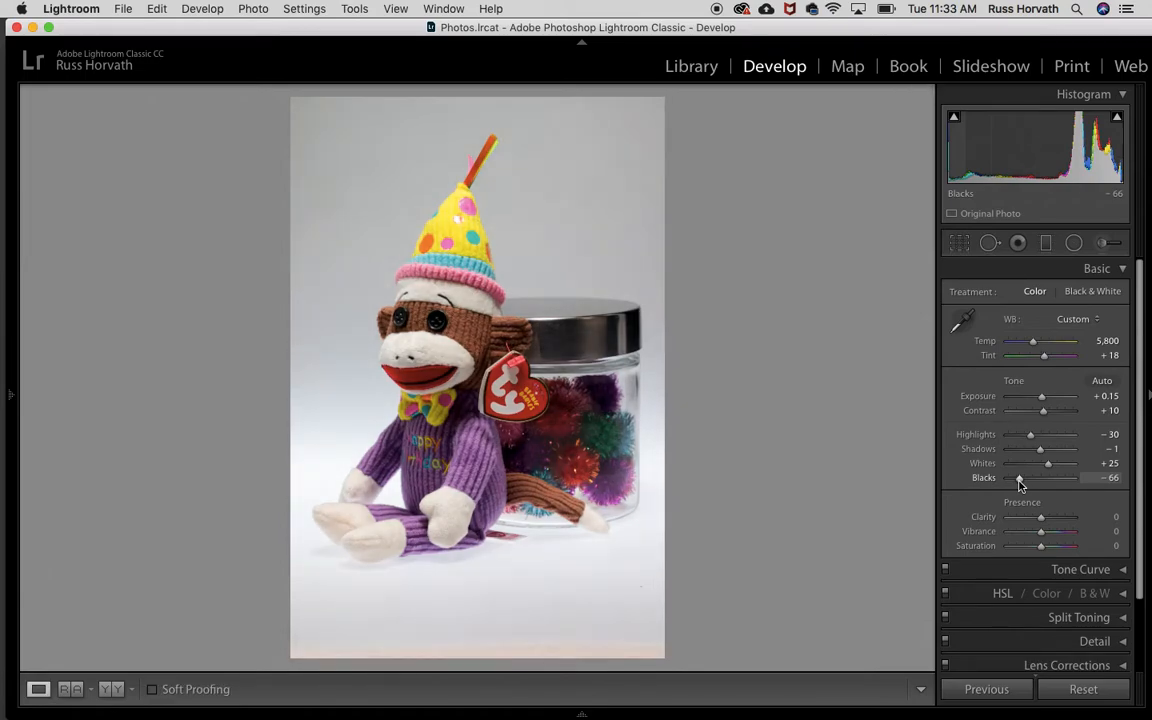
key("backslash")
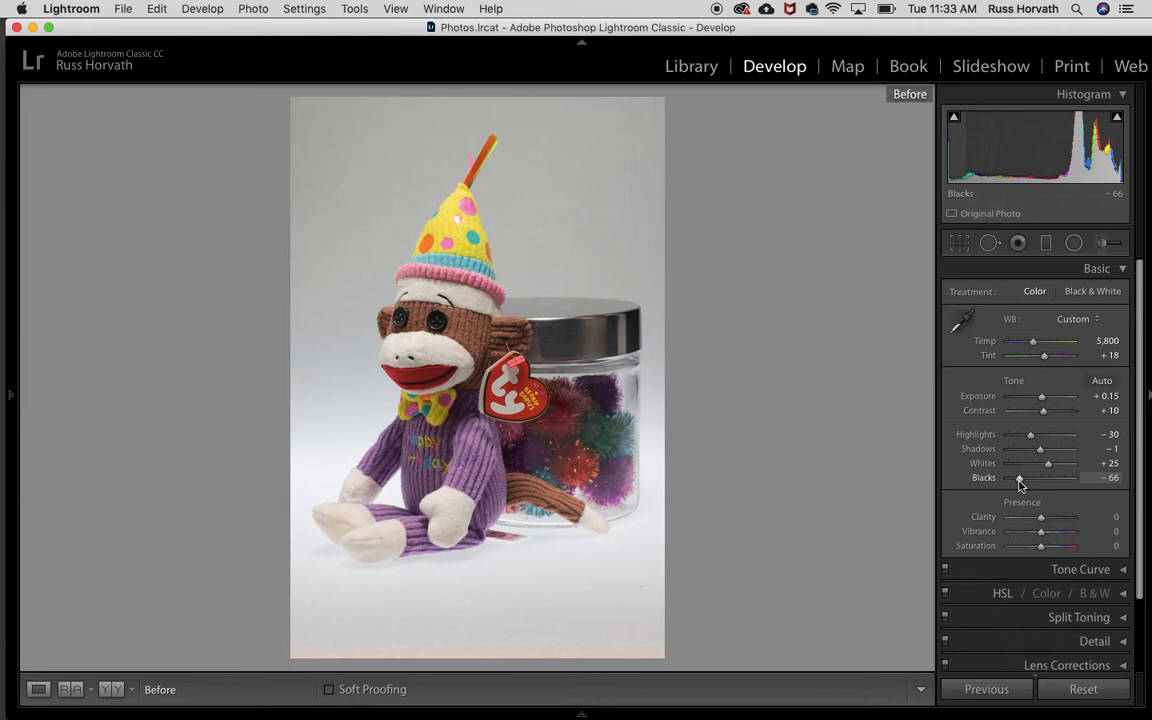
key("backslash")
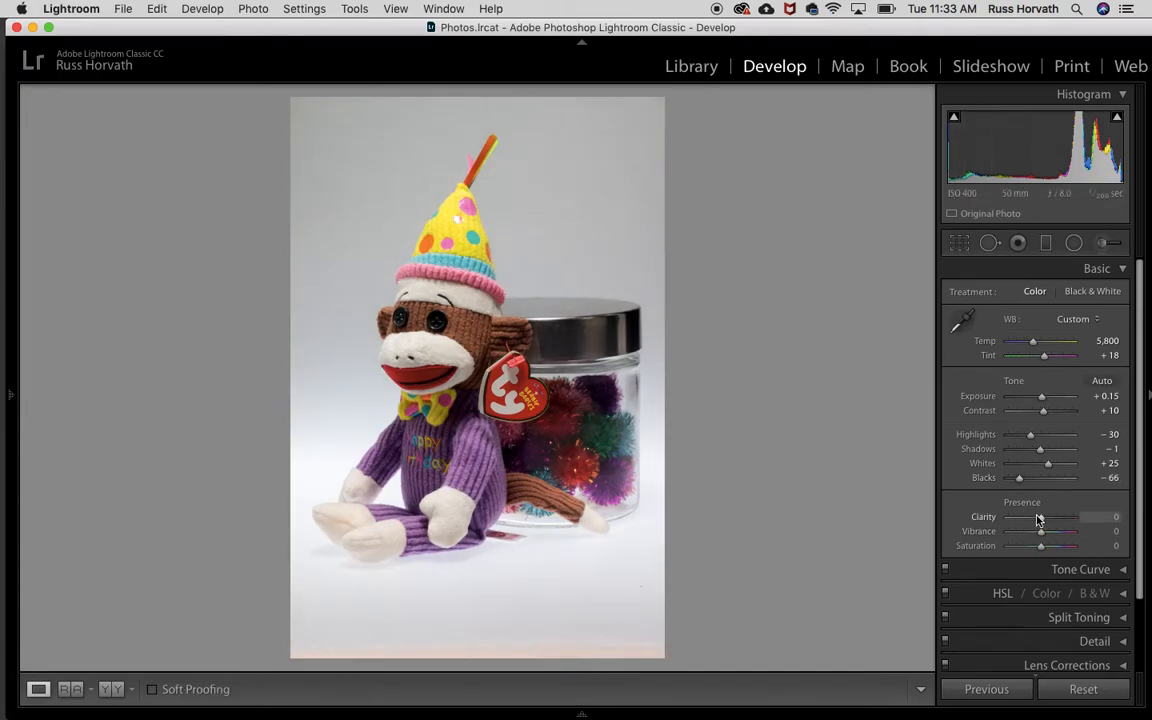
- Try clarity -1, vibrance +4 and saturation -7, reset these presence values, and reset all of the photo's adjustments
mouse_move(1042, 520)
left_mouse_down()
mouse_move(1057, 520)
mouse_move(1030, 521)
mouse_move(1072, 521)
mouse_move(1043, 528)
left_mouse_up()
key("alt")
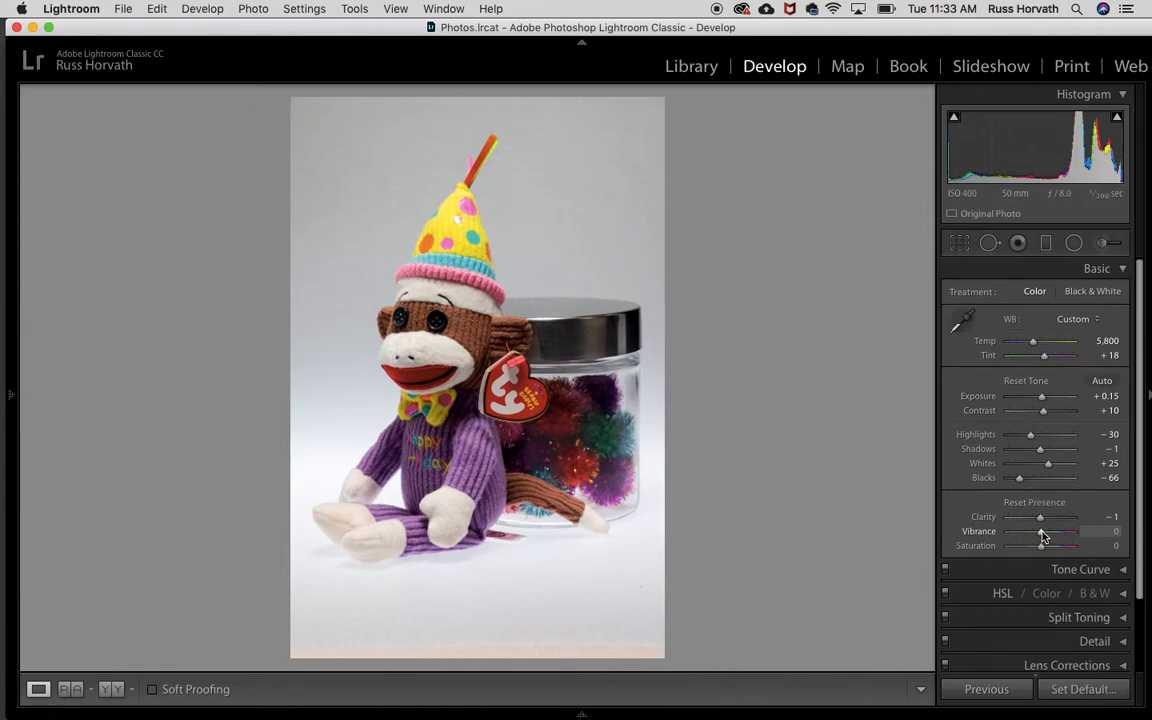
mouse_move(1043, 536)
left_mouse_down()
mouse_move(1075, 547)
mouse_move(1037, 550)
left_mouse_up()
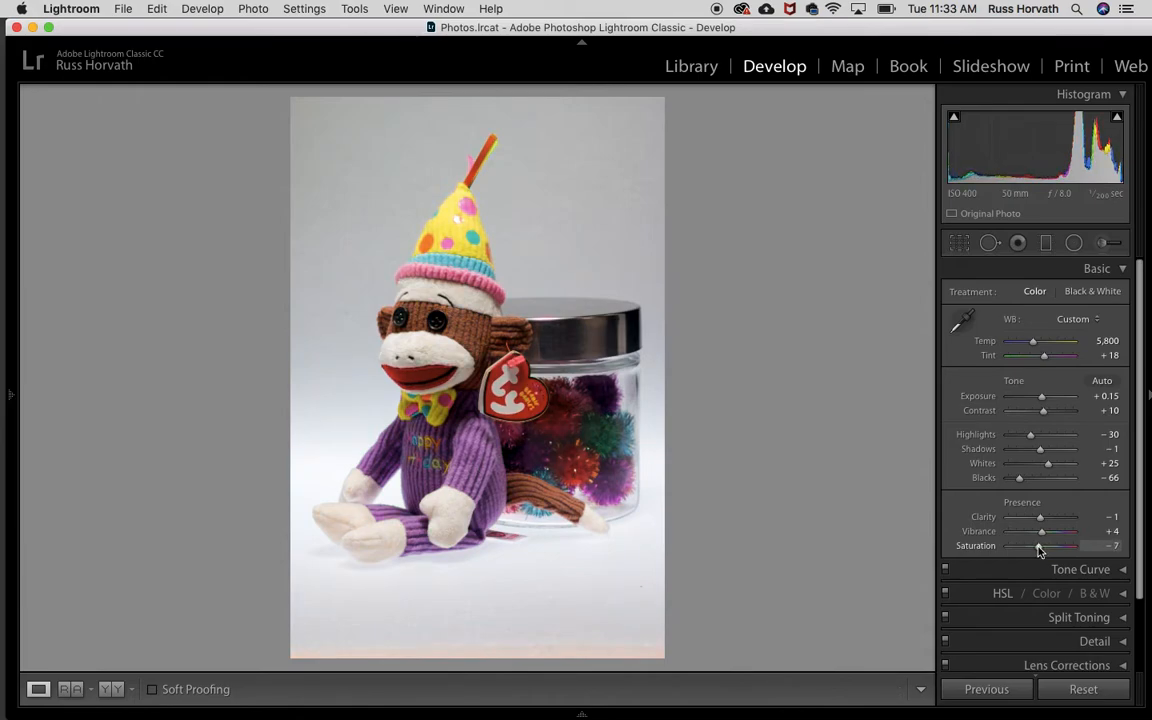
double_click(979, 547)
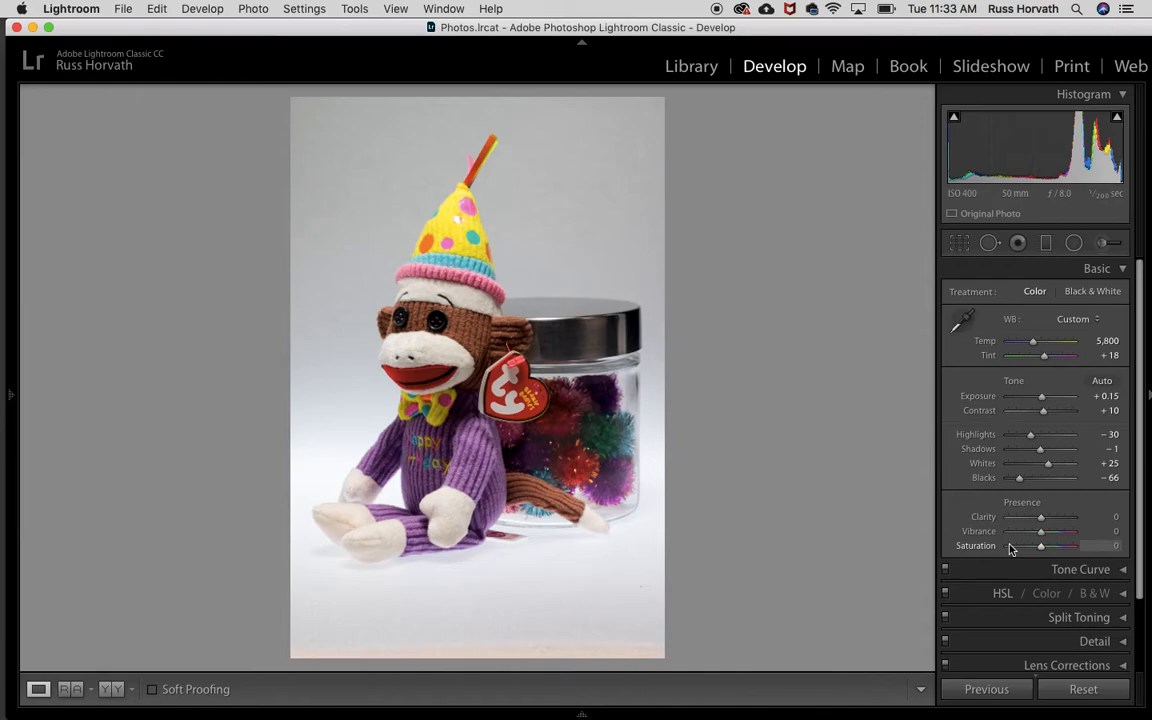
left_click(1080, 690)
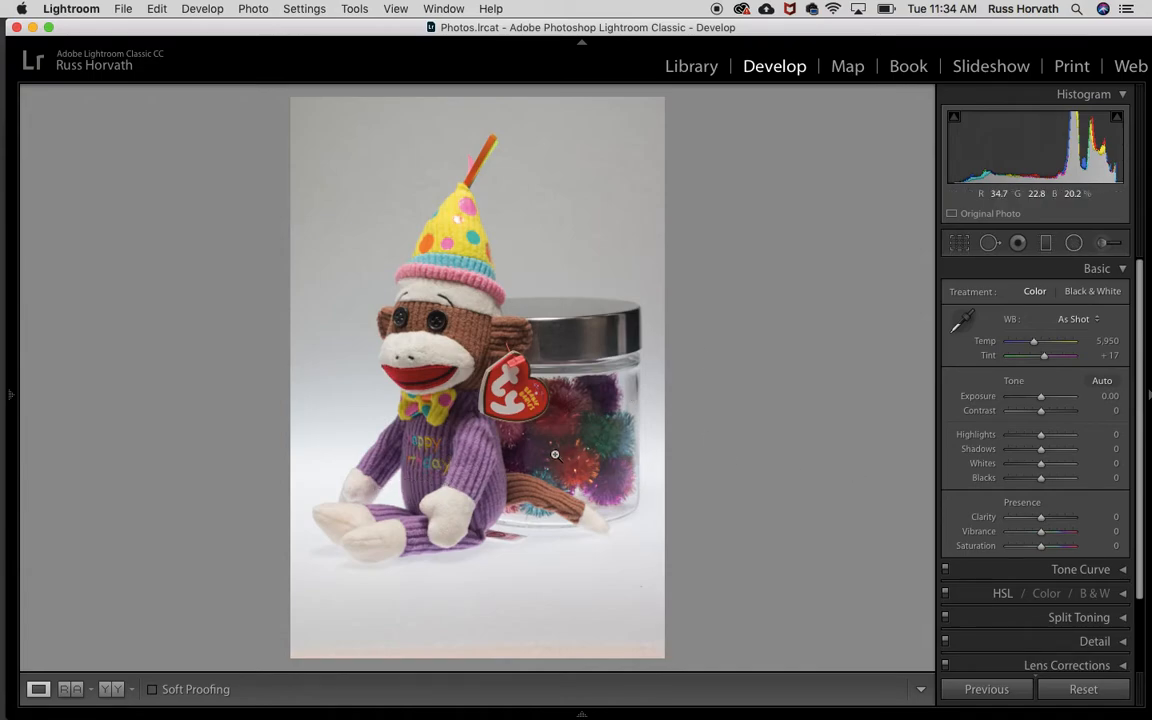
- Expand the HSL settings so that all eight color adjustments are in view
left_click_drag(1140, 290, 1140, 360)
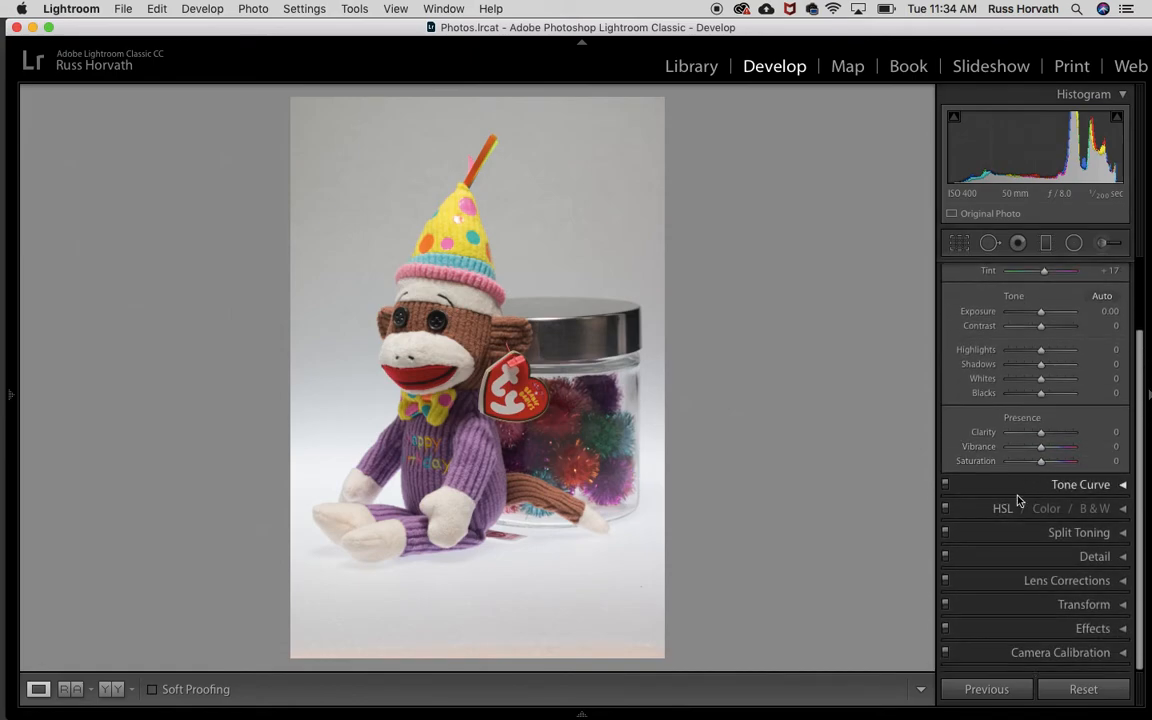
left_click(1122, 508)
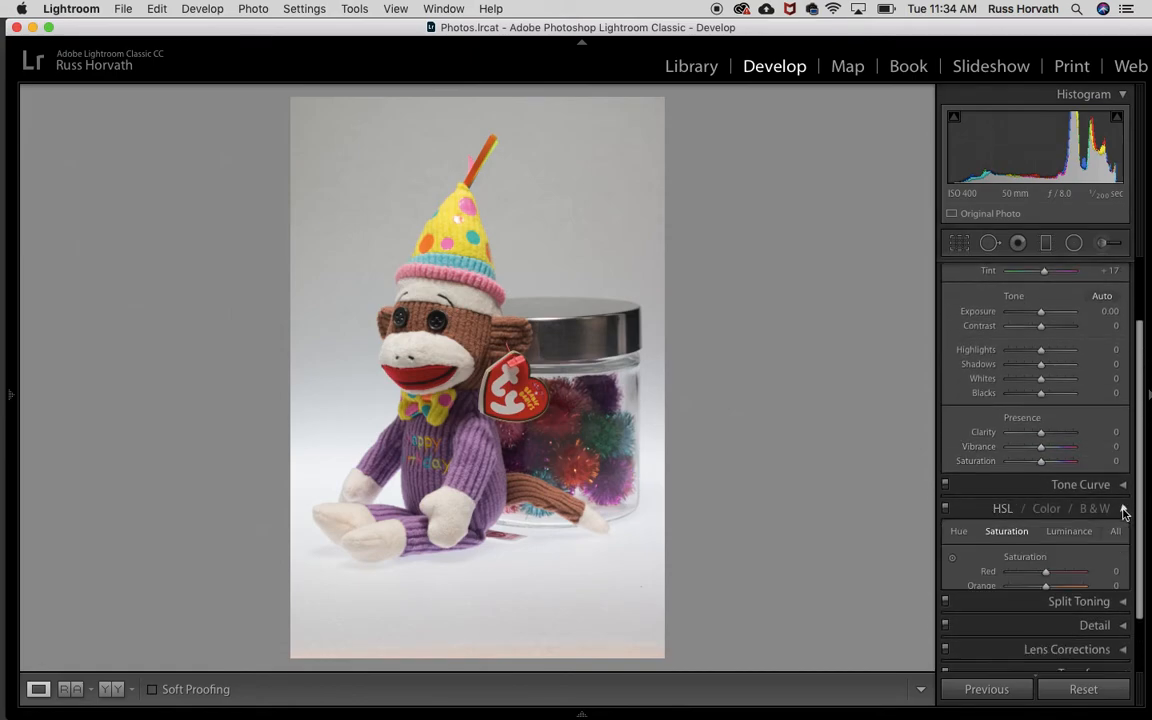
scroll(1124, 500, "down", 1)
scroll(1137, 474, "down", 5)
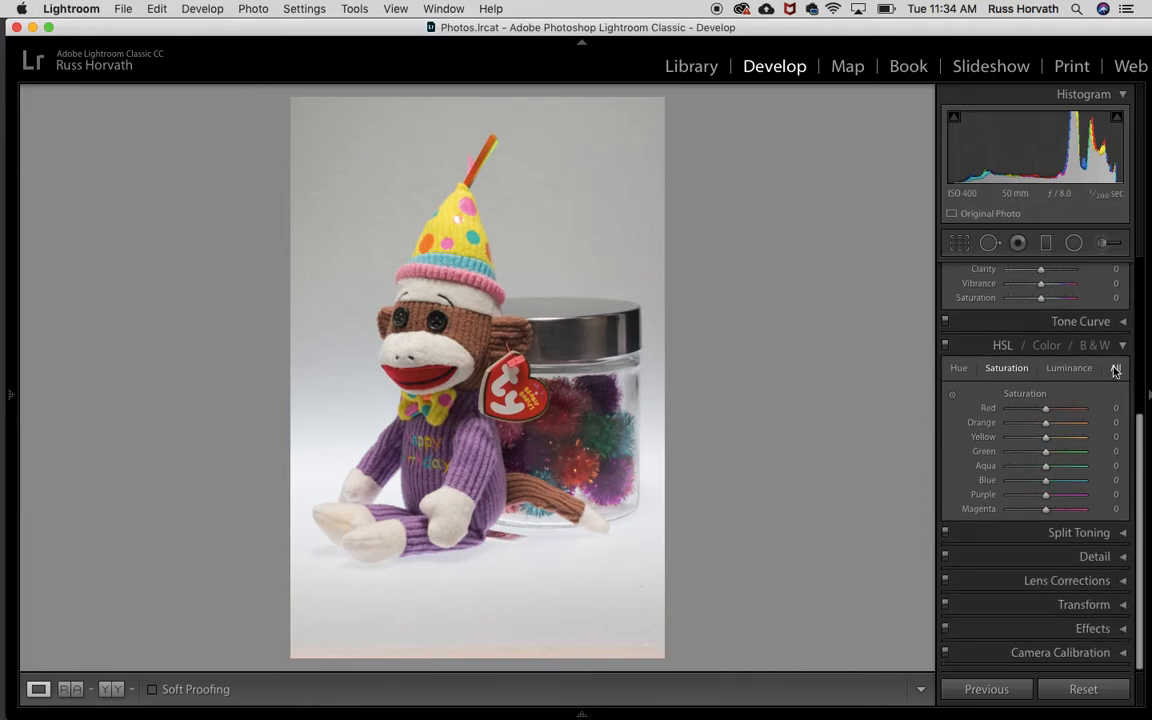
- Try shifting the purple and red hues in the HSL settings
left_click(958, 368)
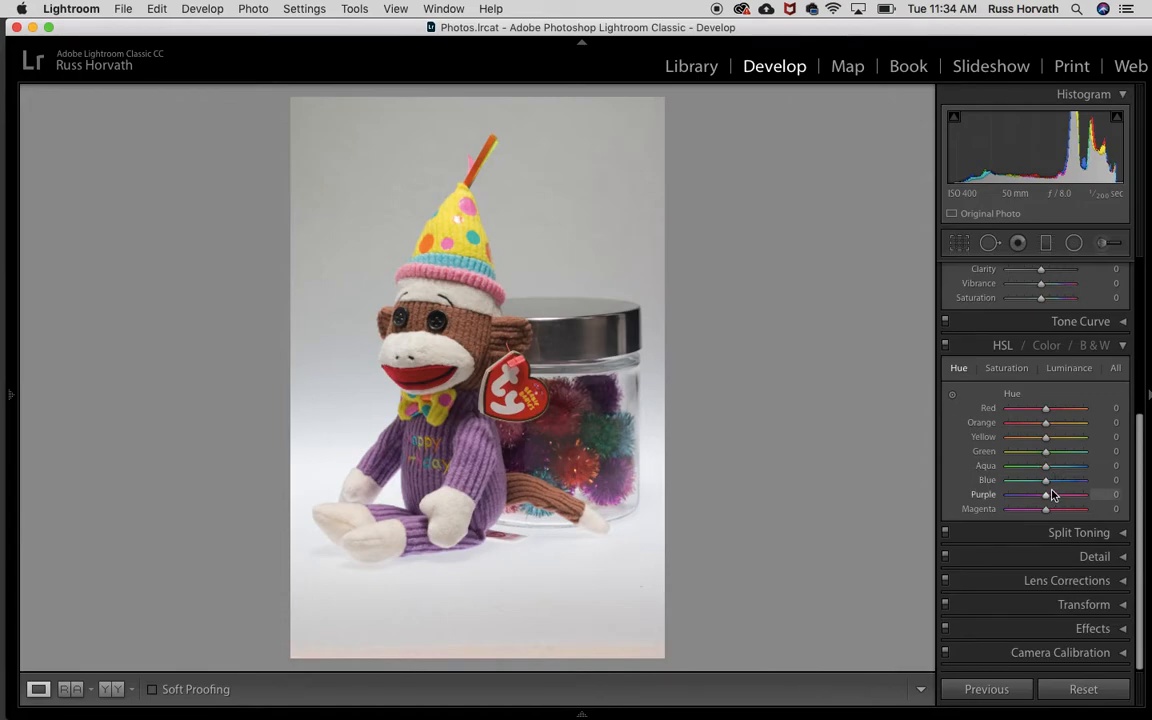
mouse_move(1047, 499)
left_mouse_down()
mouse_move(1105, 494)
mouse_move(983, 502)
mouse_move(1034, 497)
left_mouse_up()
mouse_move(1046, 409)
left_mouse_down()
mouse_move(1103, 407)
mouse_move(1049, 408)
left_mouse_up()
- Set the HSL purple saturation to +35, try a yellow saturation shift, and set the purple luminance to -56
left_click(1008, 369)
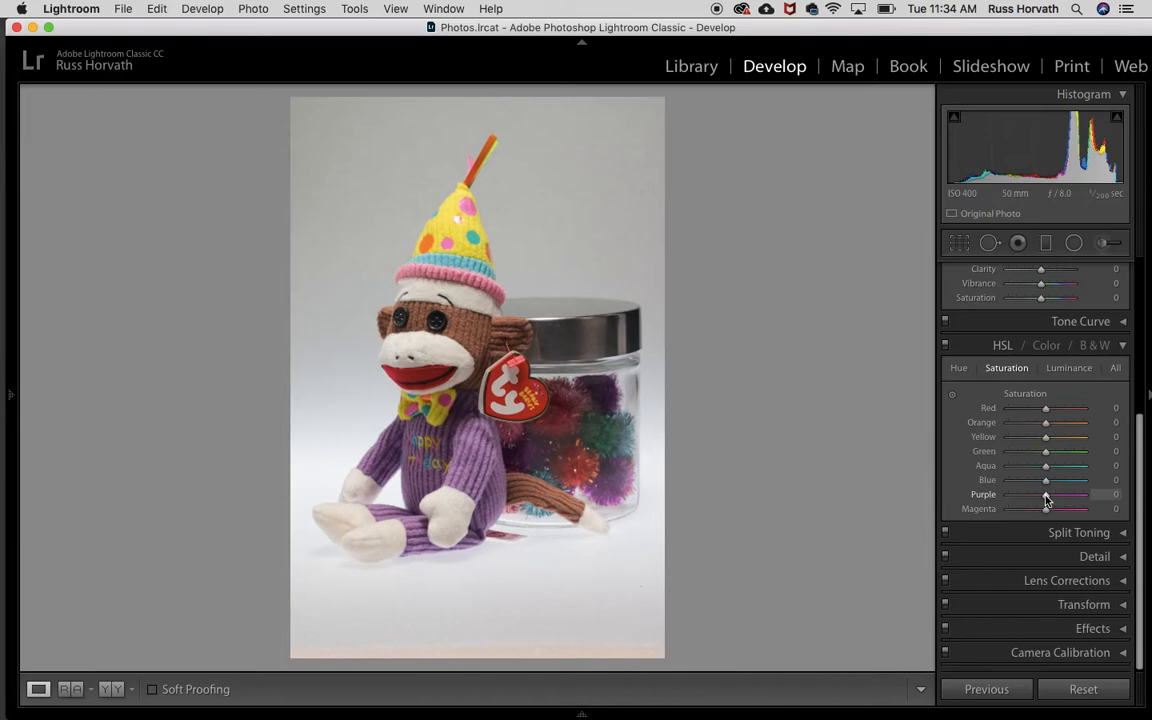
mouse_move(1053, 498)
left_mouse_down()
mouse_move(1116, 492)
mouse_move(1066, 494)
left_mouse_up()
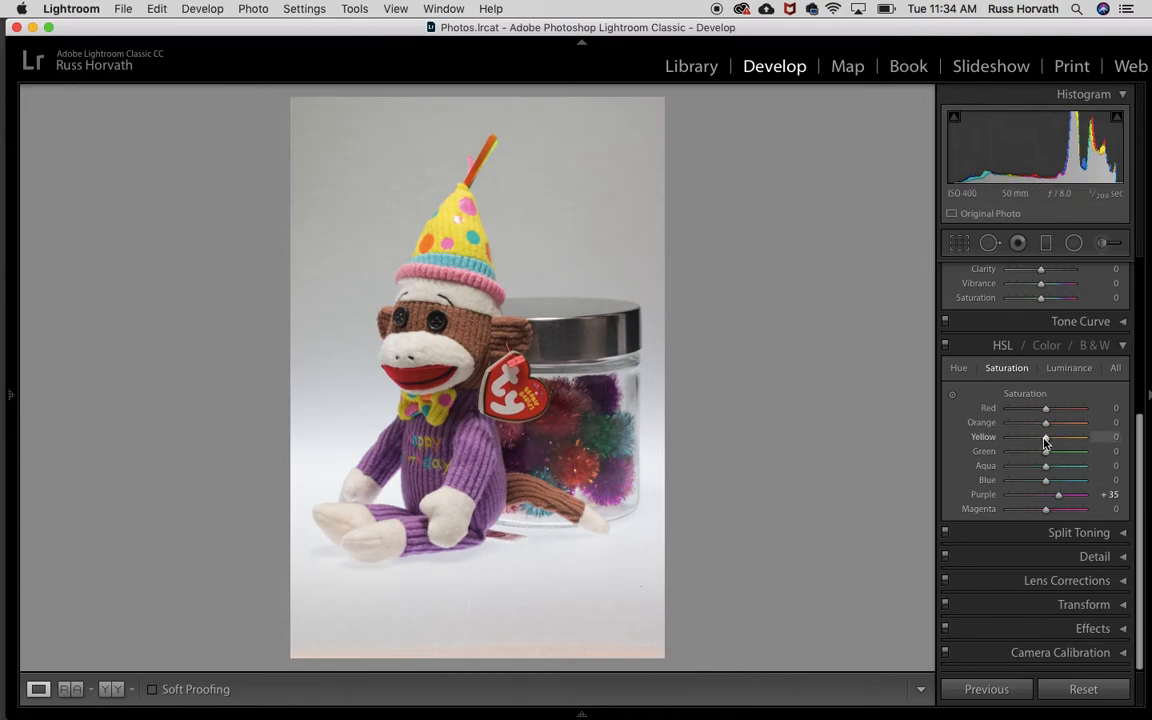
mouse_move(1040, 443)
left_mouse_down()
mouse_move(1008, 440)
mouse_move(1042, 446)
left_mouse_up()
left_click(1064, 369)
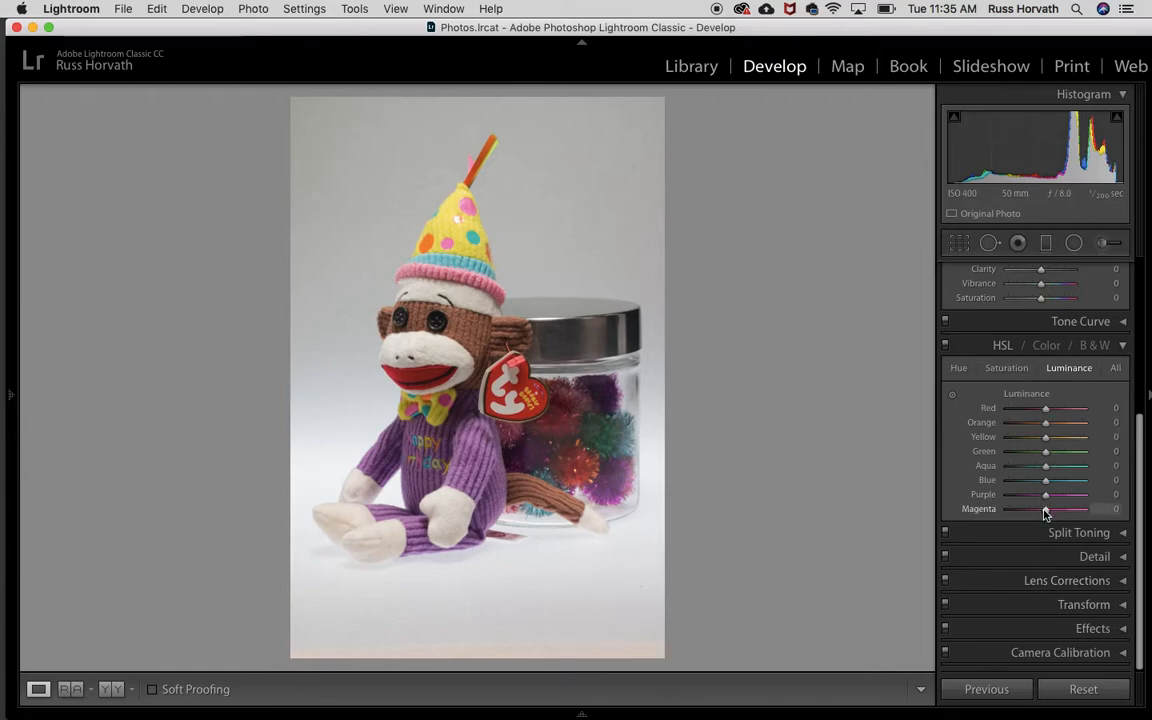
left_click_drag(1047, 496, 1022, 501)
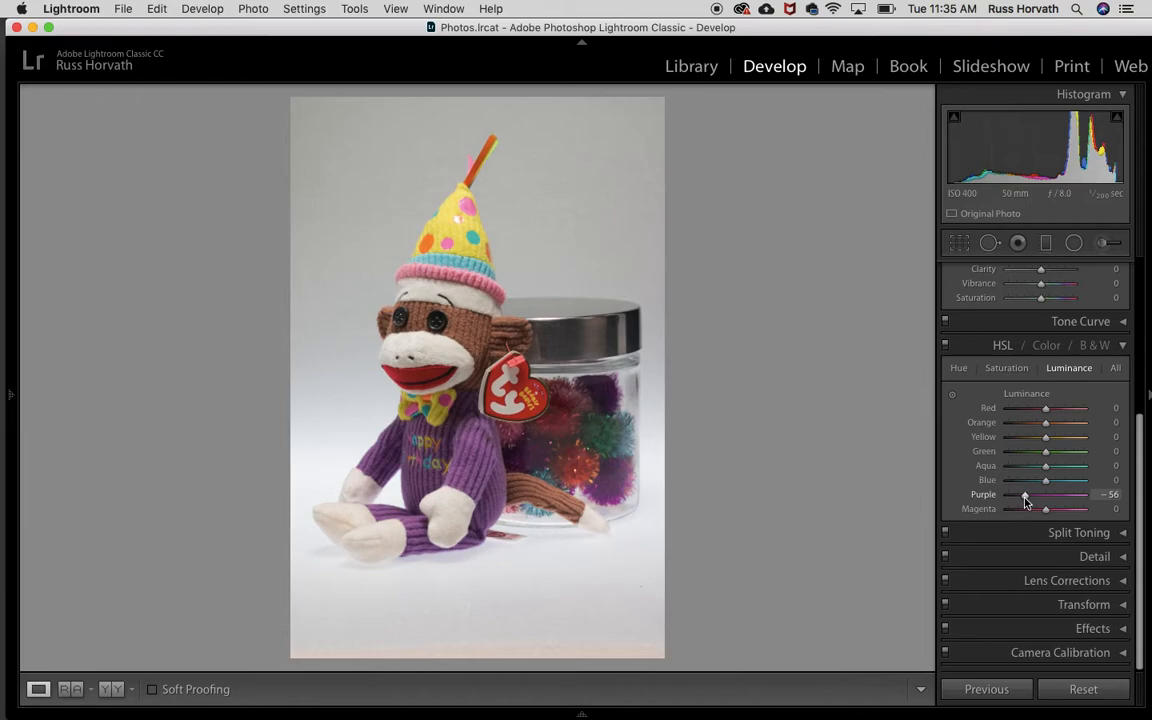
- Set the sharpening amount to 150 in the Detail settings, viewing the monkey's button eyes and mouth up close
left_click(1121, 556)
scroll(1140, 503, "down", 3)
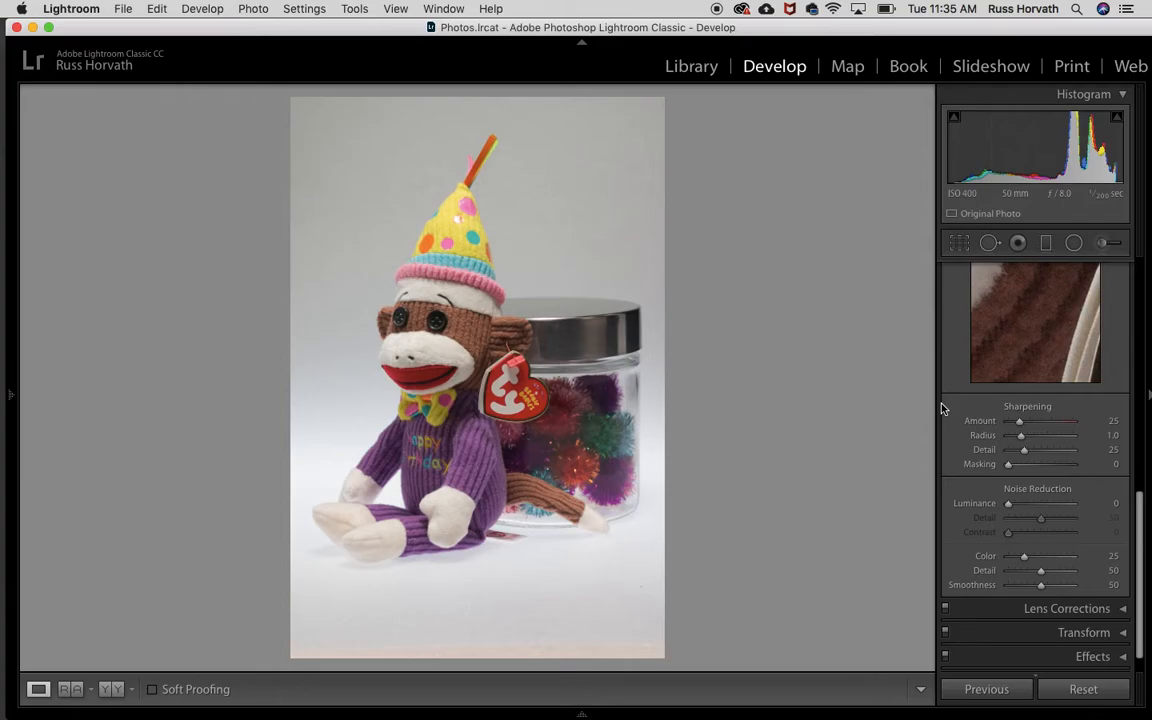
key("z")
key("super+equal")
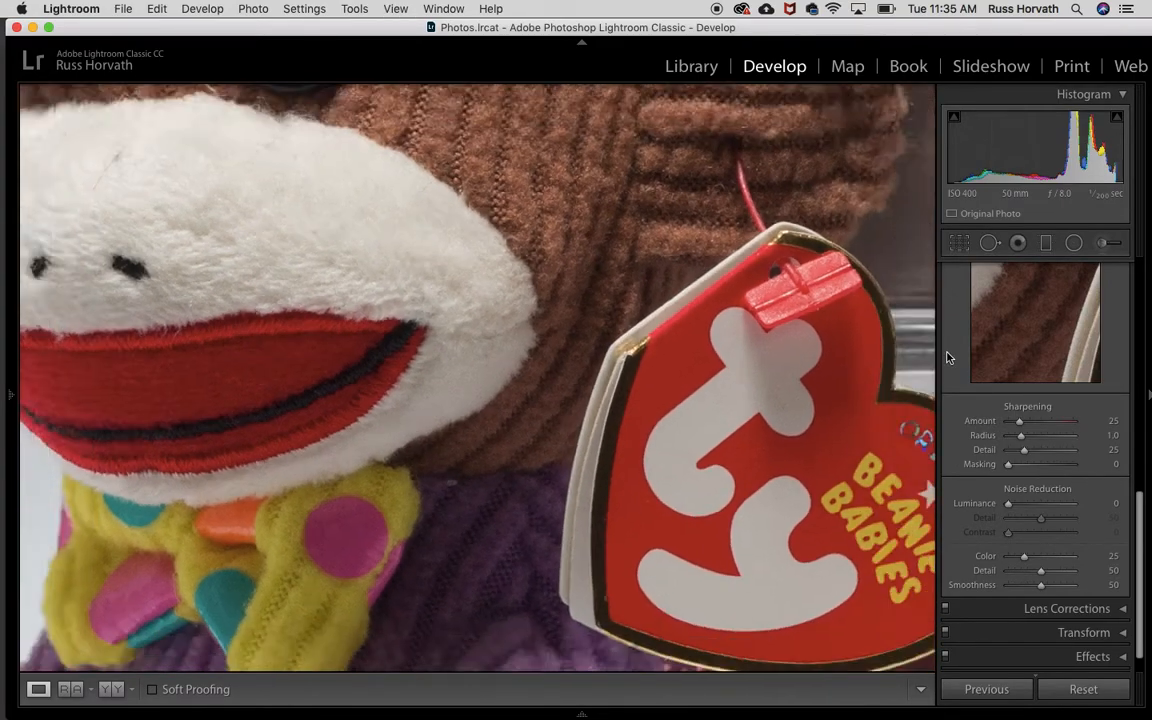
key("z")
key("z")
left_click_drag(462, 272, 482, 430)
left_click_drag(504, 265, 563, 364)
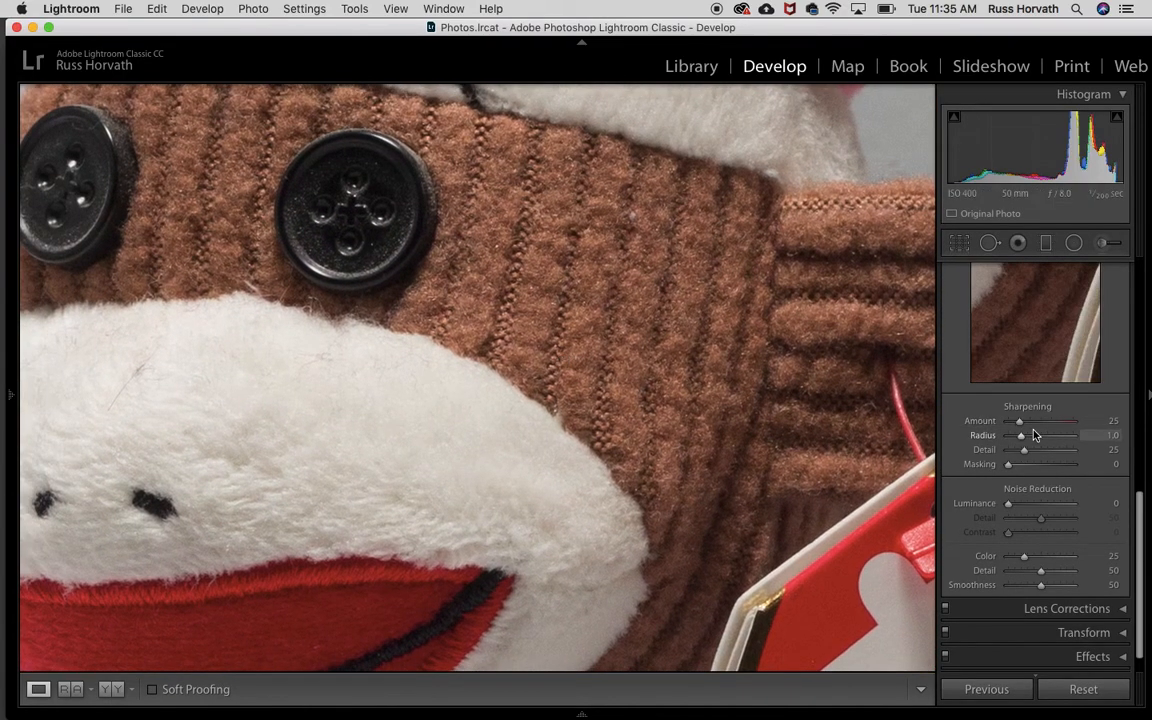
left_click_drag(1023, 422, 1070, 422)
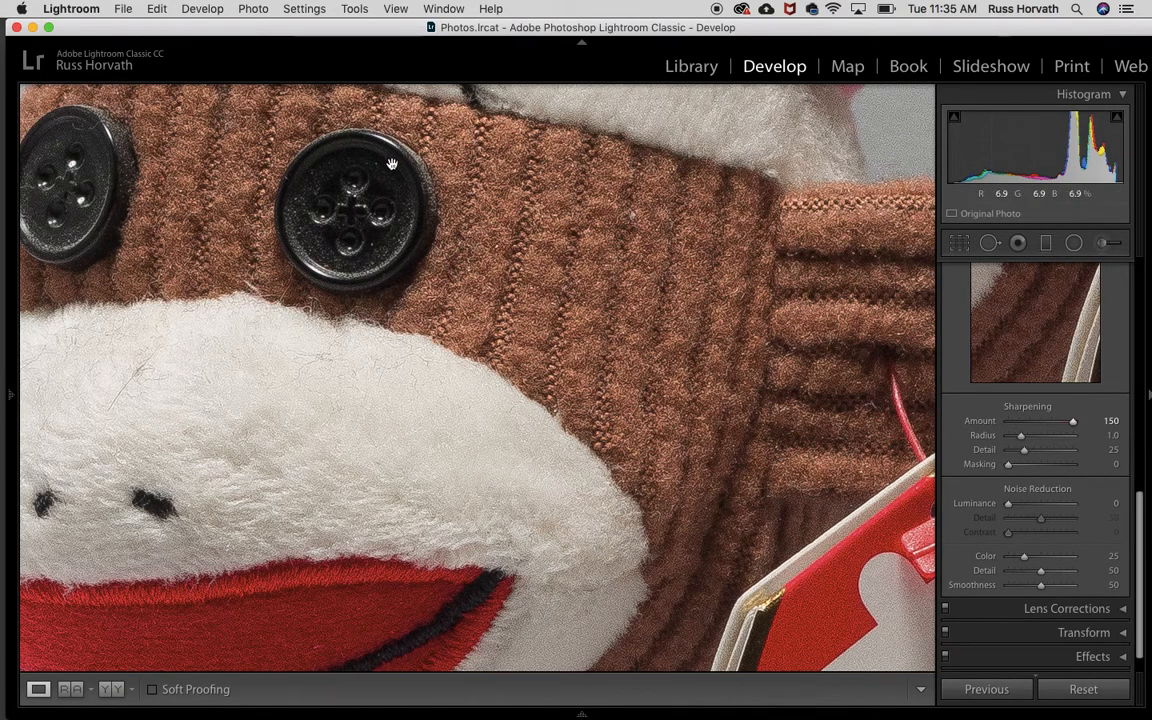
- Try sharpening amounts of 0 and 58 on the photo and return the amount to 150
double_click(981, 421)
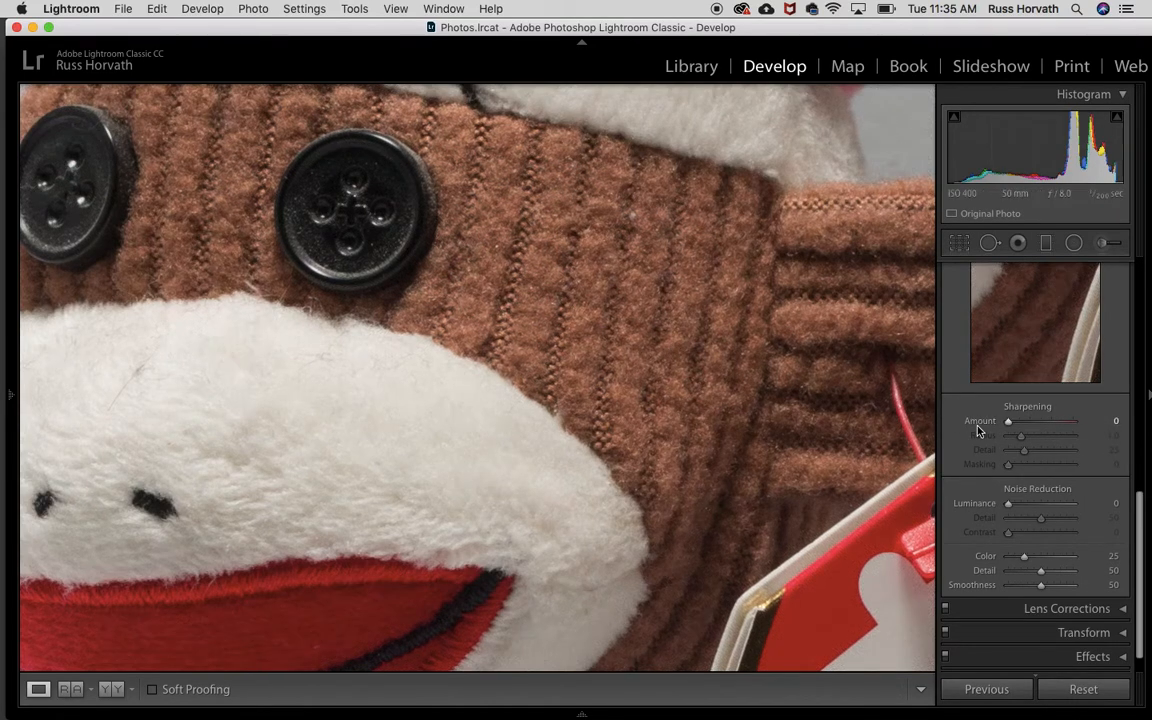
left_click(1021, 422)
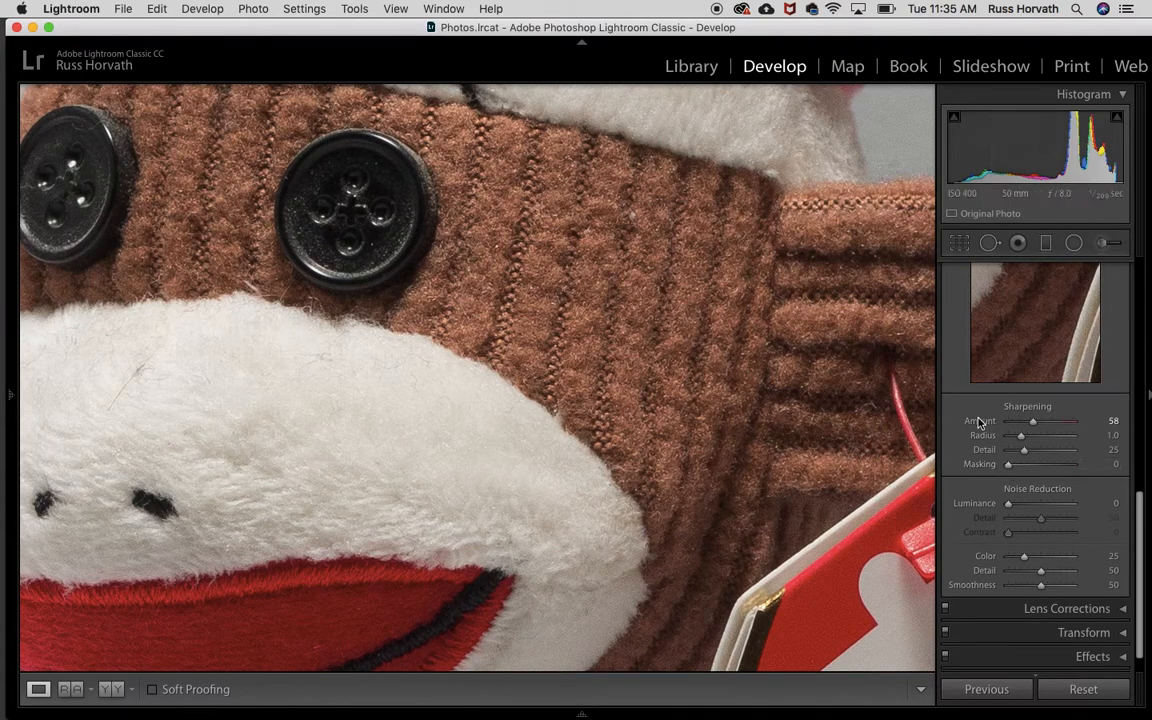
left_click_drag(1038, 422, 1050, 425)
- Set the sharpening masking to 82 while previewing the black-and-white edge mask
left_click_drag(1074, 464, 1036, 477)
left_click(1037, 466, "alt")
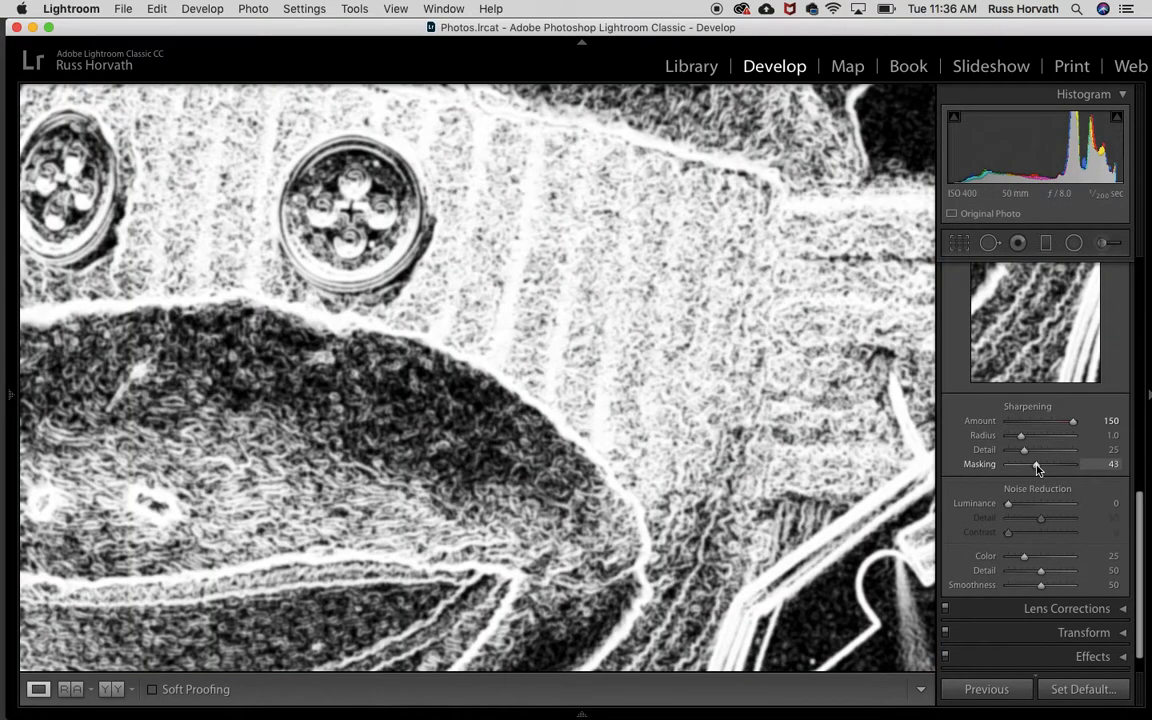
left_click_drag(1036, 467, 1062, 464)
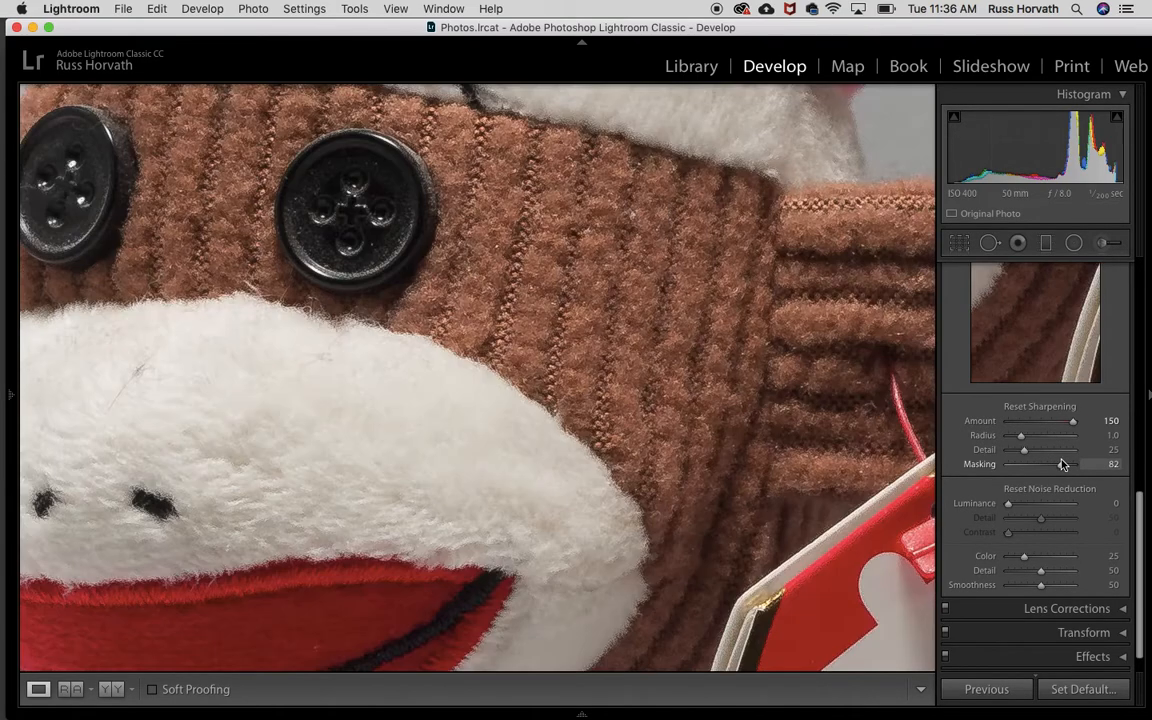
- Set the sharpening amount to 91, the radius to 1.1 and the detail to 71, previewing the detail effect in gray
left_click_drag(1072, 421, 1024, 444)
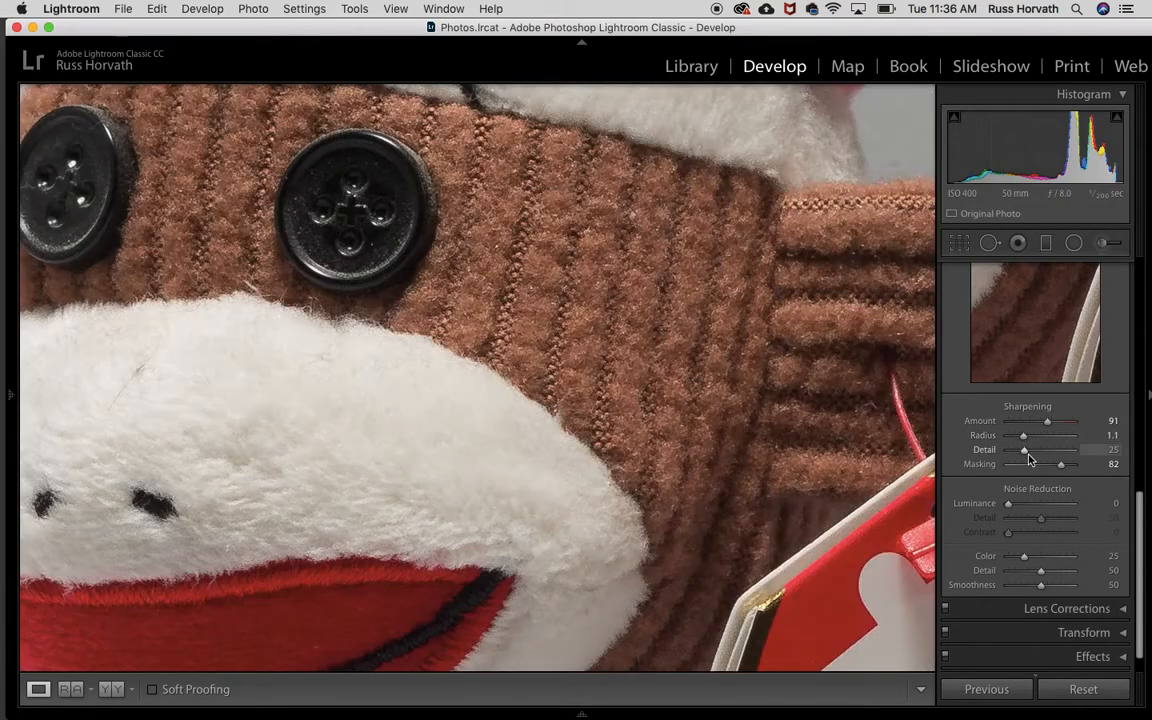
left_click(1024, 453, "alt")
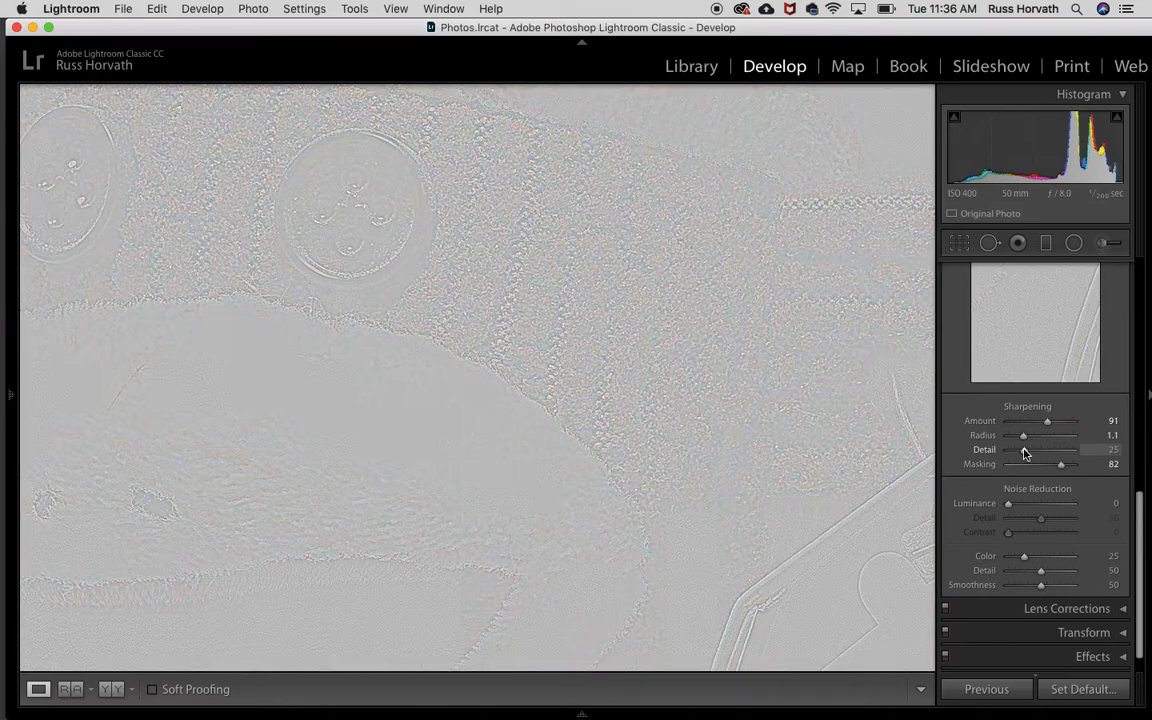
left_click_drag(1026, 454, 1055, 455)
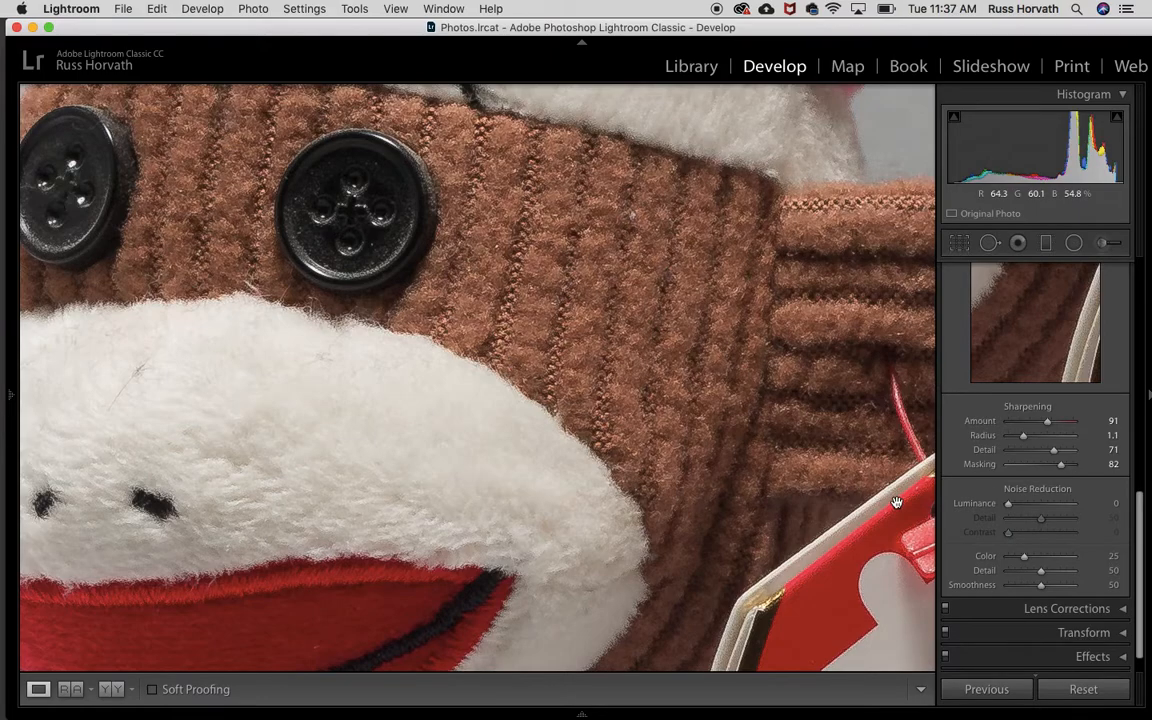
- Look at the profile options of the Lens Corrections settings and collapse them again
scroll(1138, 553, "down", 3)
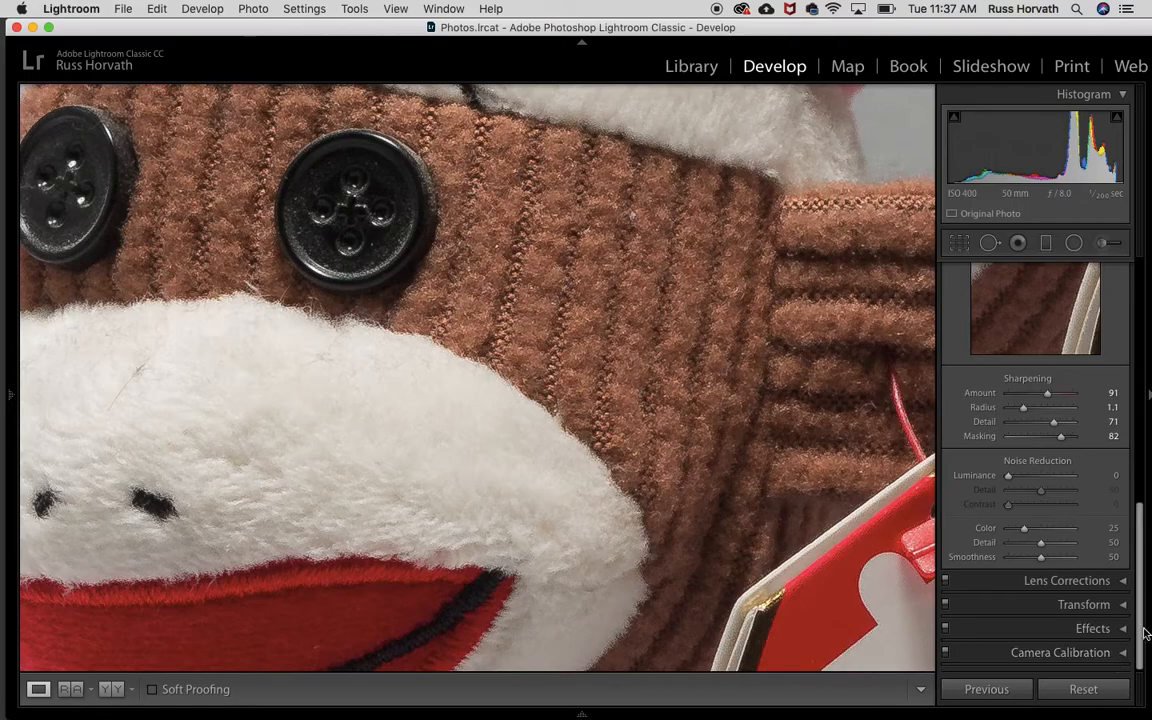
left_click(1123, 581)
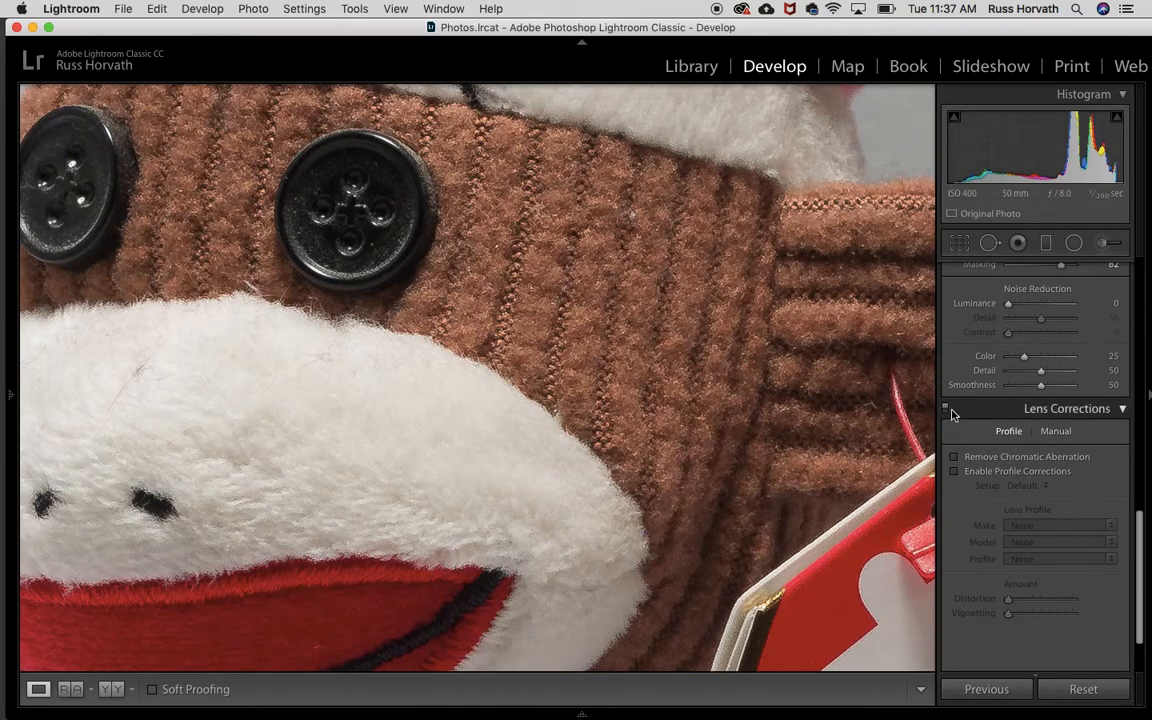
left_click(1120, 407)
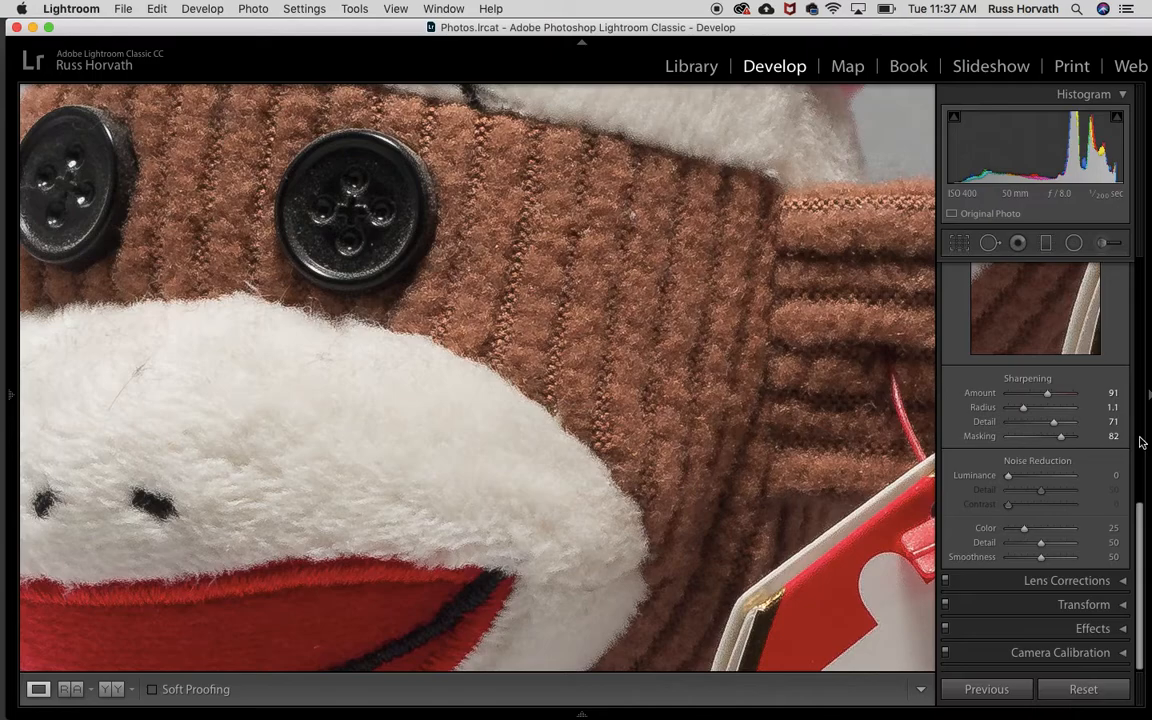
- Collapse the Detail settings, expand Split Toning and tint the shadows crimson with hue 337 and saturation 82
scroll(1143, 539, "up", 5)
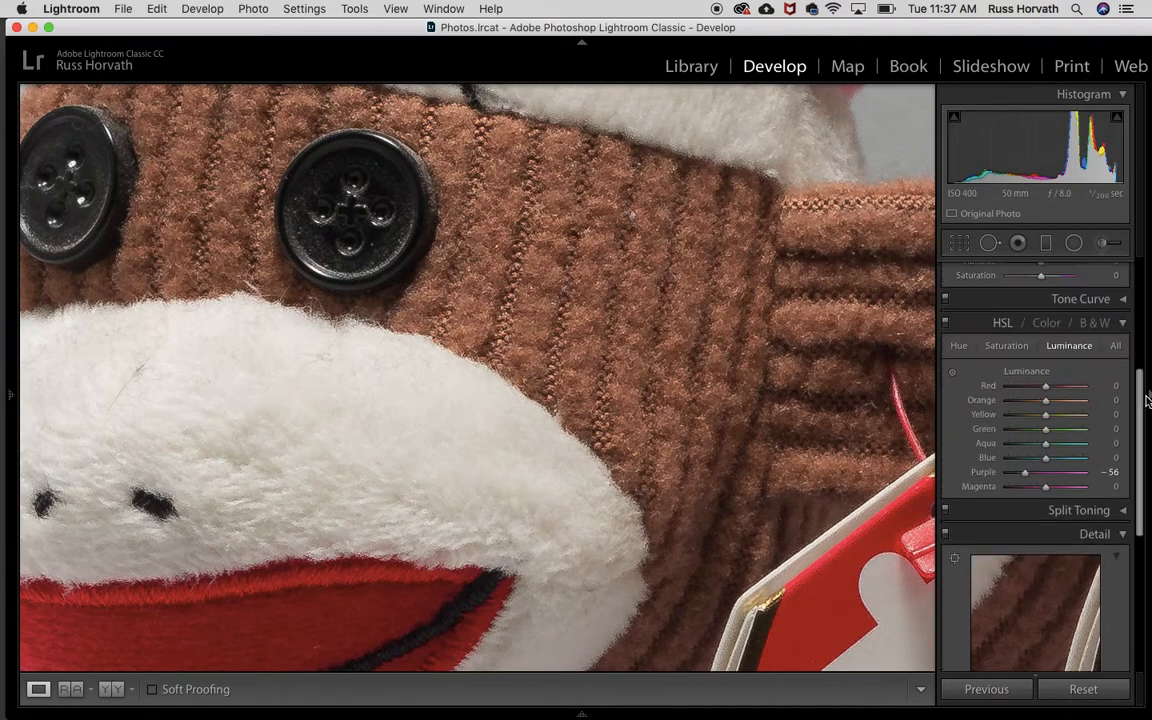
left_click(1123, 548)
left_click(1122, 527)
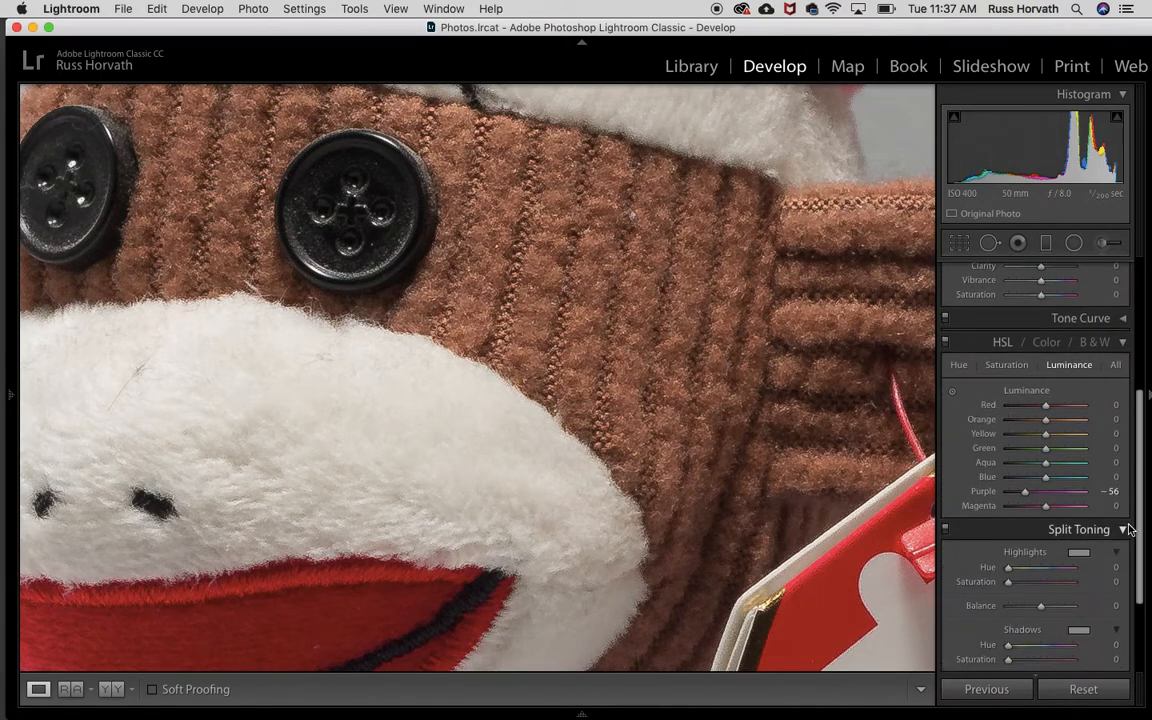
scroll(1143, 512, "down", 3)
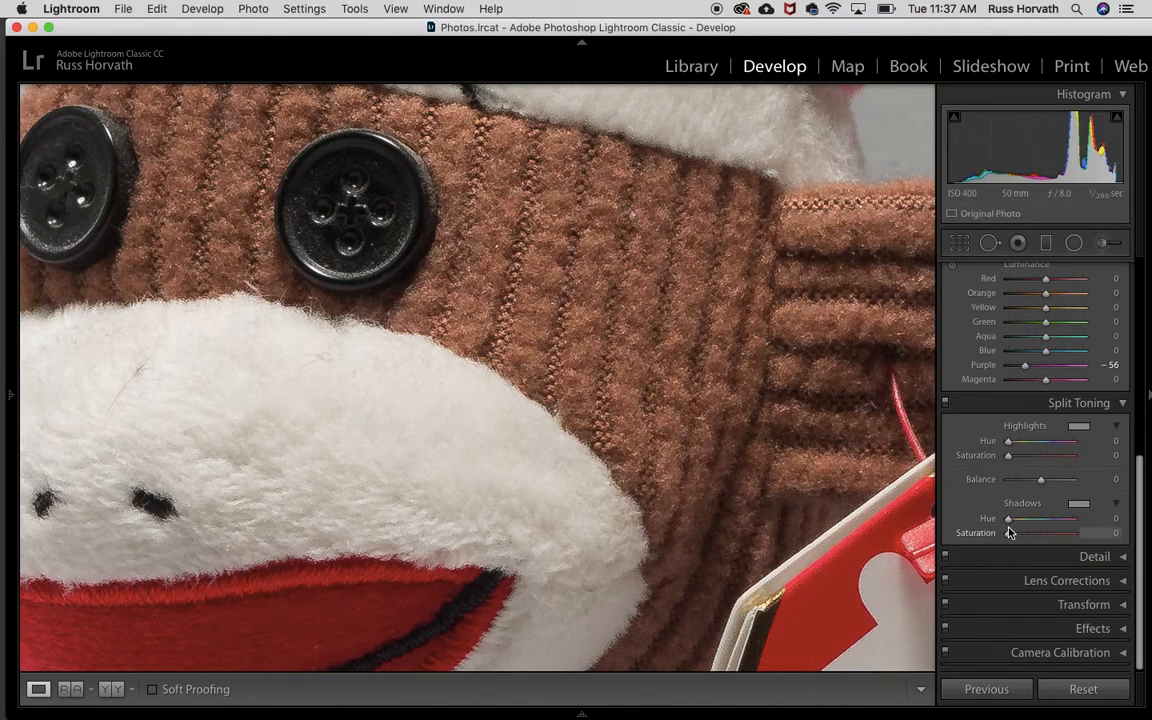
left_click_drag(1008, 521, 1051, 520)
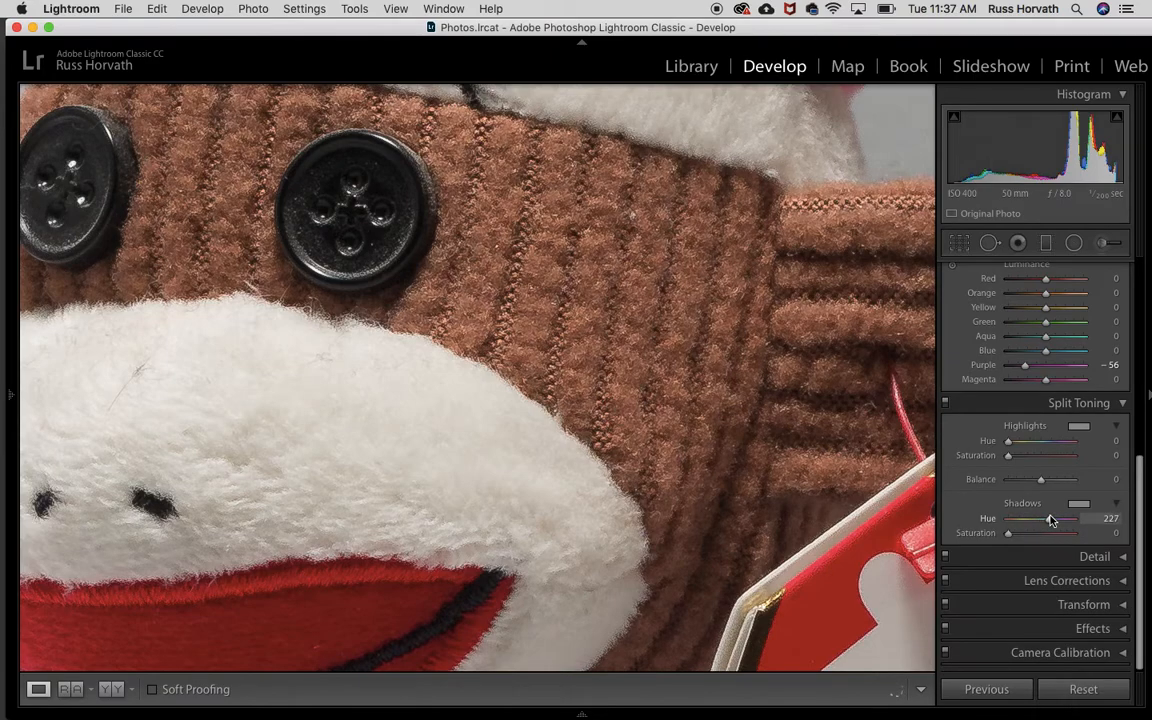
left_click(1079, 503)
left_click(1022, 511)
- Tint the split-toning highlights green with hue 85 and saturation 87
left_click(1079, 428)
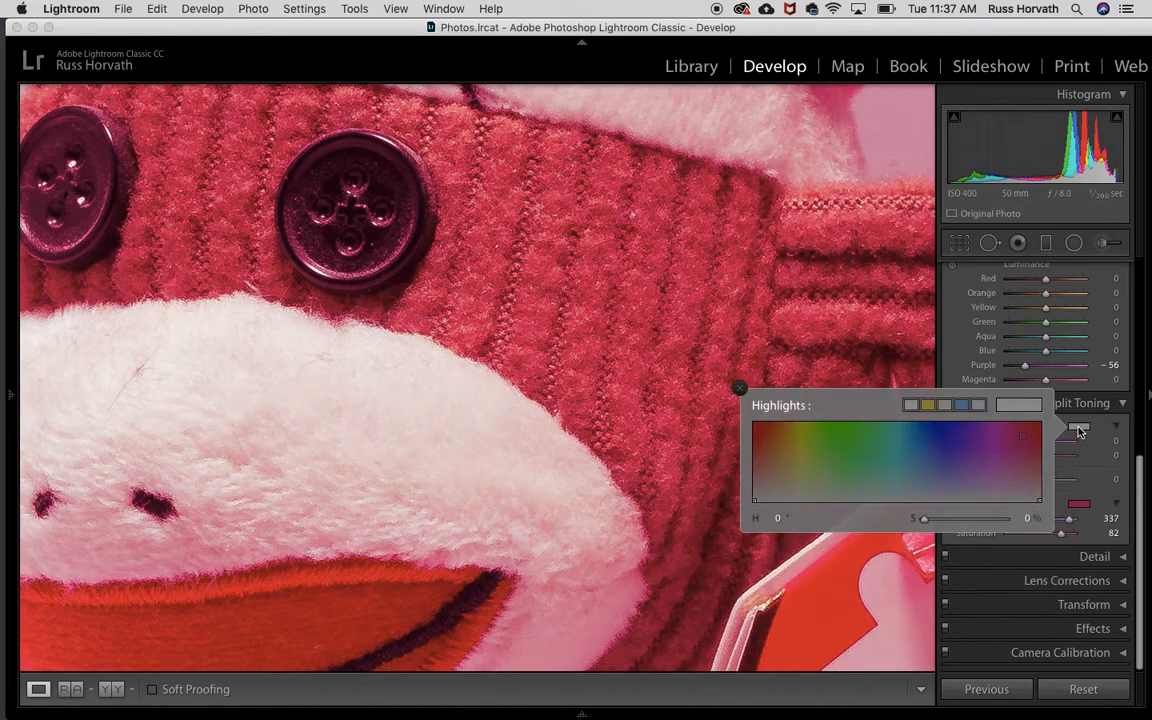
left_click(821, 432)
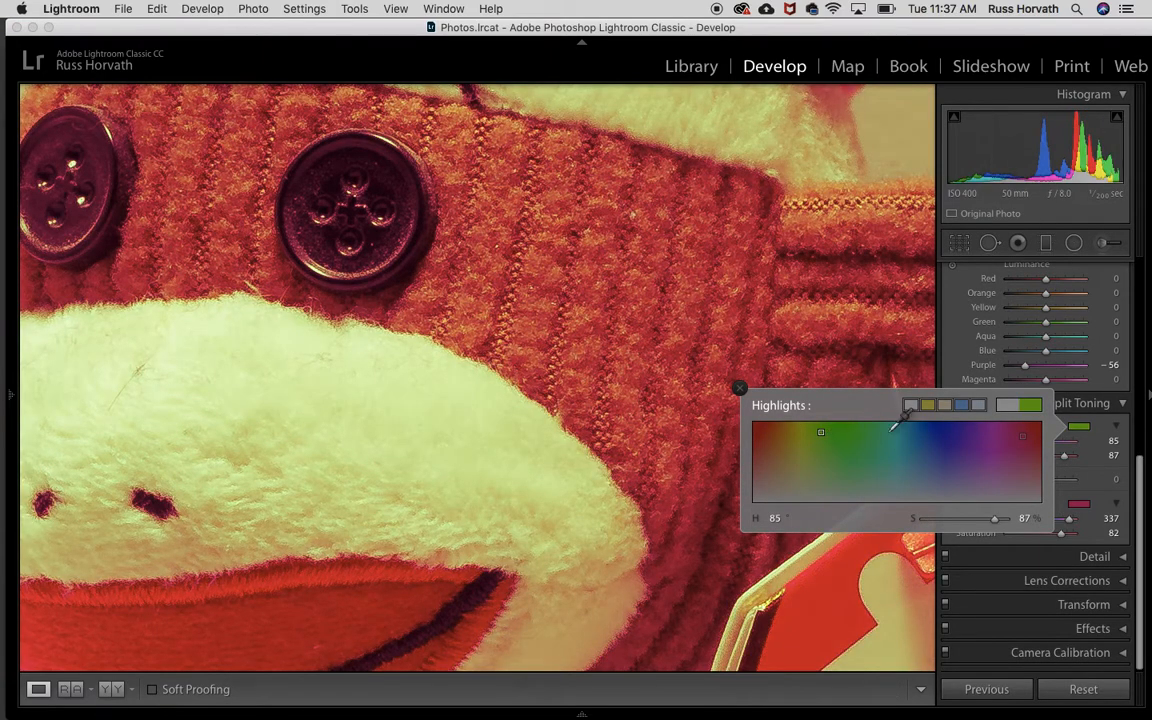
left_click(739, 389)
- Reduce the split-toning highlights saturation to 57 and set the shadows to hue 299 and saturation 31
mouse_move(1021, 442)
left_mouse_down()
mouse_move(1046, 443)
mouse_move(1023, 442)
left_mouse_up()
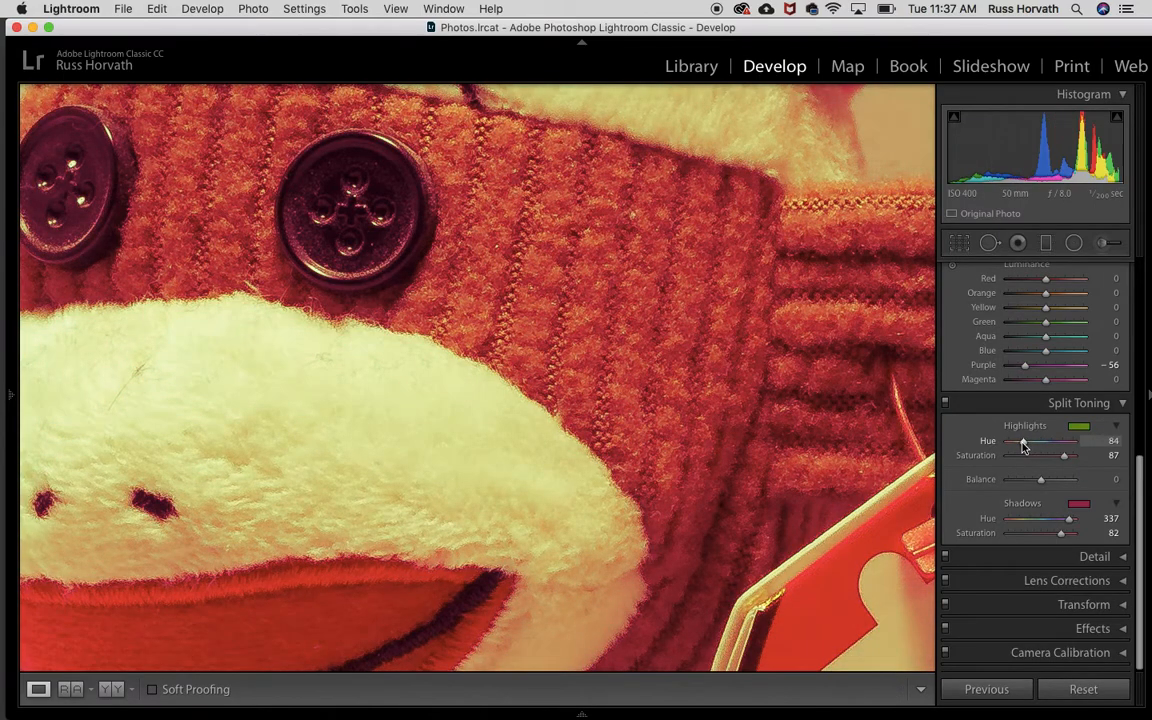
left_click_drag(1060, 532, 1049, 533)
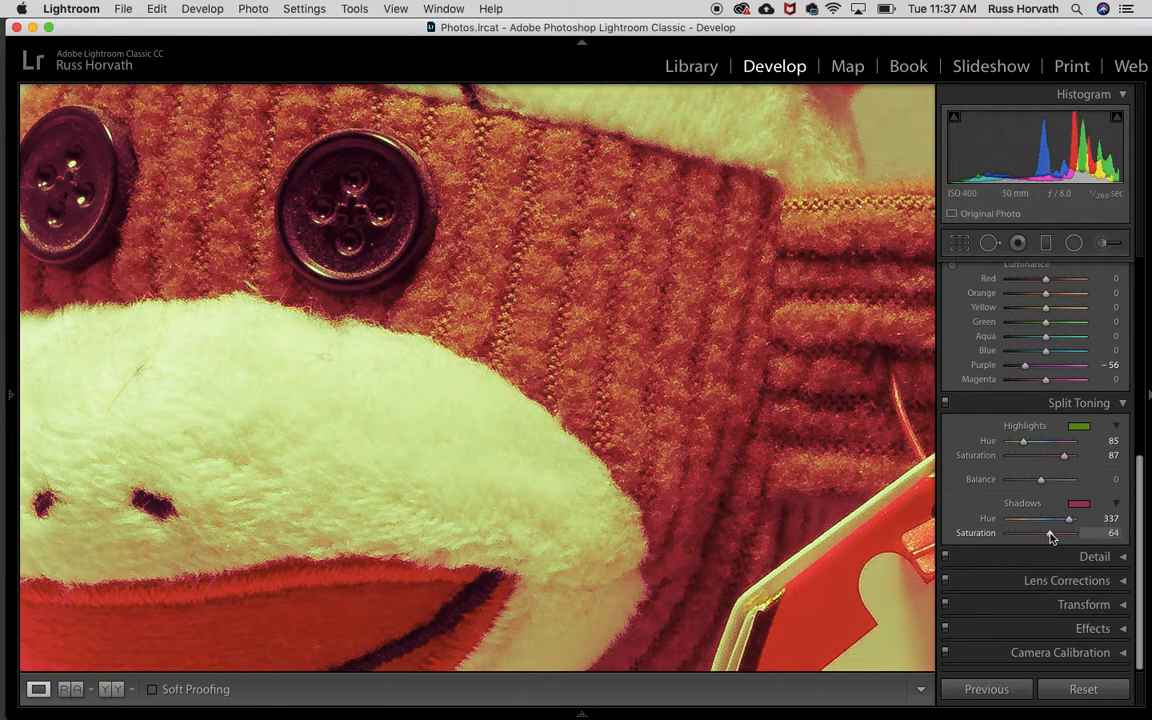
left_click_drag(1064, 455, 1045, 455)
left_click_drag(1069, 519, 1027, 537)
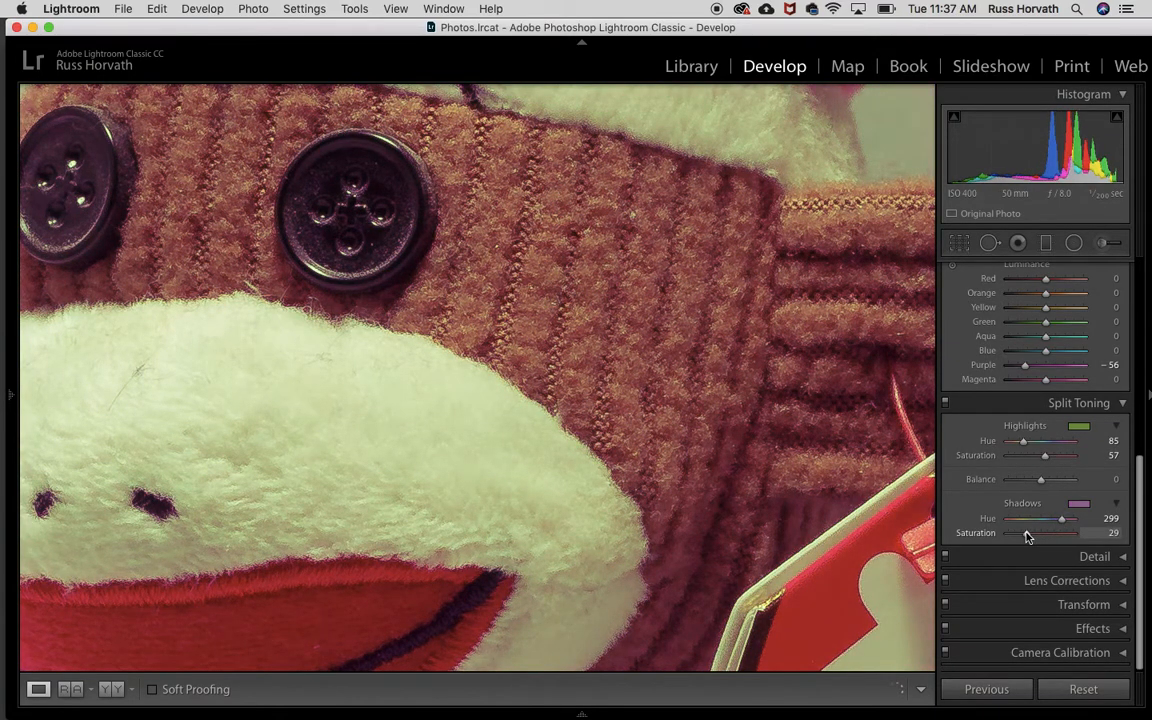
- Compare the split-toned photo with its unedited version and view the whole image
key("z")
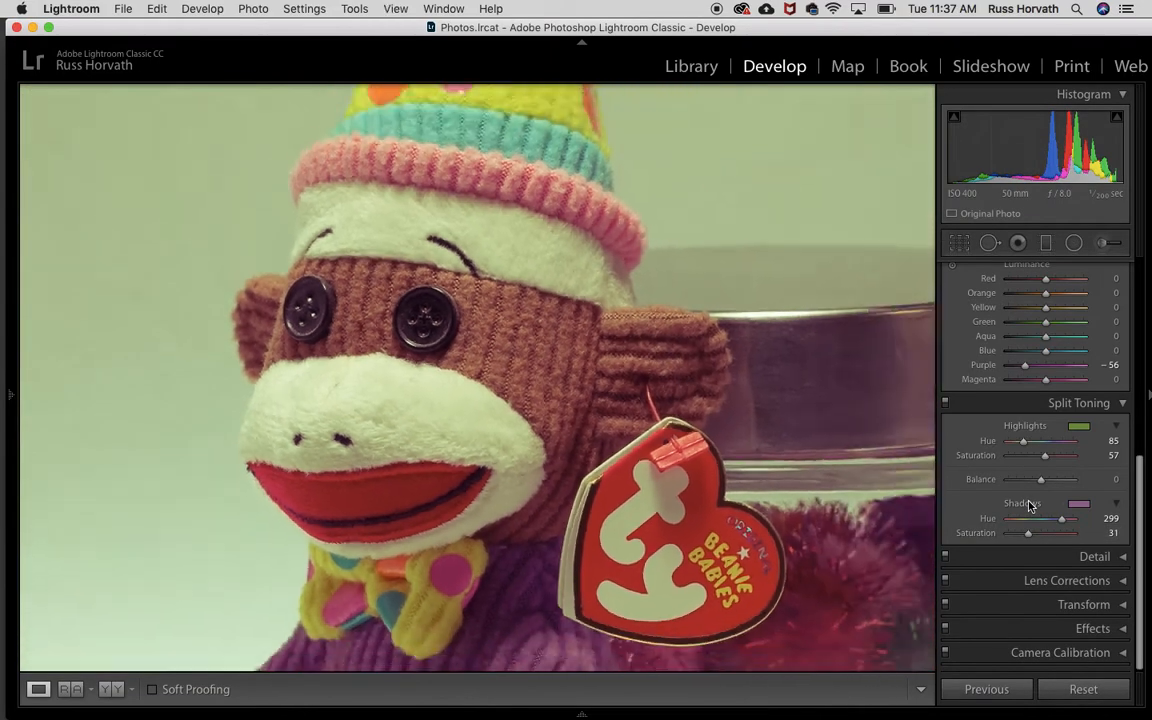
key("backslash")
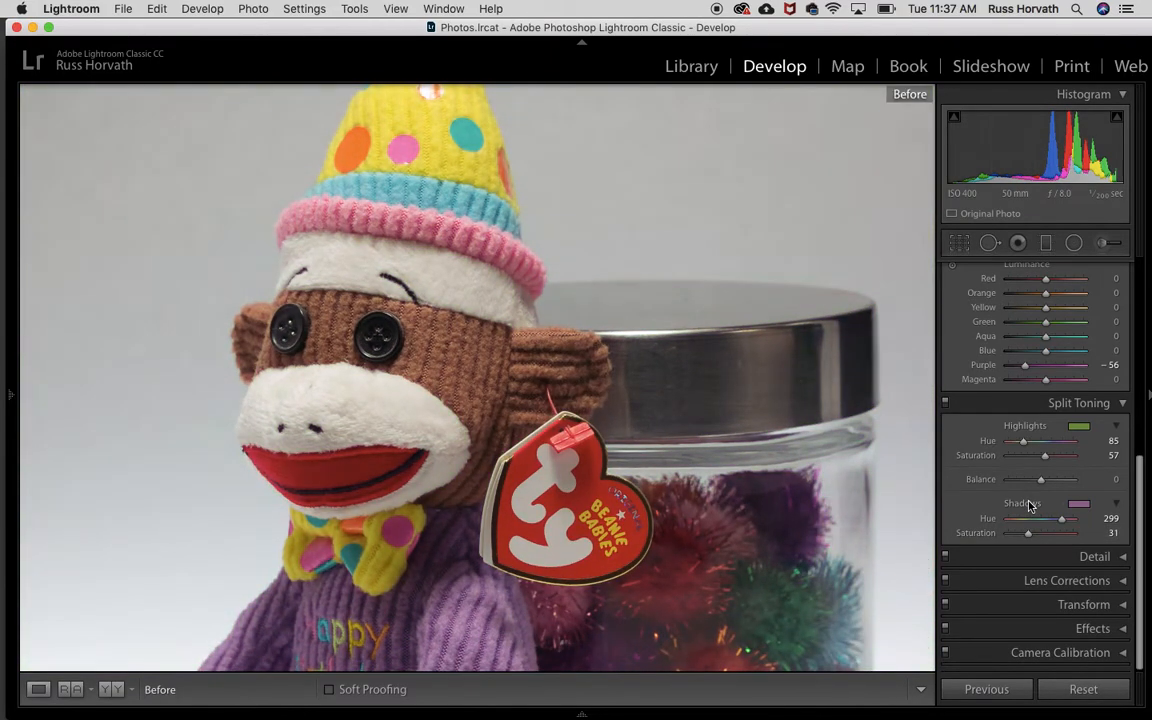
key("backslash")
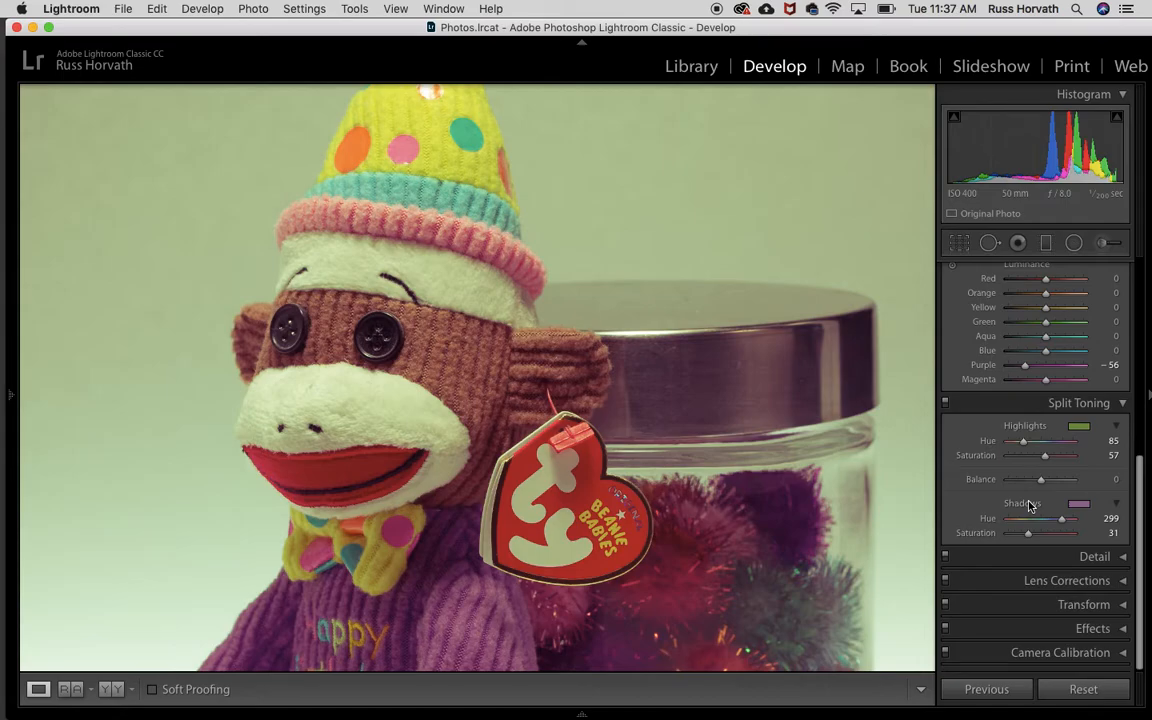
left_click(829, 412)
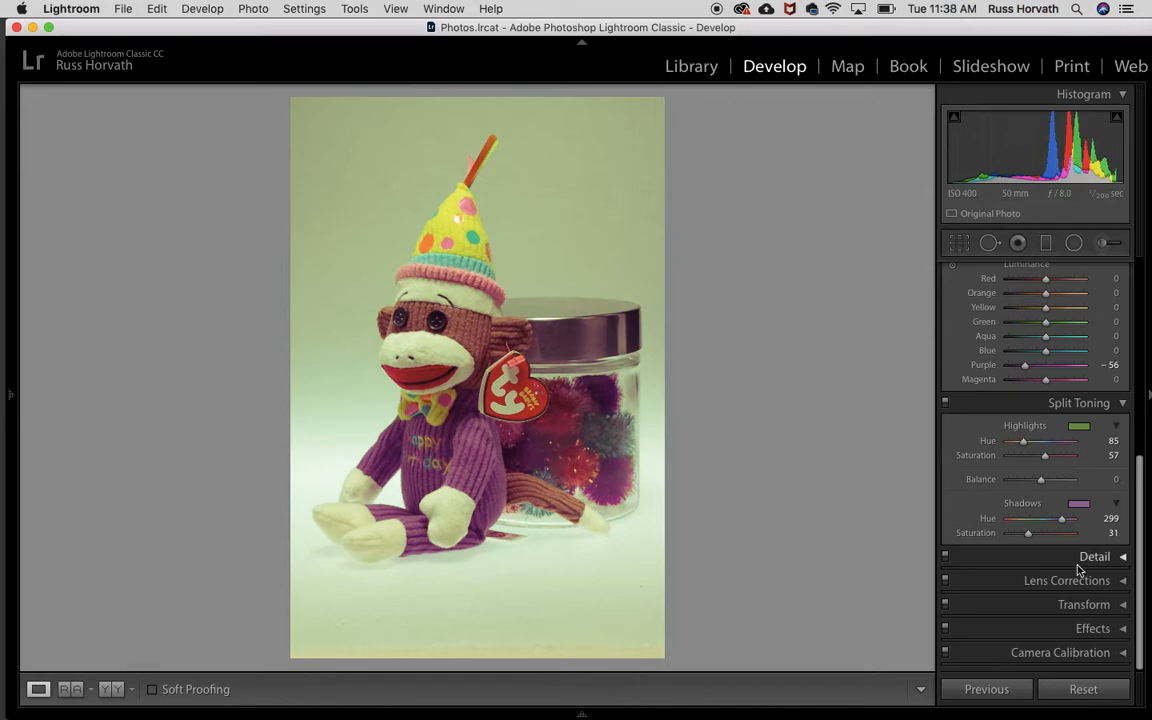
- Collapse Split Toning and HSL, and set the tone curve's lights to -5, darks to -36 and shadows to +31
left_click(1123, 403)
left_click(1123, 342)
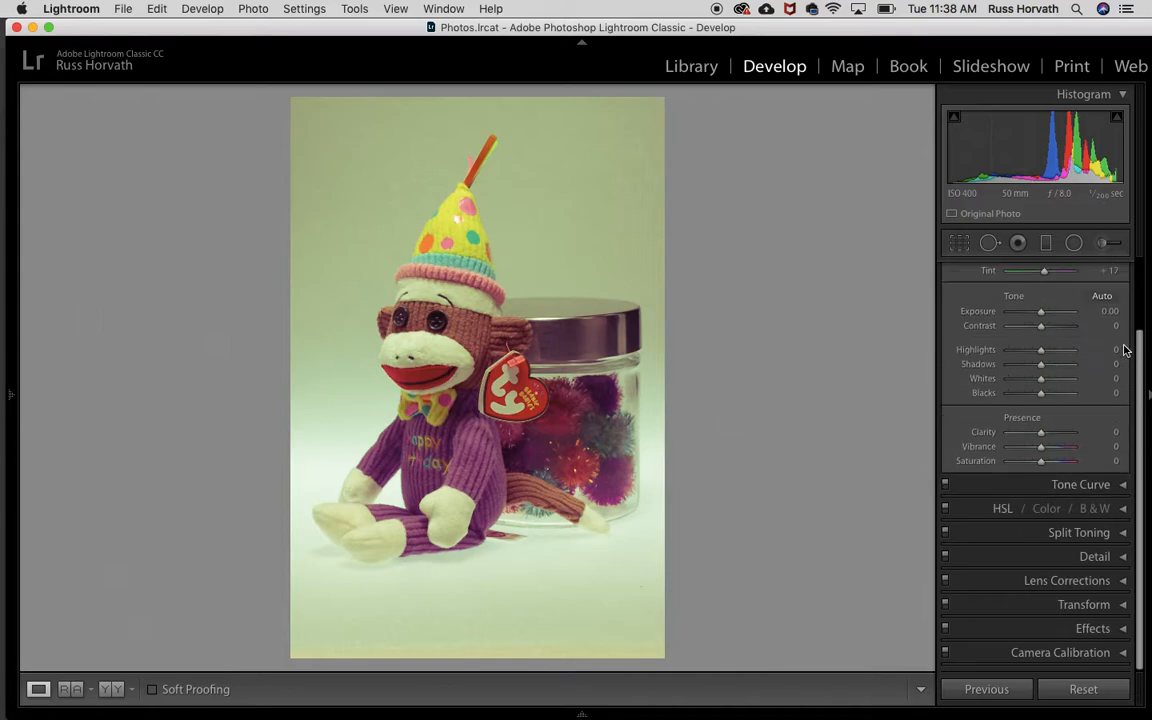
left_click(1123, 484)
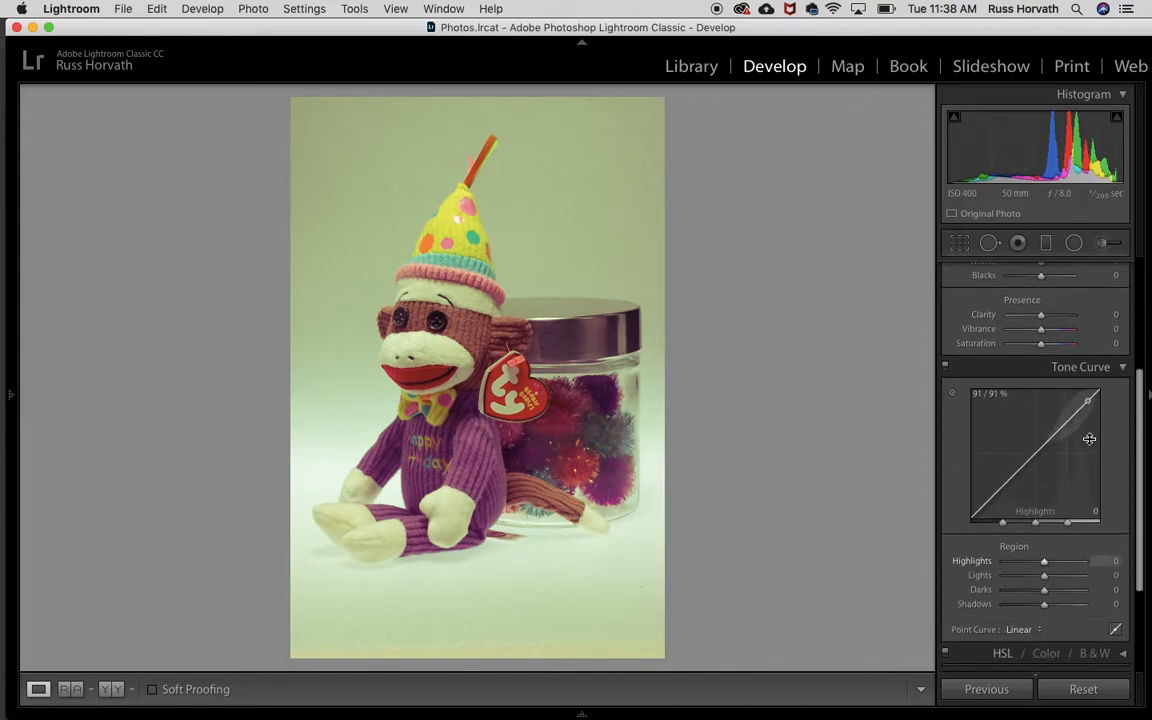
left_click_drag(1044, 573, 1055, 602)
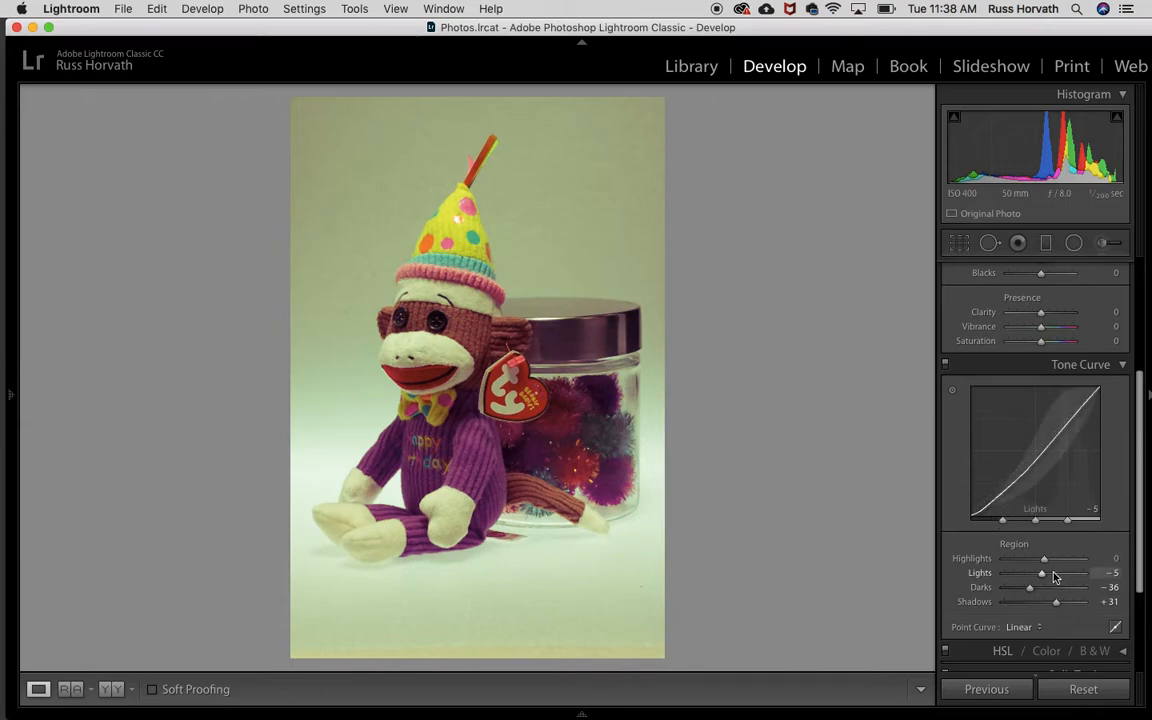
left_click(1123, 366)
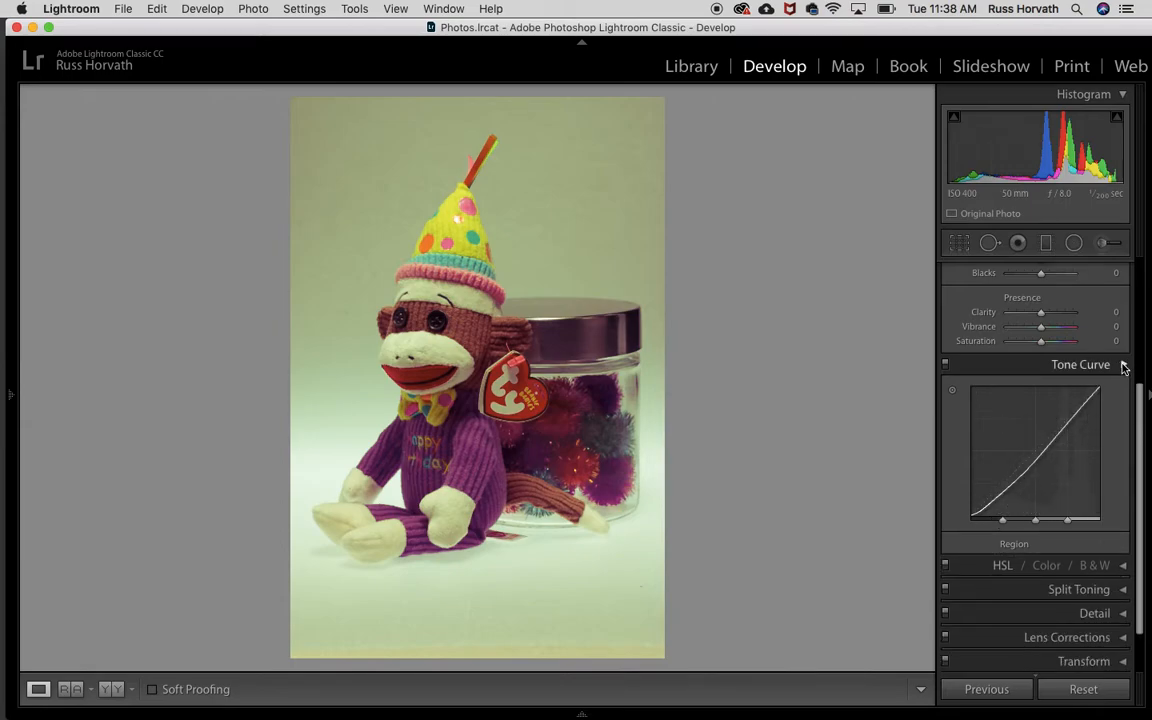
- Try the black and white treatment, set the exposure to +0.30 and restore the color treatment
scroll(1143, 308, "up", 3)
scroll(1143, 308, "up", 1)
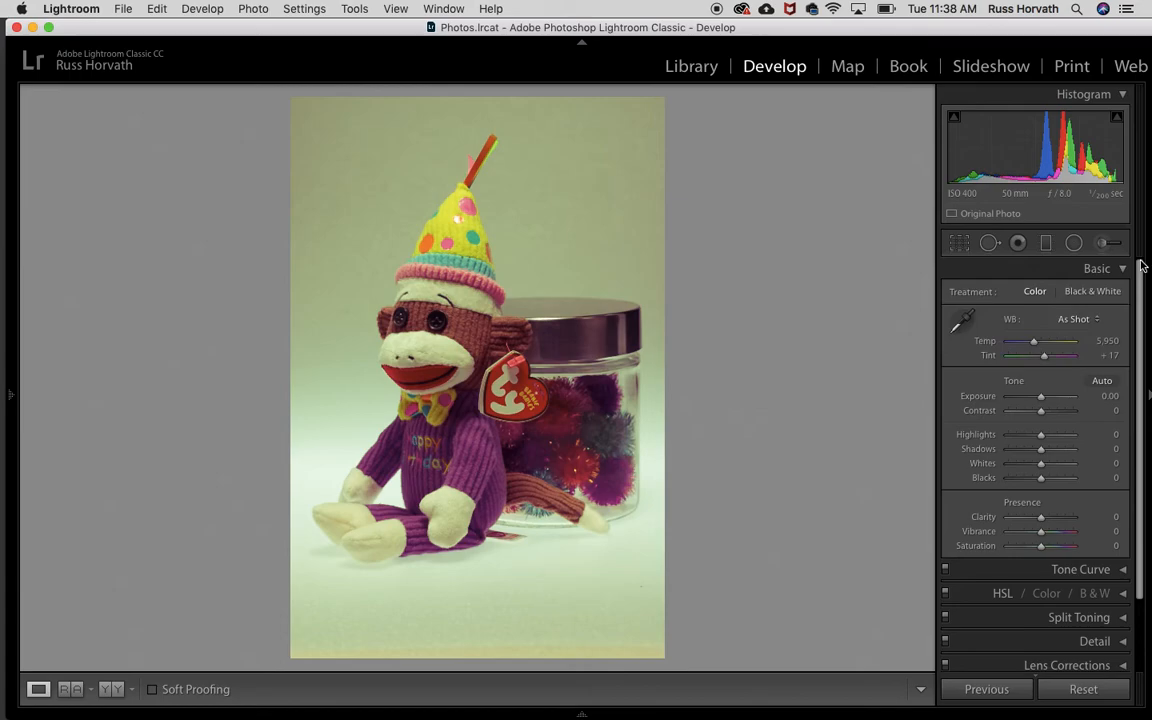
left_click(1093, 292)
mouse_move(1042, 404)
left_mouse_down()
mouse_move(1062, 399)
mouse_move(1030, 400)
mouse_move(1043, 400)
left_mouse_up()
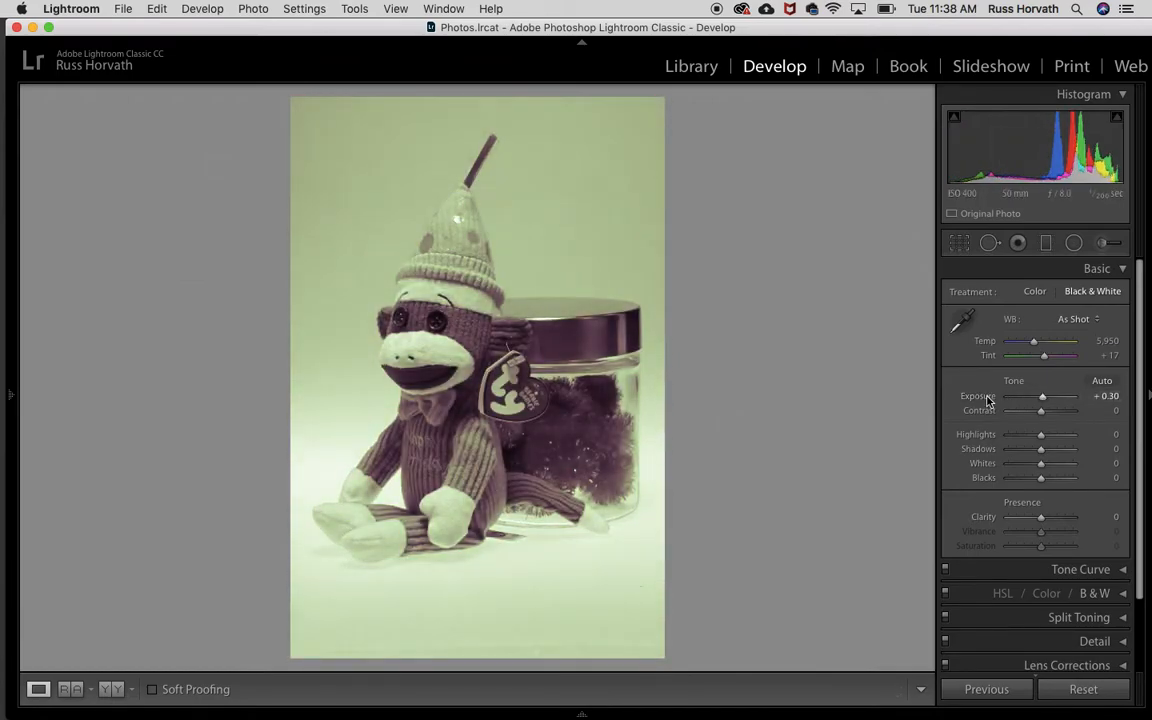
left_click(1034, 291)
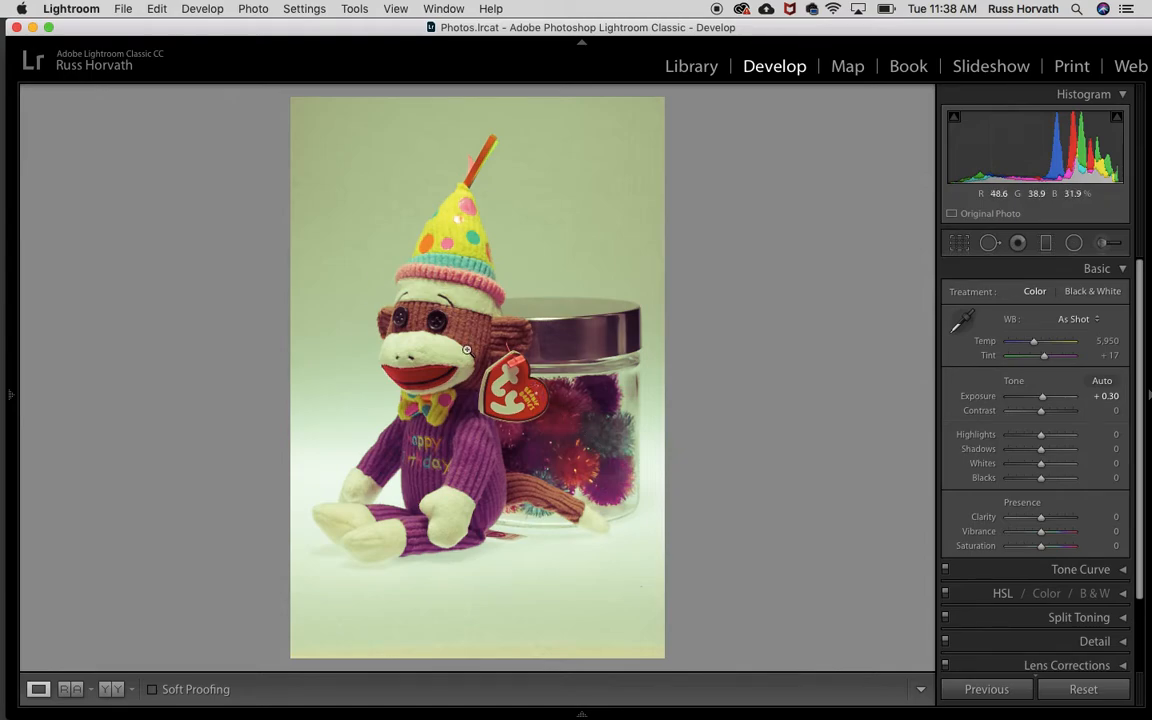
- Activate the Adjustment Brush and collapse the Basic settings beneath its options
left_click(1104, 247)
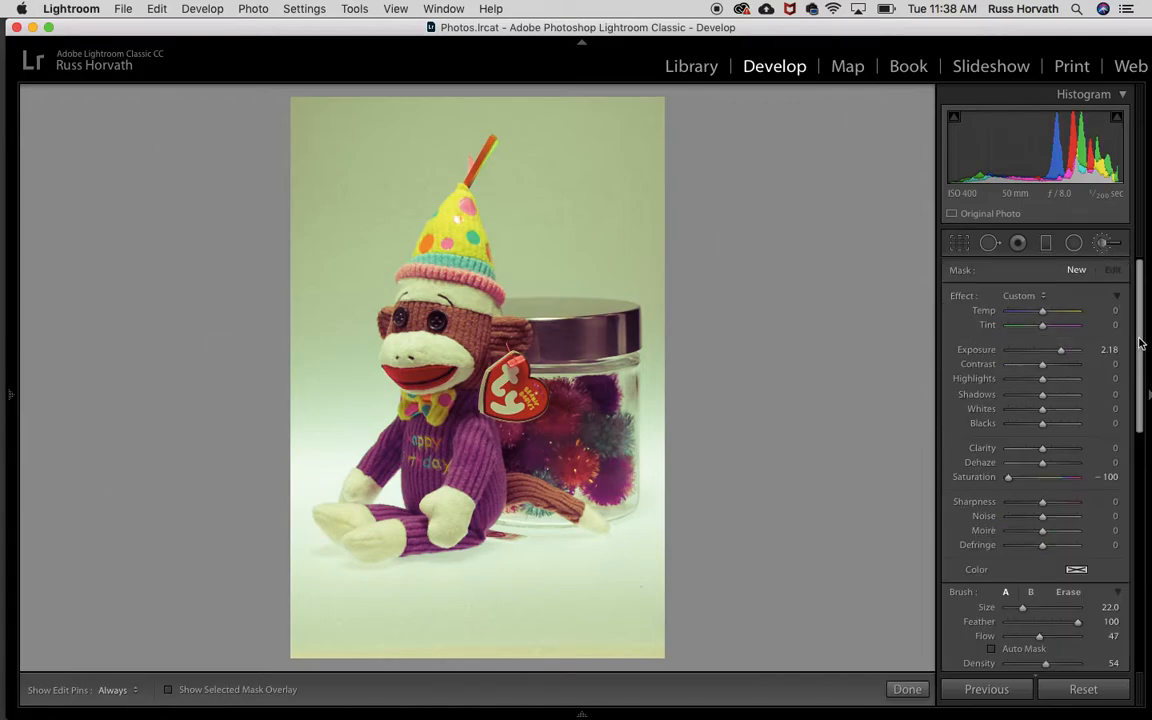
left_click_drag(1143, 343, 1133, 487)
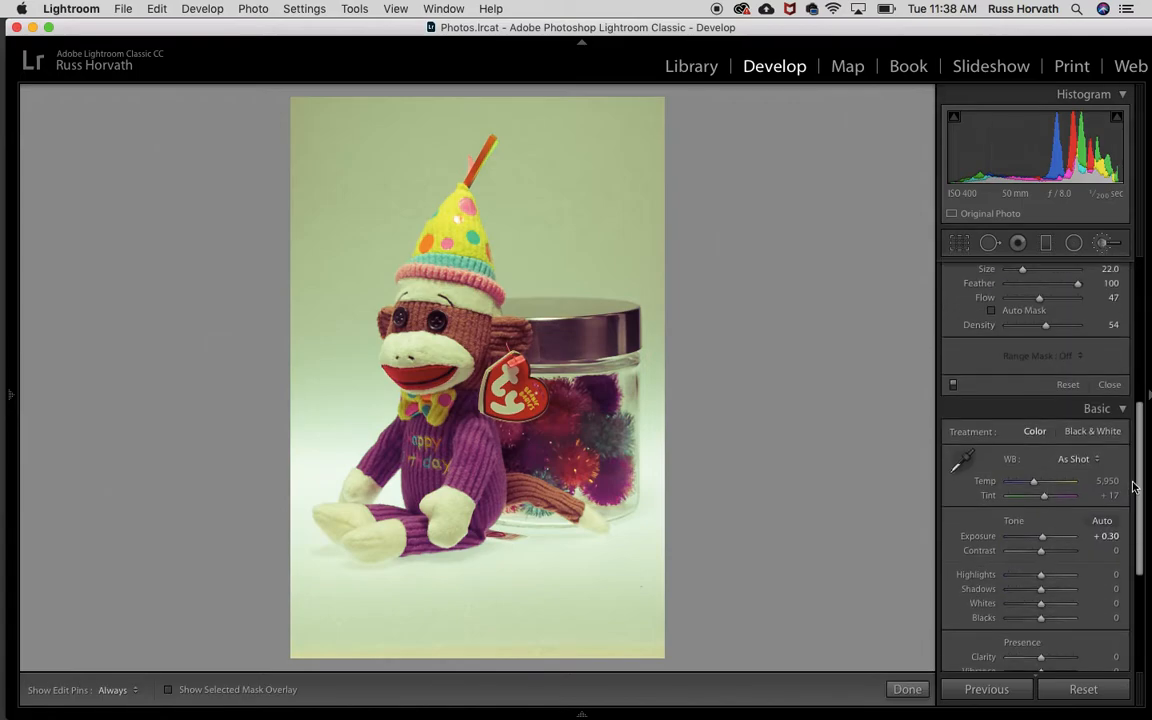
left_click(1125, 408)
left_click_drag(1143, 475, 1134, 338)
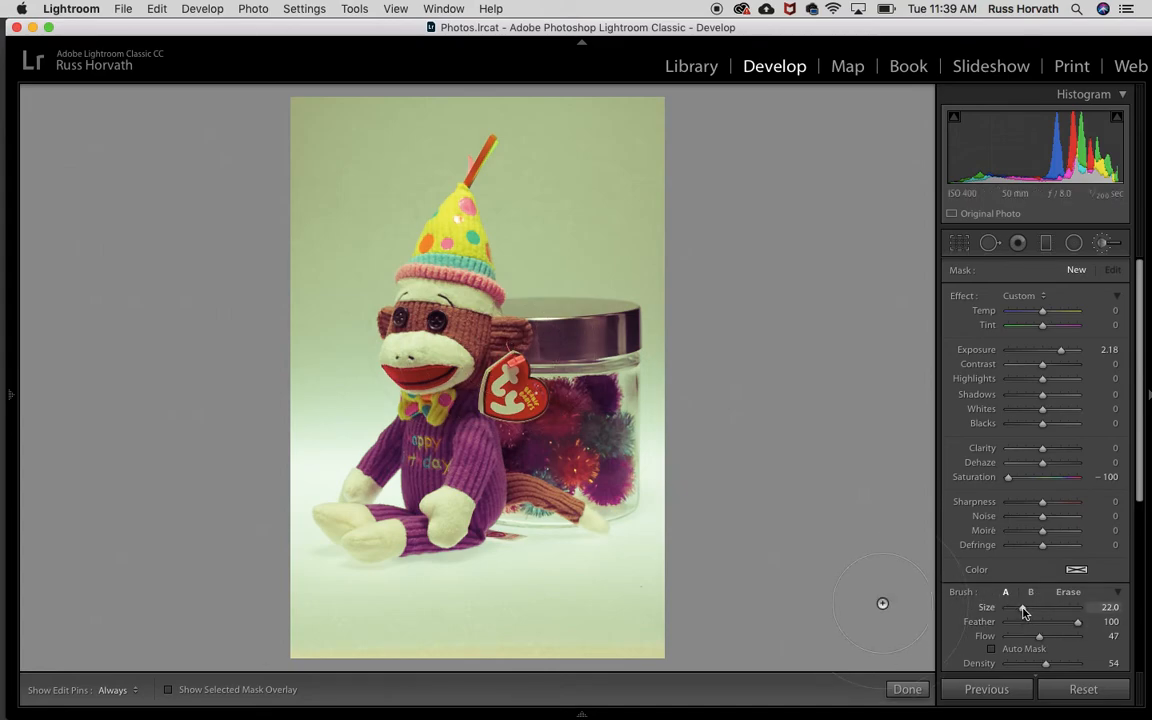
- Set the Adjustment Brush to size 28.6, feather 100 and flow 23, and raise its exposure to 4.00
left_click_drag(1025, 612, 1029, 610)
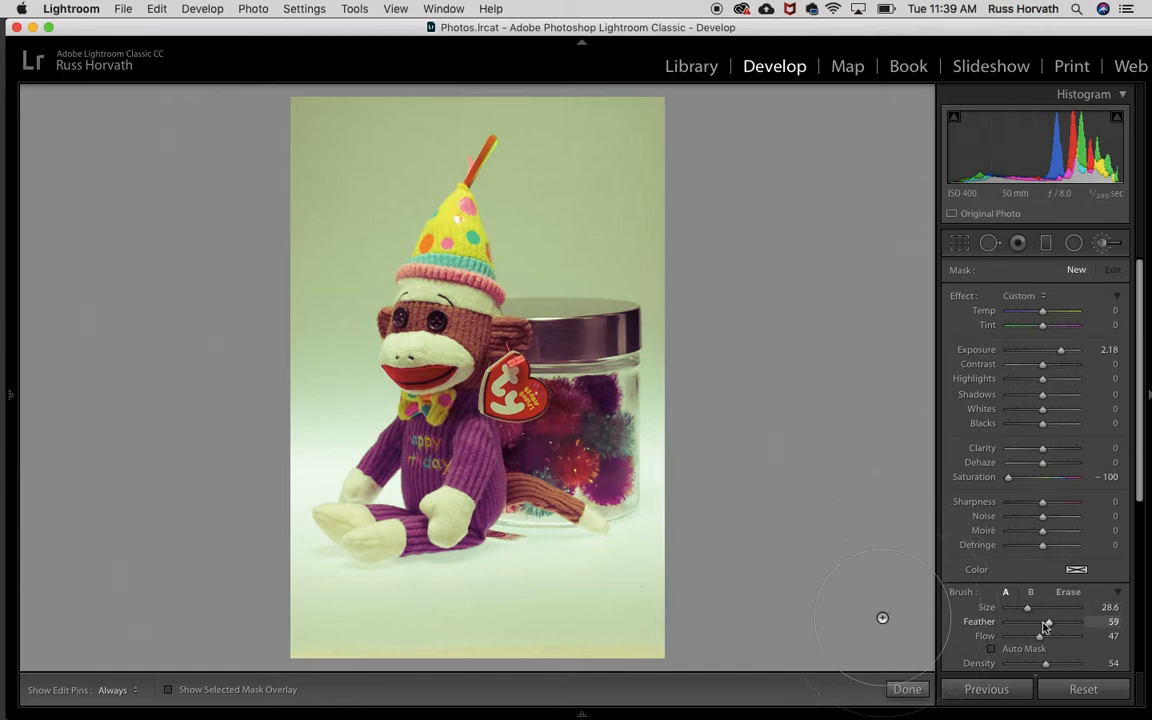
left_click_drag(1030, 624, 1034, 622)
left_click_drag(1045, 621, 1068, 617)
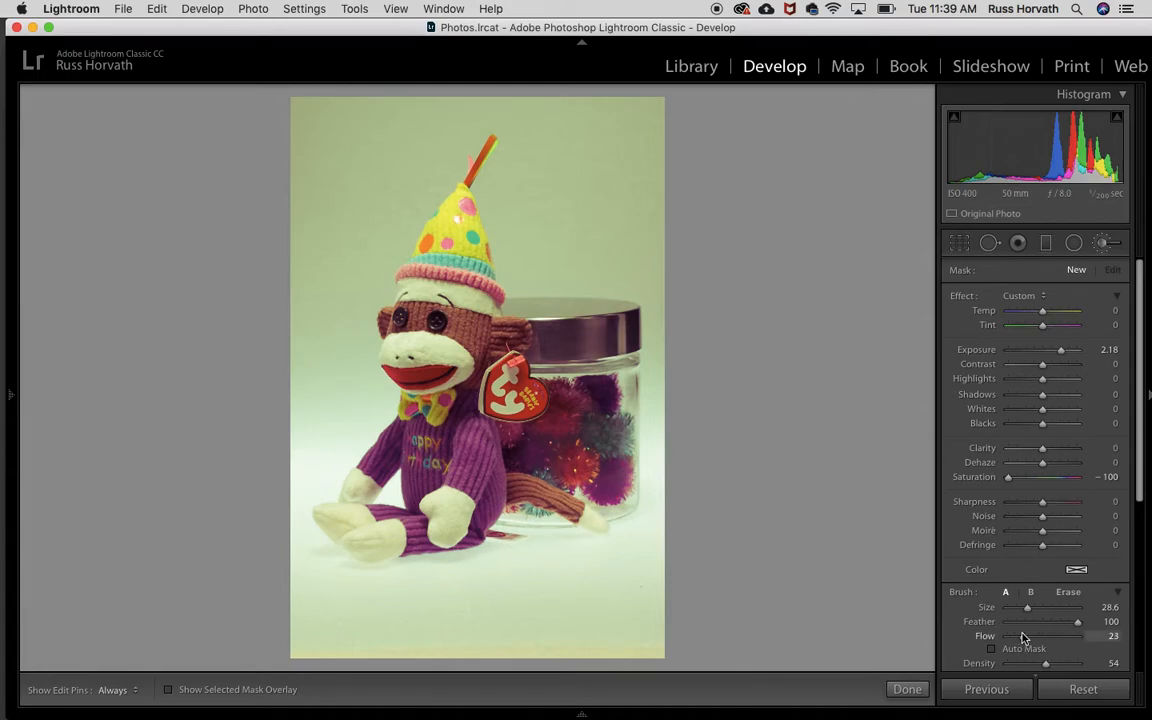
scroll(990, 607, "down", 4)
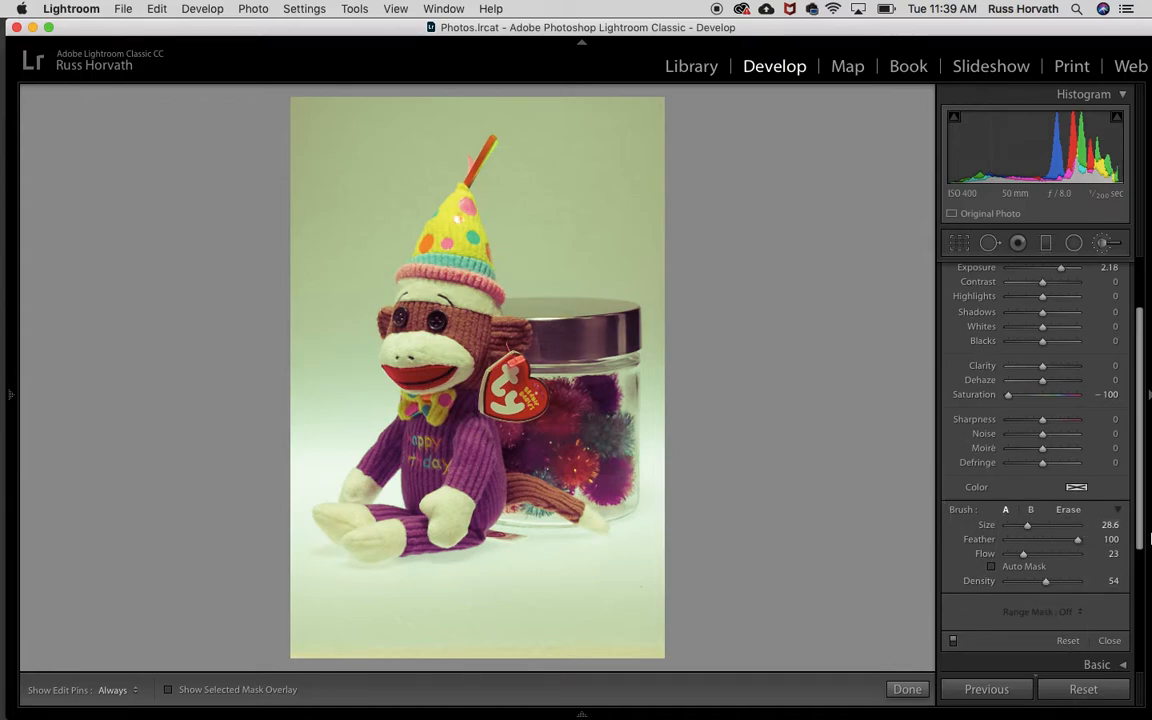
scroll(1133, 447, "up", 3)
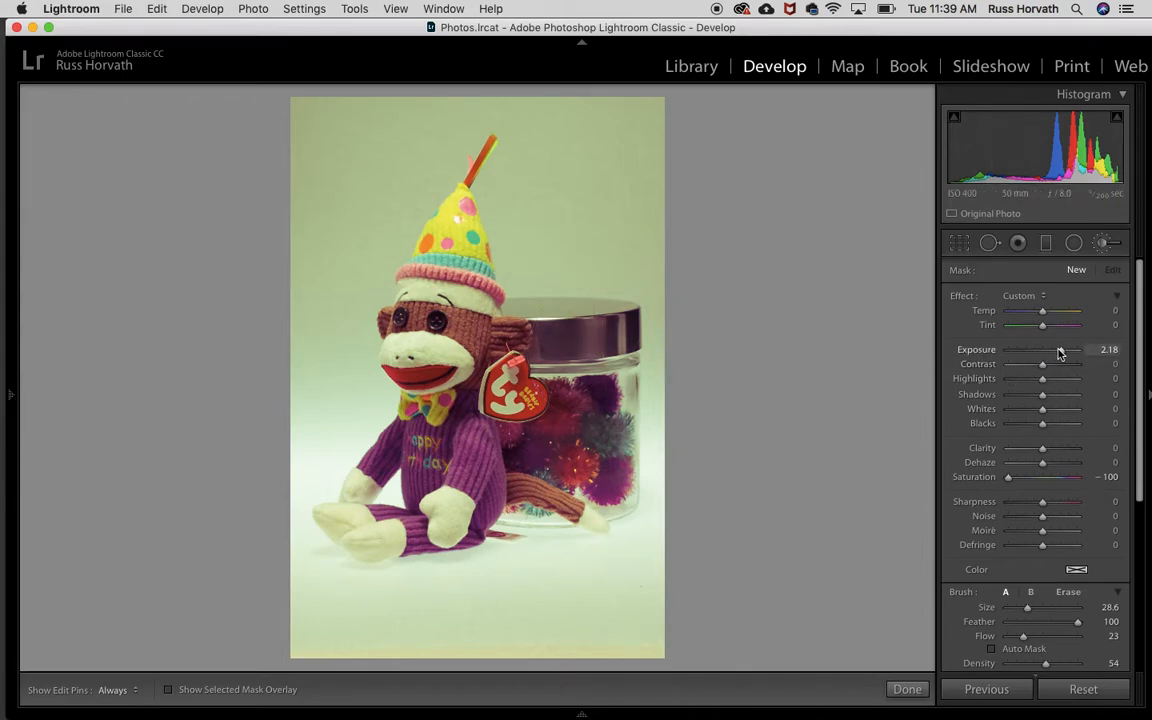
left_click_drag(1074, 354, 1085, 352)
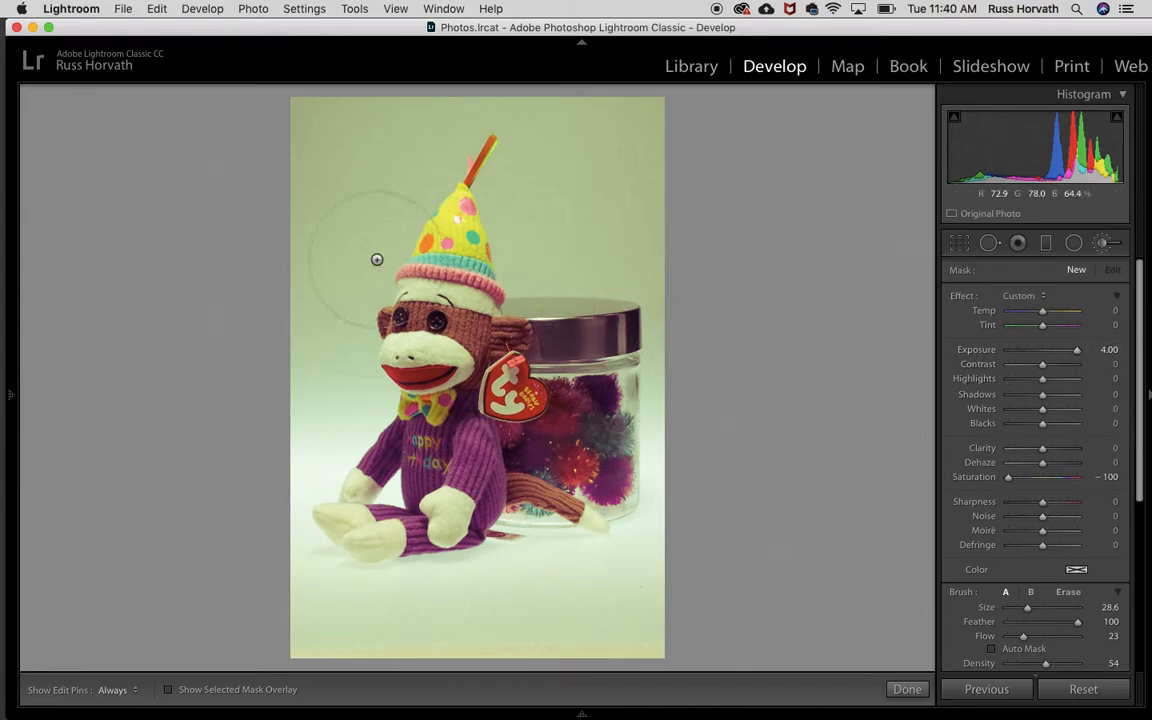
- Paint the brightening, desaturating brush mask over the monkey's face and body and the backdrop beside its hat
key("h")
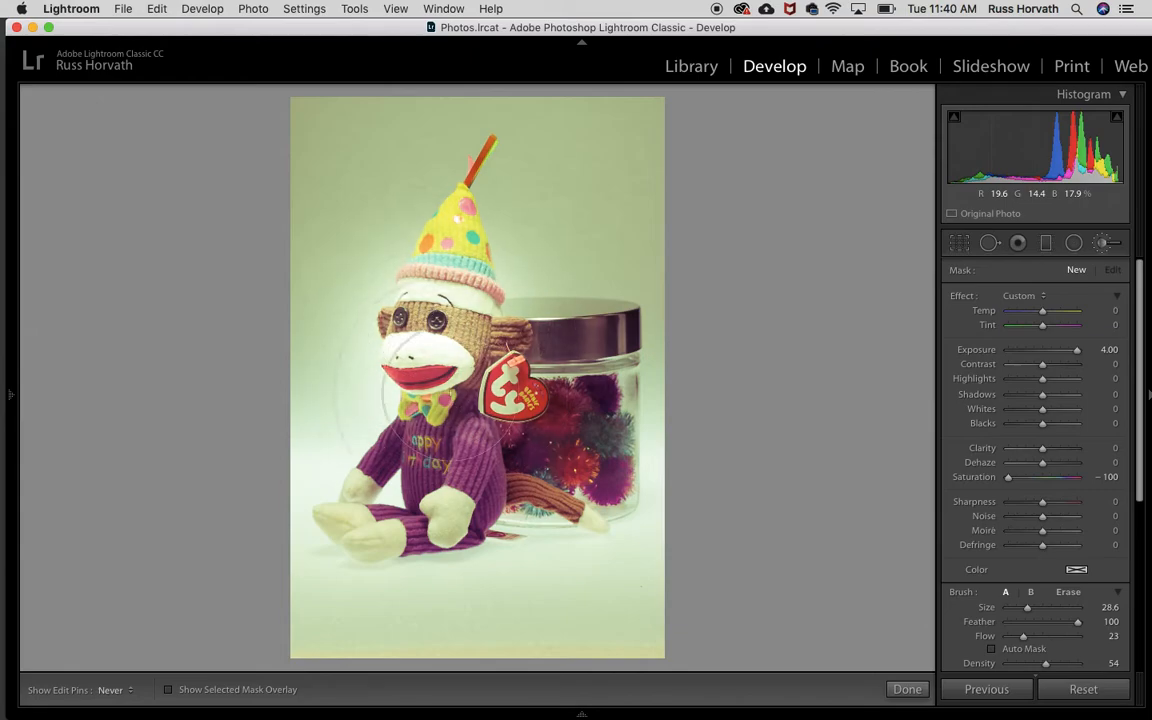
key("h")
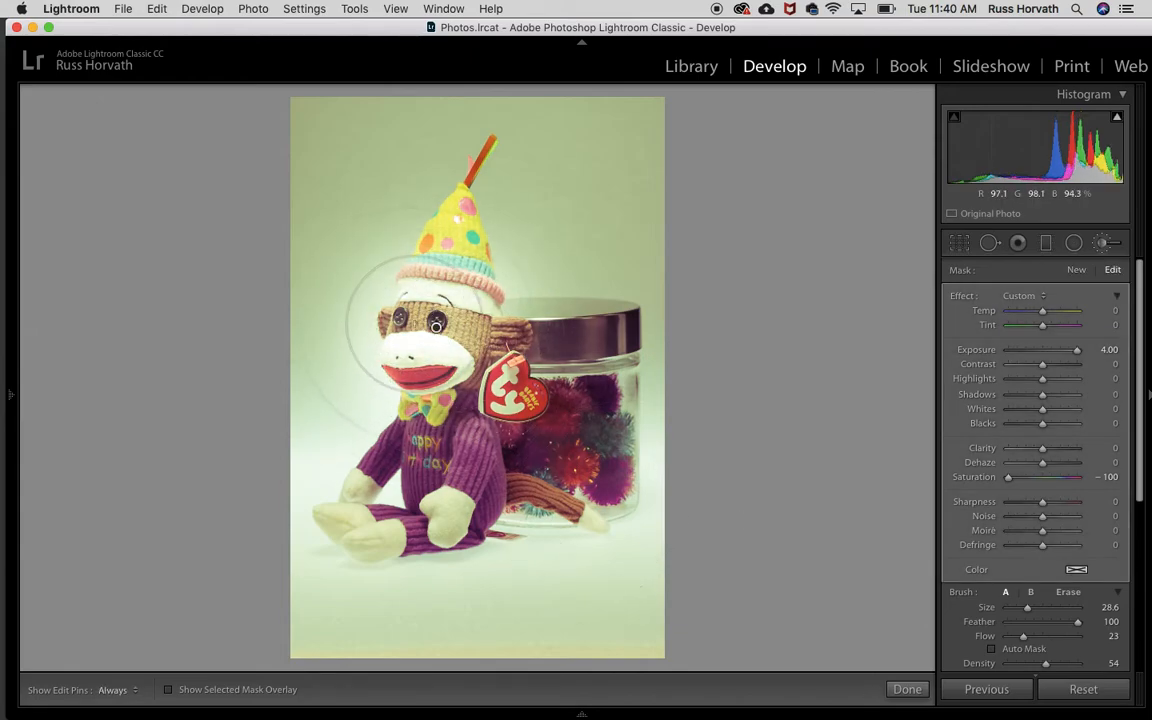
mouse_move(436, 325)
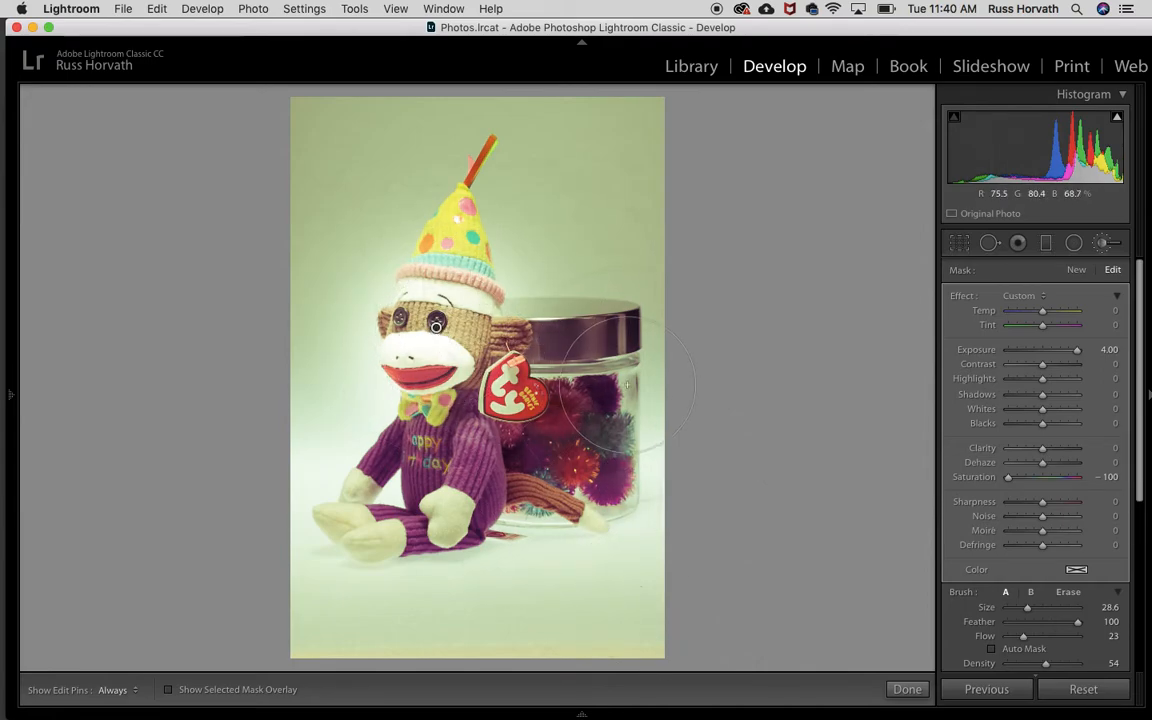
key("h")
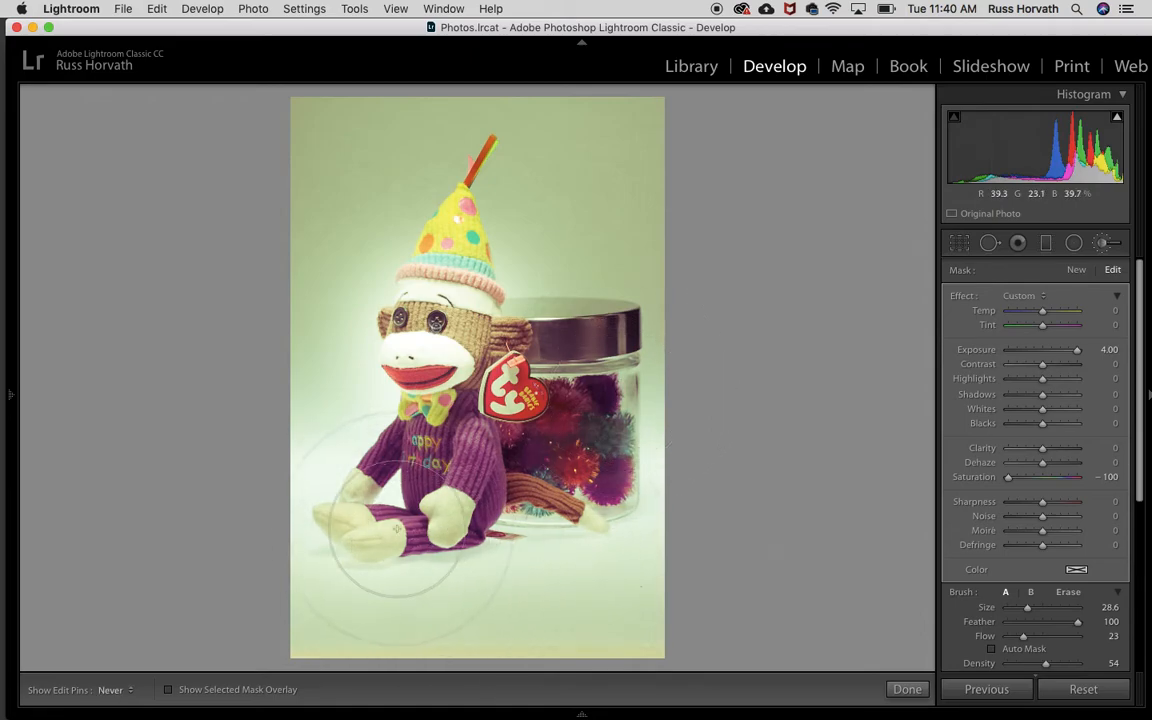
key("h")
key("h")
mouse_move(346, 118)
left_mouse_down()
mouse_move(289, 173)
mouse_move(292, 157)
mouse_move(336, 139)
mouse_move(314, 143)
mouse_move(334, 101)
mouse_move(318, 161)
mouse_move(330, 183)
mouse_move(370, 181)
mouse_move(419, 147)
mouse_move(346, 166)
left_mouse_up()
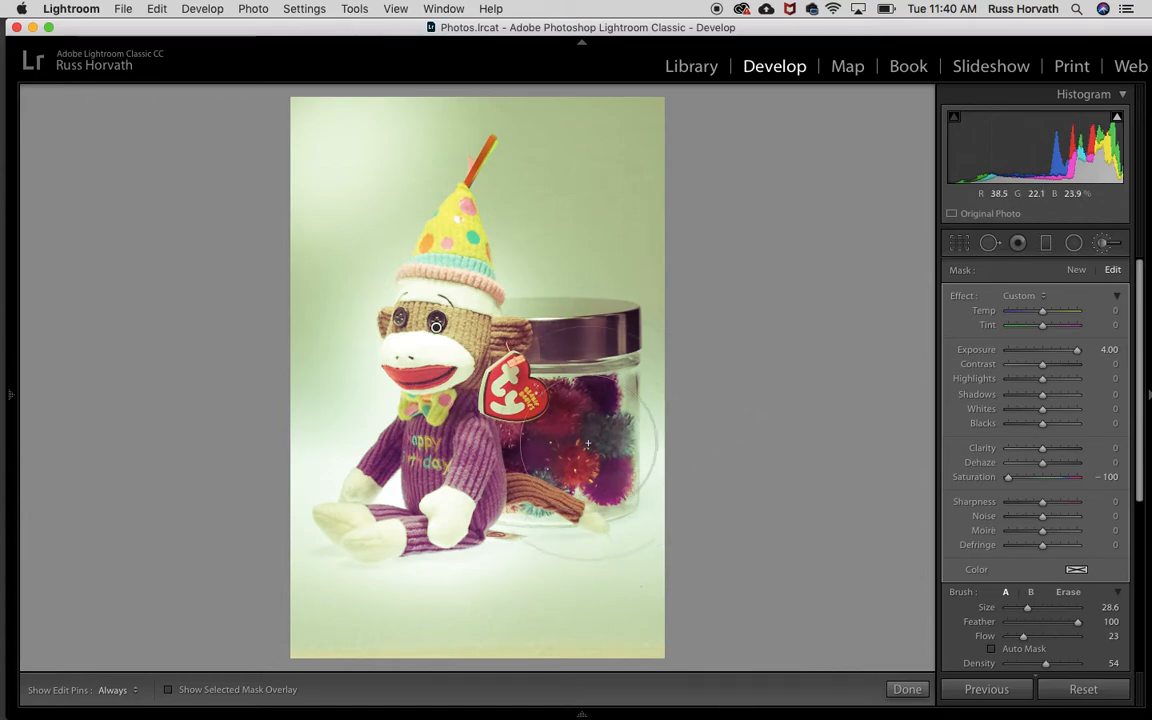
- Create a separate brush mask over the pom-poms in the jar with saturation 100 and exposure -4.00
left_click(1076, 271)
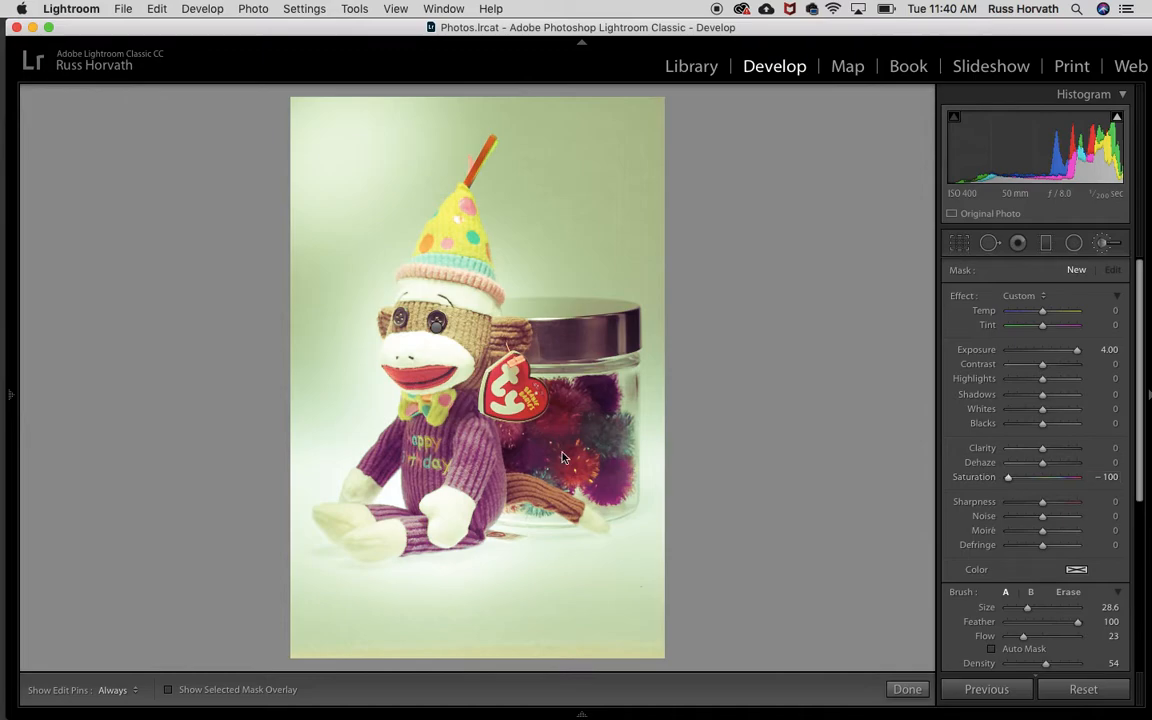
key("h")
mouse_move(582, 407)
left_mouse_down()
mouse_move(528, 411)
mouse_move(586, 438)
left_mouse_up()
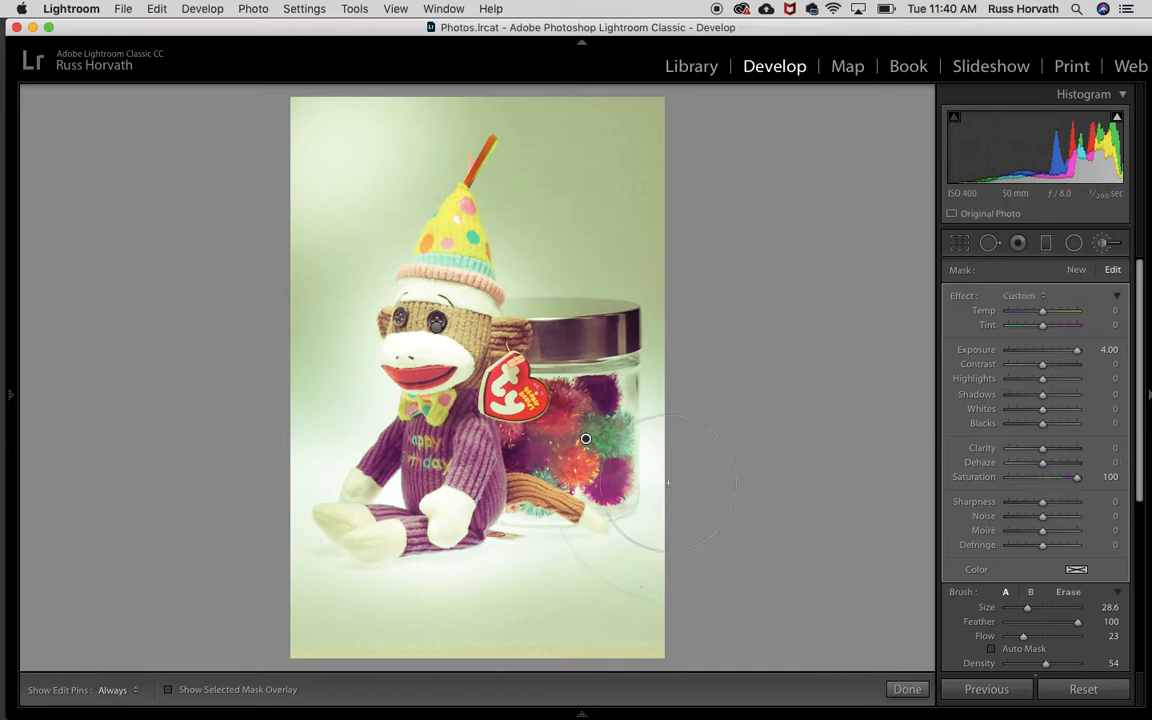
left_click_drag(1077, 352, 995, 358)
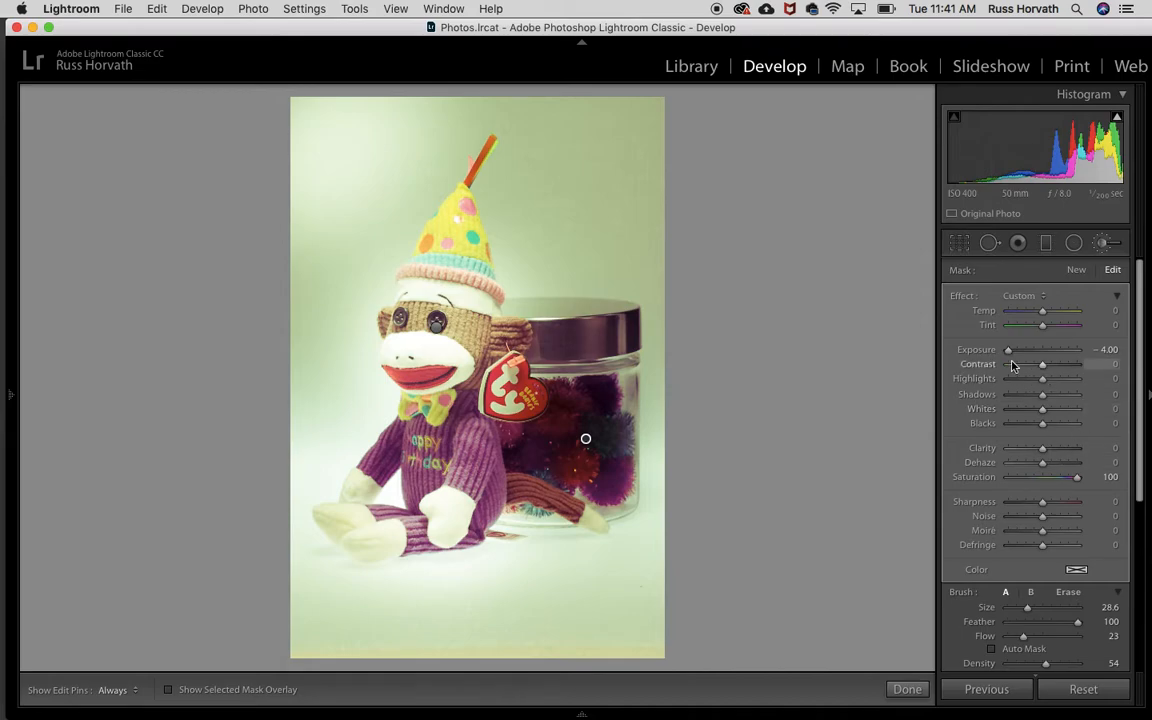
left_click_drag(1008, 352, 985, 357)
left_click_drag(1045, 480, 1041, 480)
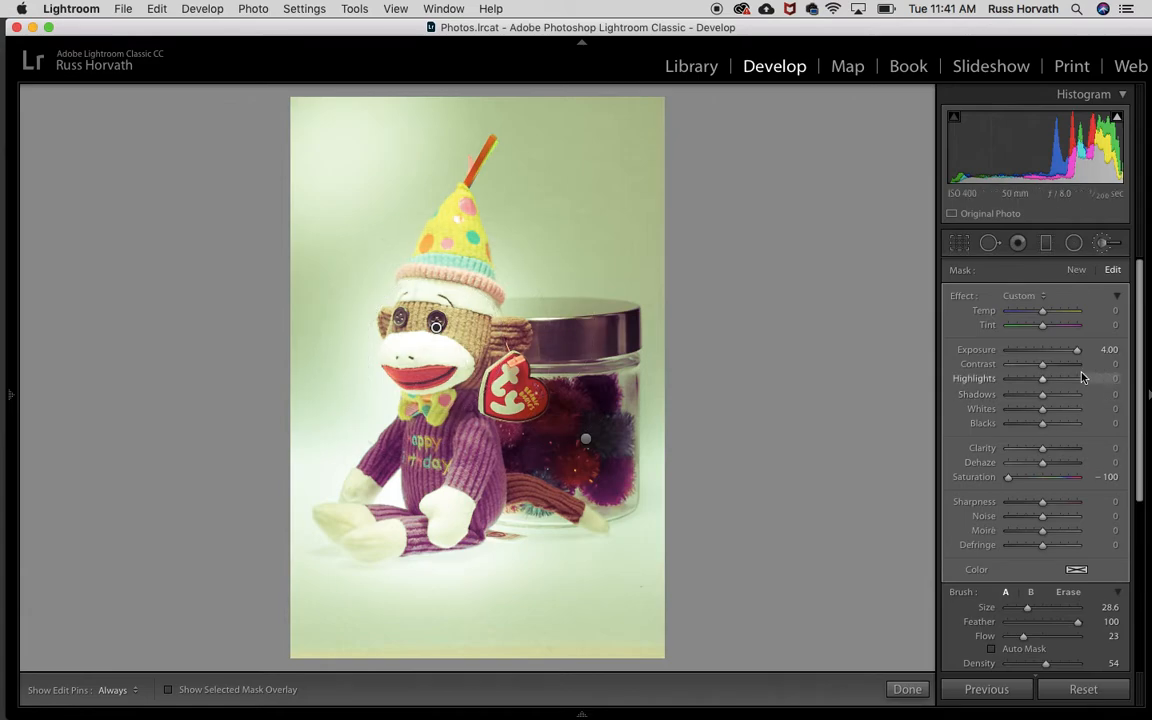
- Set the monkey mask's contrast and whites to 100 and shadows to -100, and reposition the jar mask's pin within the pom-poms
left_click_drag(1037, 361, 1113, 393)
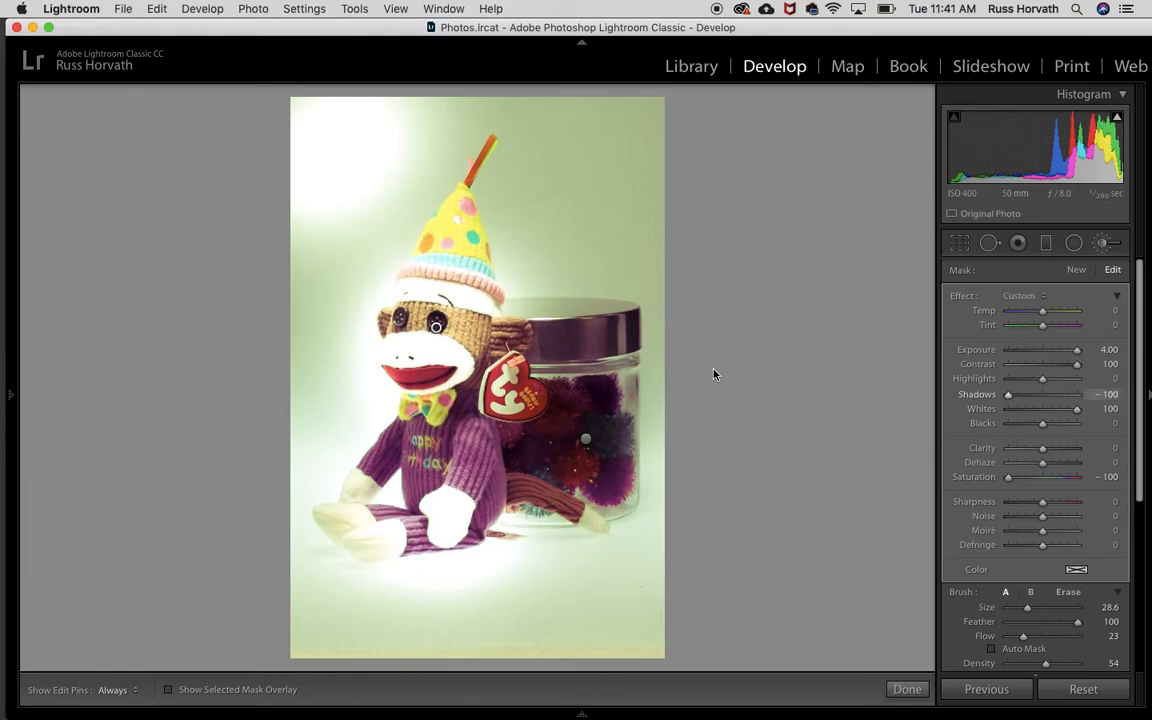
left_click(586, 439)
mouse_move(586, 441)
left_mouse_down()
mouse_move(576, 465)
mouse_move(474, 556)
mouse_move(345, 505)
mouse_move(425, 380)
mouse_move(575, 440)
mouse_move(568, 471)
mouse_move(565, 455)
left_mouse_up()
- Paint a new brightening mask over the backdrop above the jar and delete that mask
left_click(1076, 270)
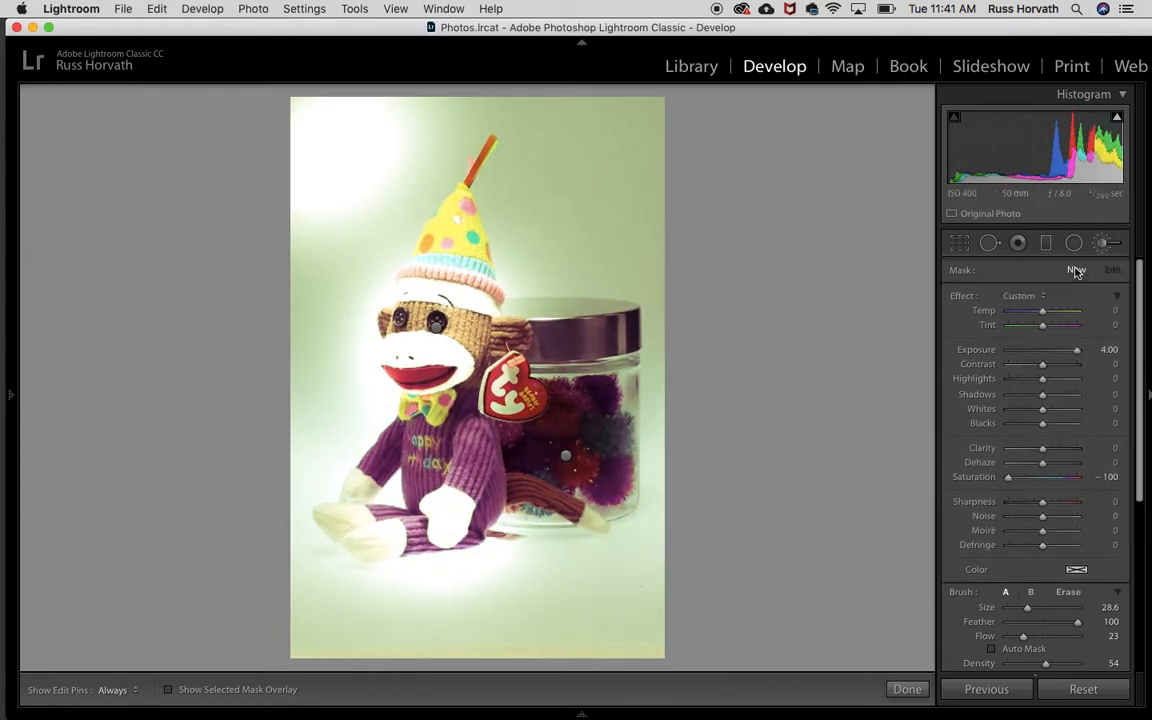
key("h")
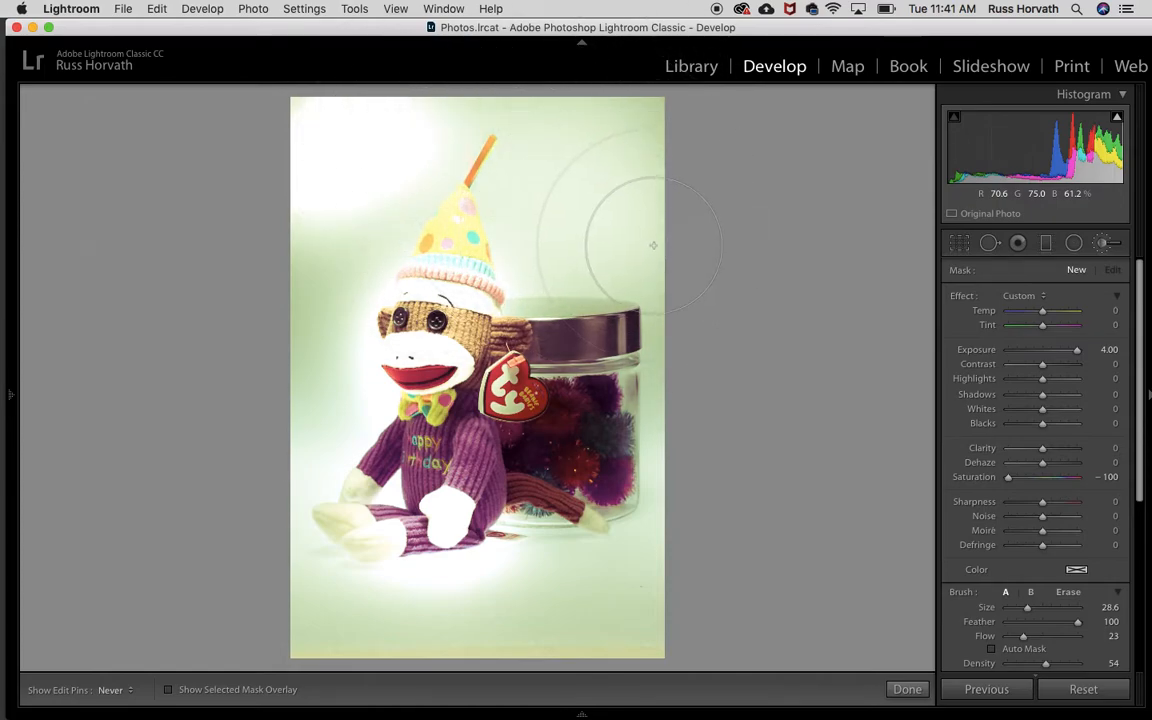
left_click(599, 172)
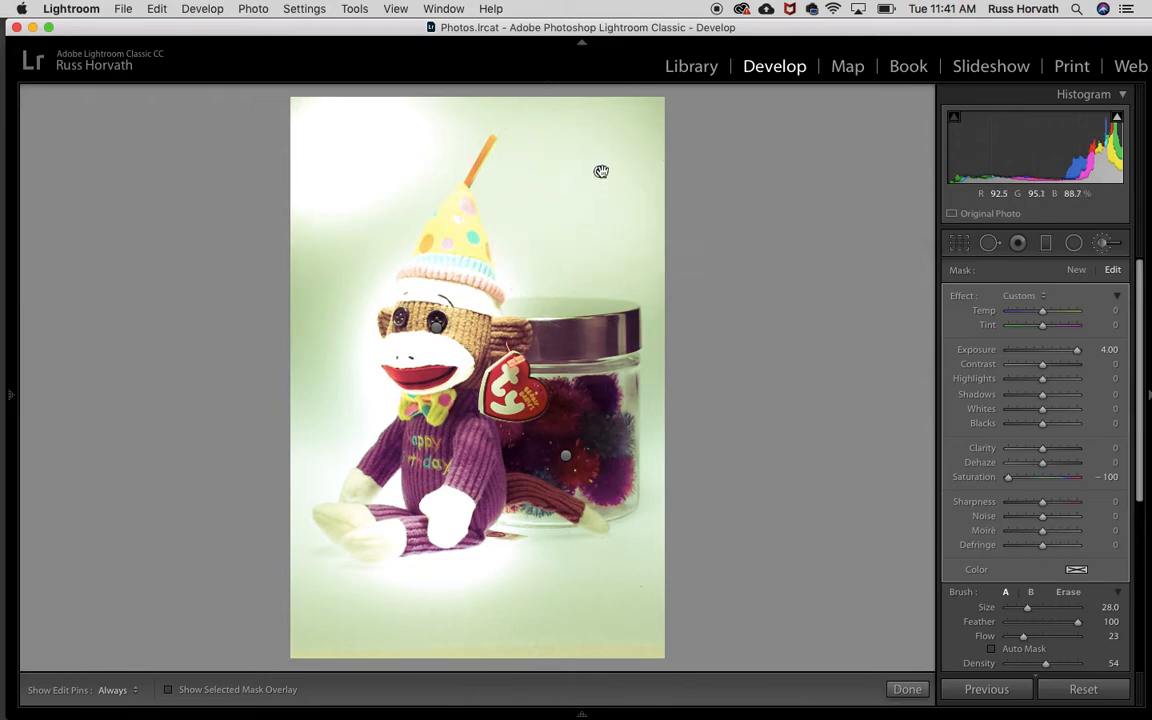
key("Delete")
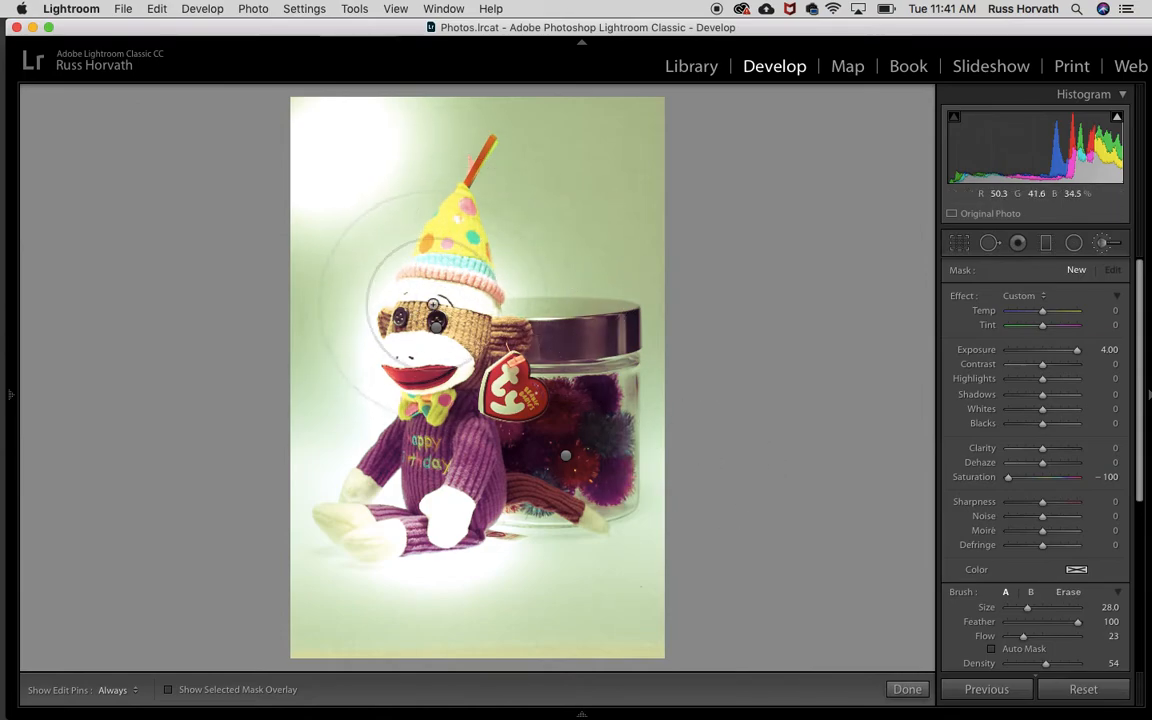
- Reselect the monkey's mask and extend its brightening over the party hat
left_click(437, 326)
key("h")
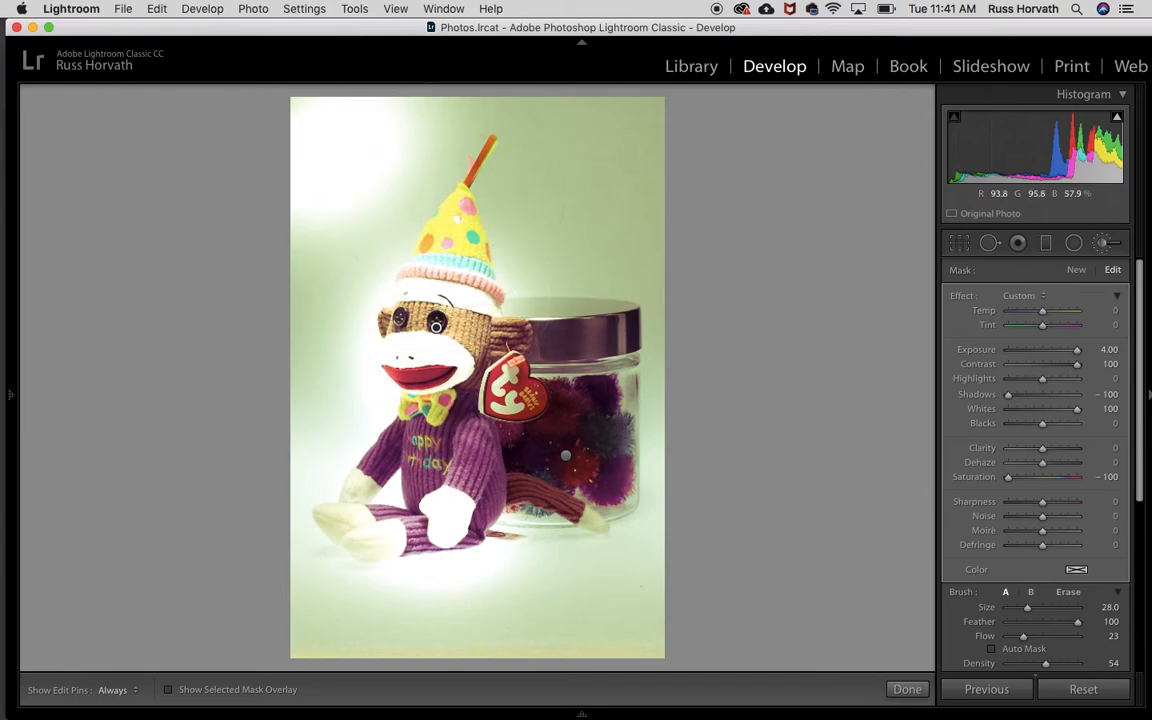
mouse_move(455, 188)
left_mouse_down()
mouse_move(511, 258)
mouse_move(462, 187)
mouse_move(452, 234)
left_mouse_up()
key("h")
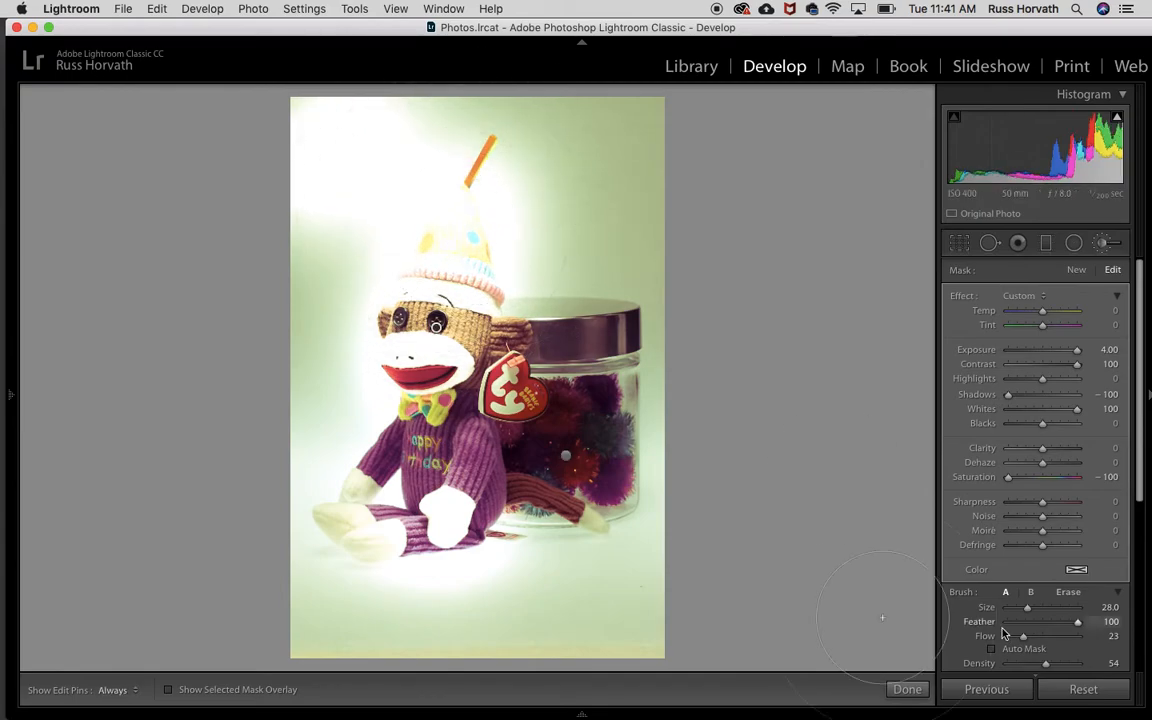
- Switch the brush to Erase mode with size 10.0 and feather 27
left_click(1072, 593)
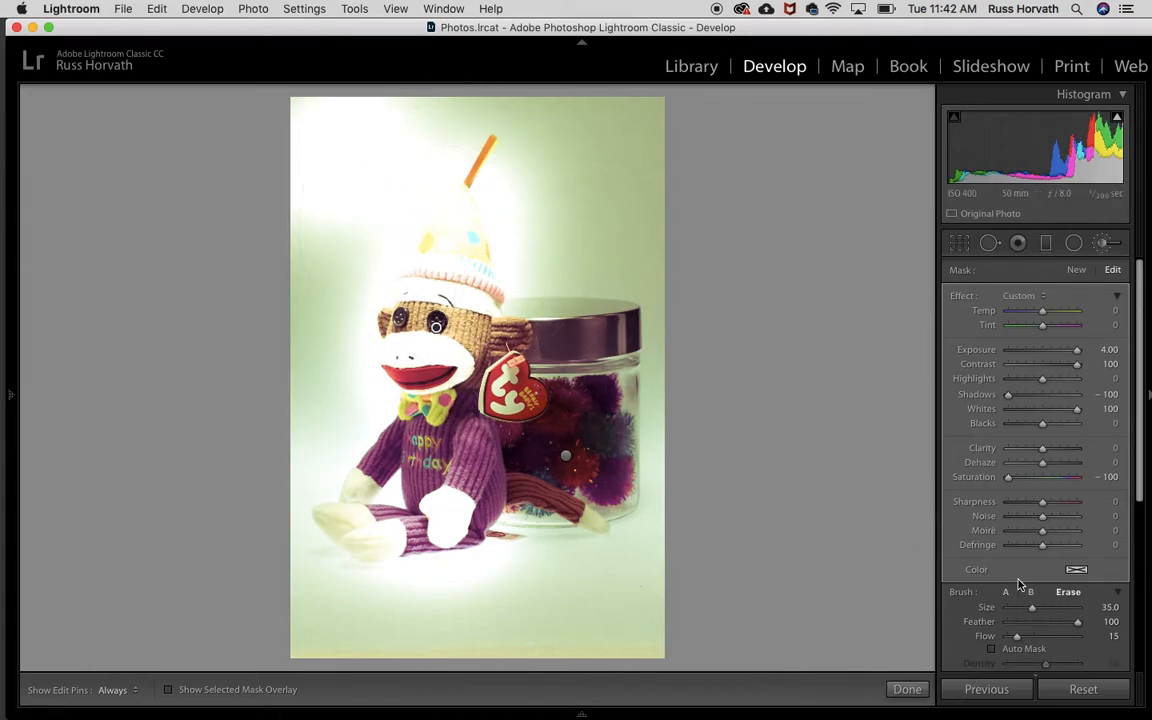
left_click_drag(1033, 609, 1019, 612)
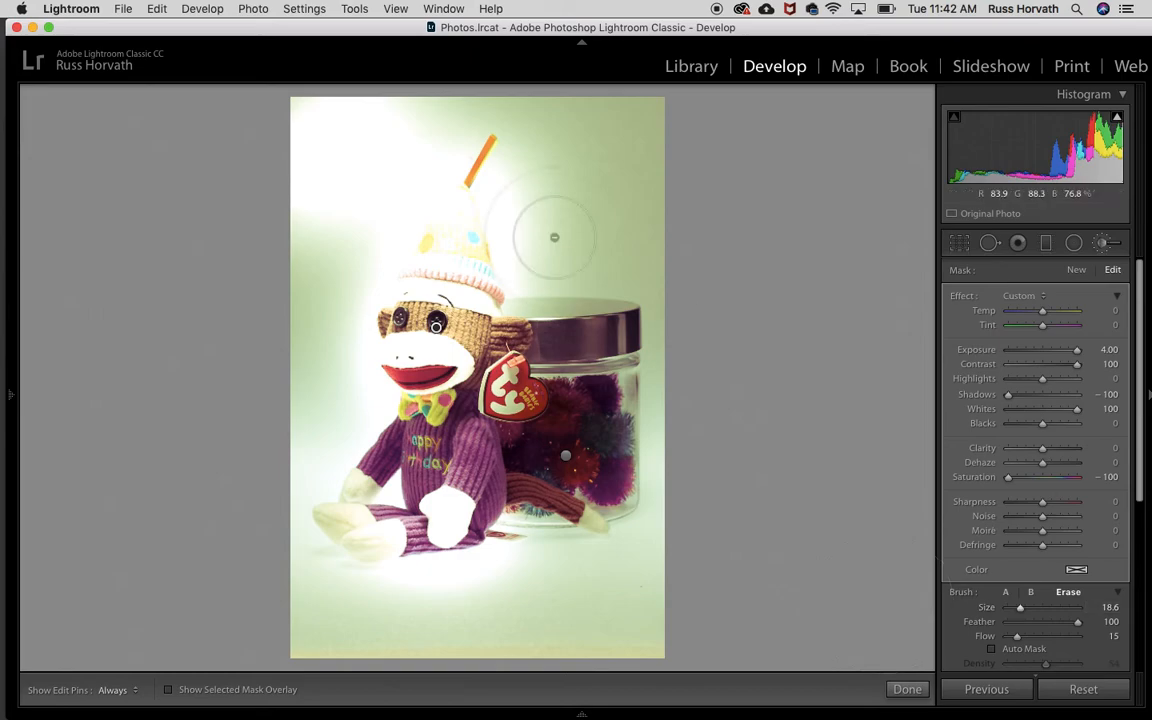
scroll(465, 233, "down", 8)
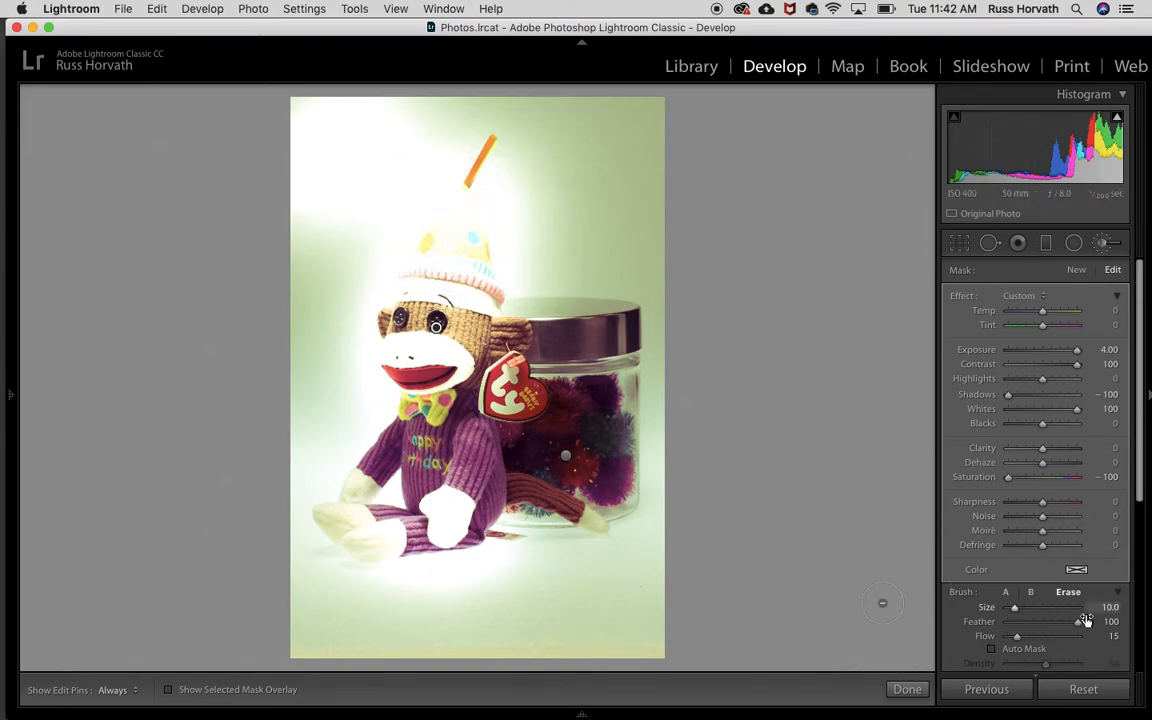
left_click_drag(1027, 626, 1025, 626)
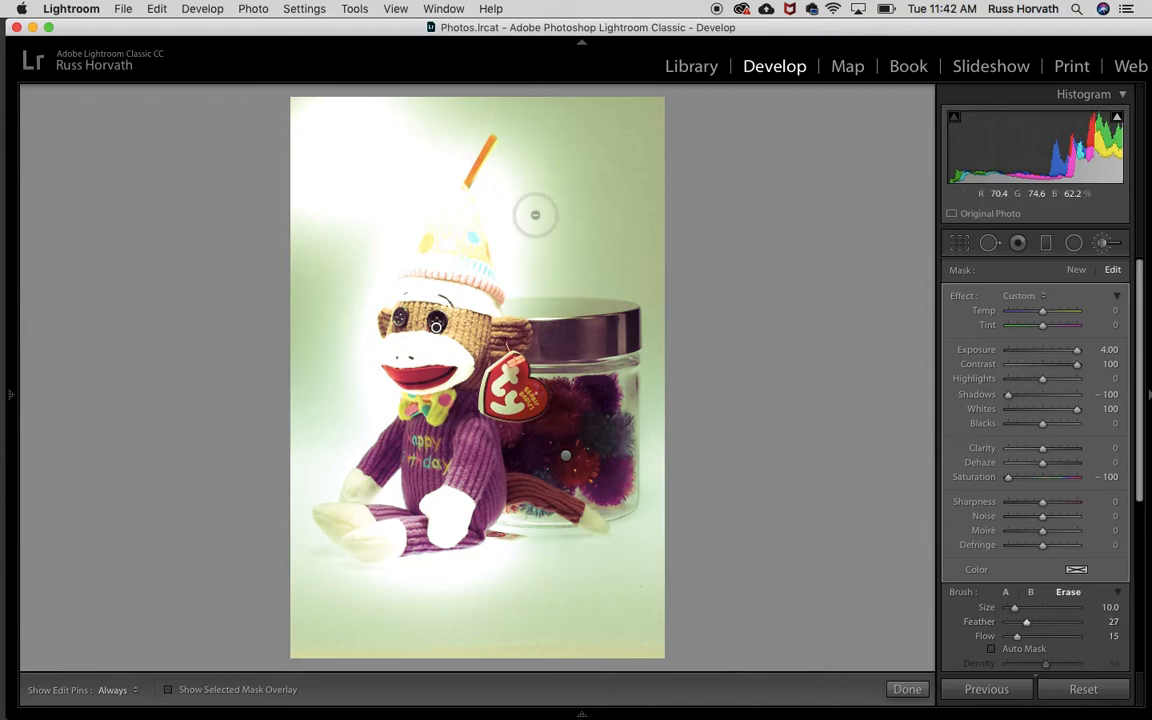
- Erase the monkey mask's brightening from the party hat up close, raising the eraser's flow to 72 and reducing its size
key("z")
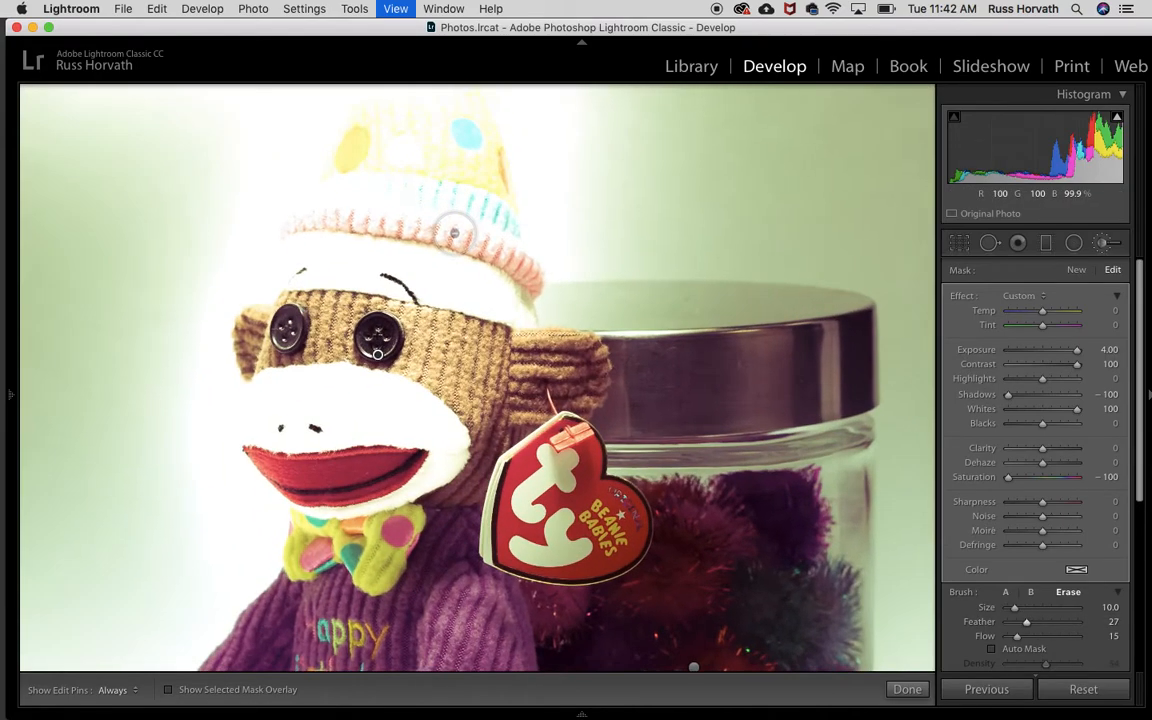
left_click_drag(487, 199, 502, 439)
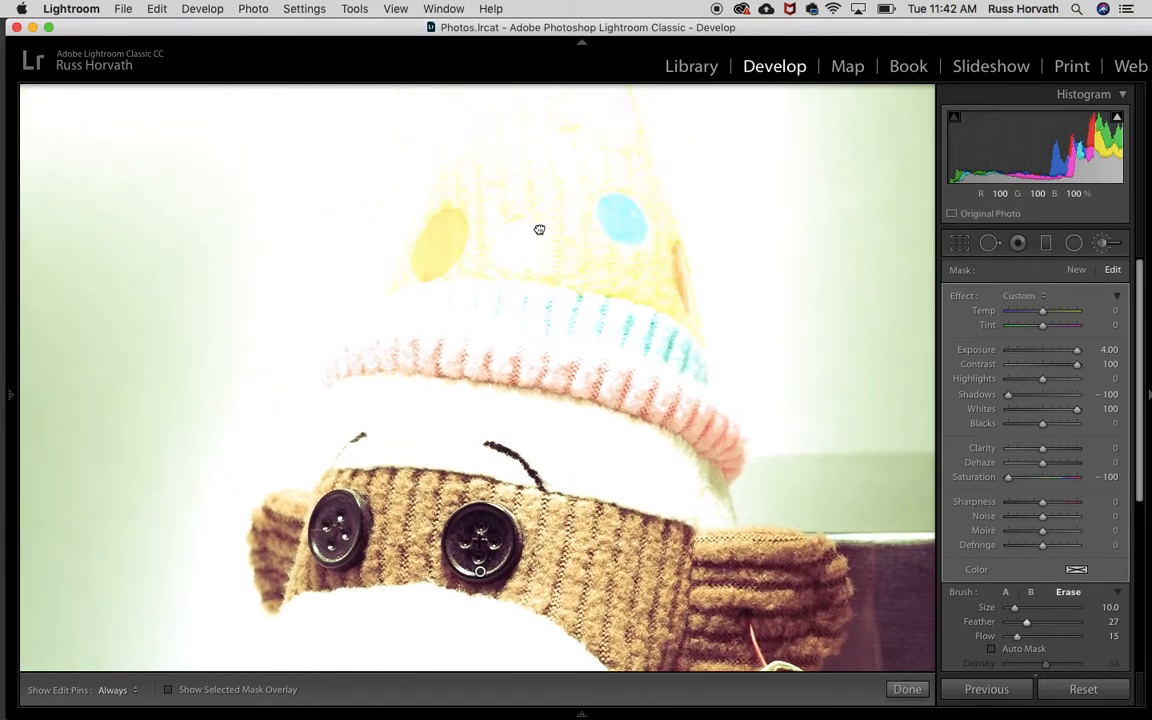
key("h")
left_click_drag(538, 229, 525, 399)
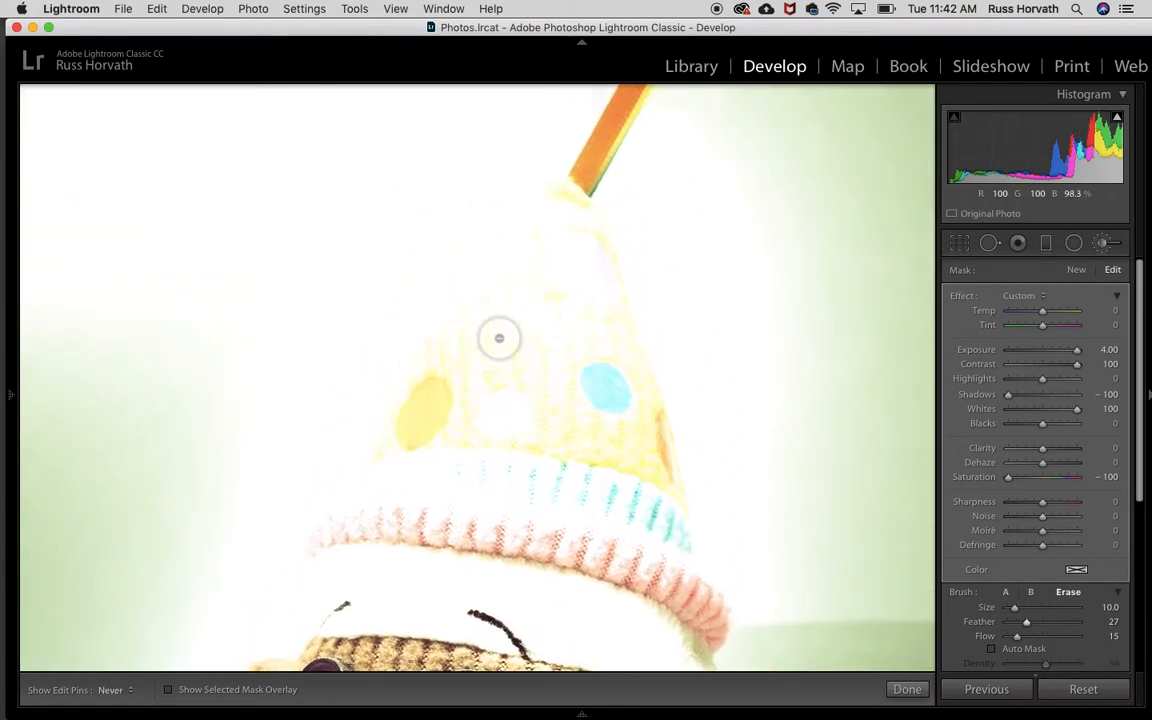
mouse_move(519, 314)
left_mouse_down()
mouse_move(515, 390)
mouse_move(480, 409)
mouse_move(540, 444)
mouse_move(565, 311)
mouse_move(535, 282)
mouse_move(512, 337)
mouse_move(545, 356)
left_mouse_up()
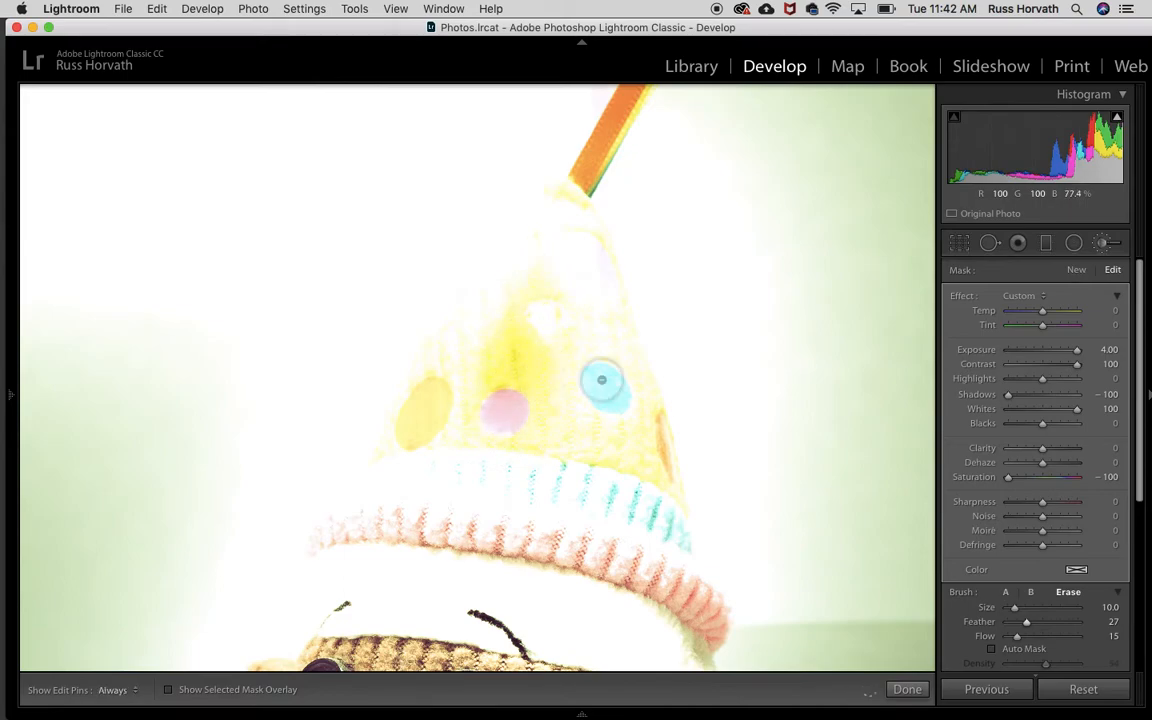
left_click_drag(1058, 640, 1060, 640)
mouse_move(560, 328)
left_mouse_down()
mouse_move(562, 366)
mouse_move(578, 273)
mouse_move(548, 314)
mouse_move(513, 291)
mouse_move(487, 313)
mouse_move(433, 370)
mouse_move(393, 446)
mouse_move(498, 246)
mouse_move(392, 409)
mouse_move(508, 236)
mouse_move(562, 196)
mouse_move(657, 443)
mouse_move(670, 518)
mouse_move(521, 485)
mouse_move(373, 498)
mouse_move(433, 439)
mouse_move(449, 470)
mouse_move(423, 468)
mouse_move(485, 397)
mouse_move(561, 450)
mouse_move(632, 456)
mouse_move(505, 353)
mouse_move(477, 371)
mouse_move(532, 366)
mouse_move(551, 338)
mouse_move(610, 319)
mouse_move(640, 397)
mouse_move(603, 449)
mouse_move(576, 323)
mouse_move(542, 269)
left_mouse_up()
key("bracketleft")
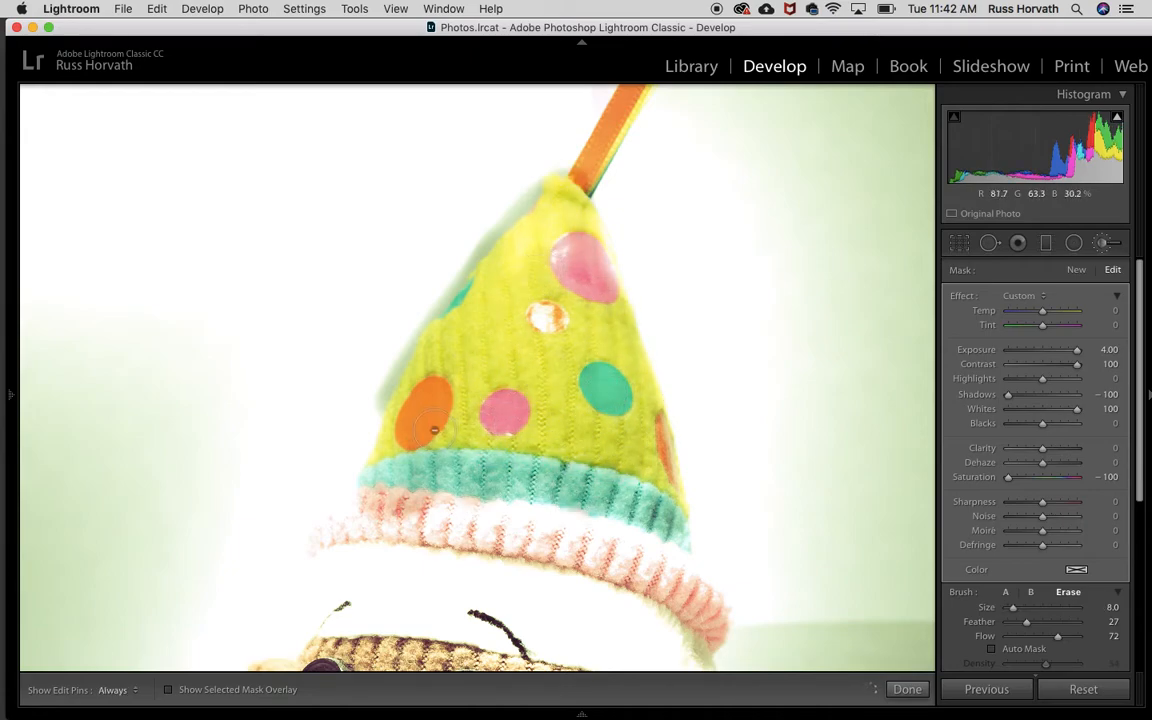
key("z")
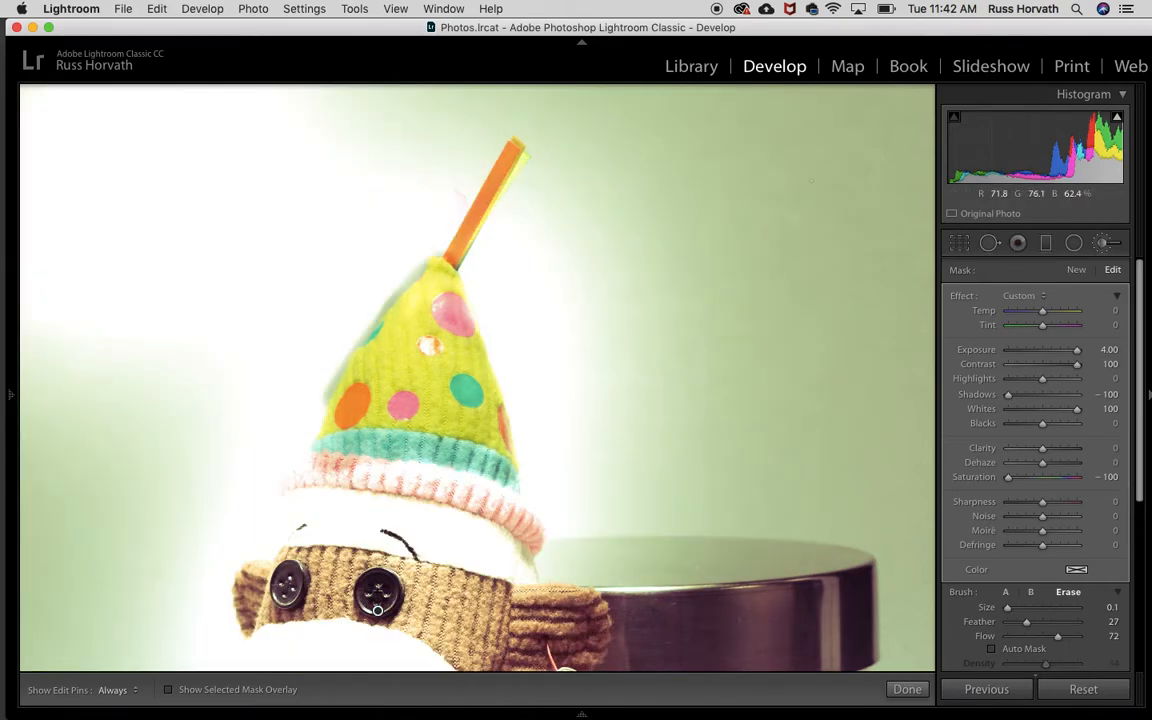
key("z")
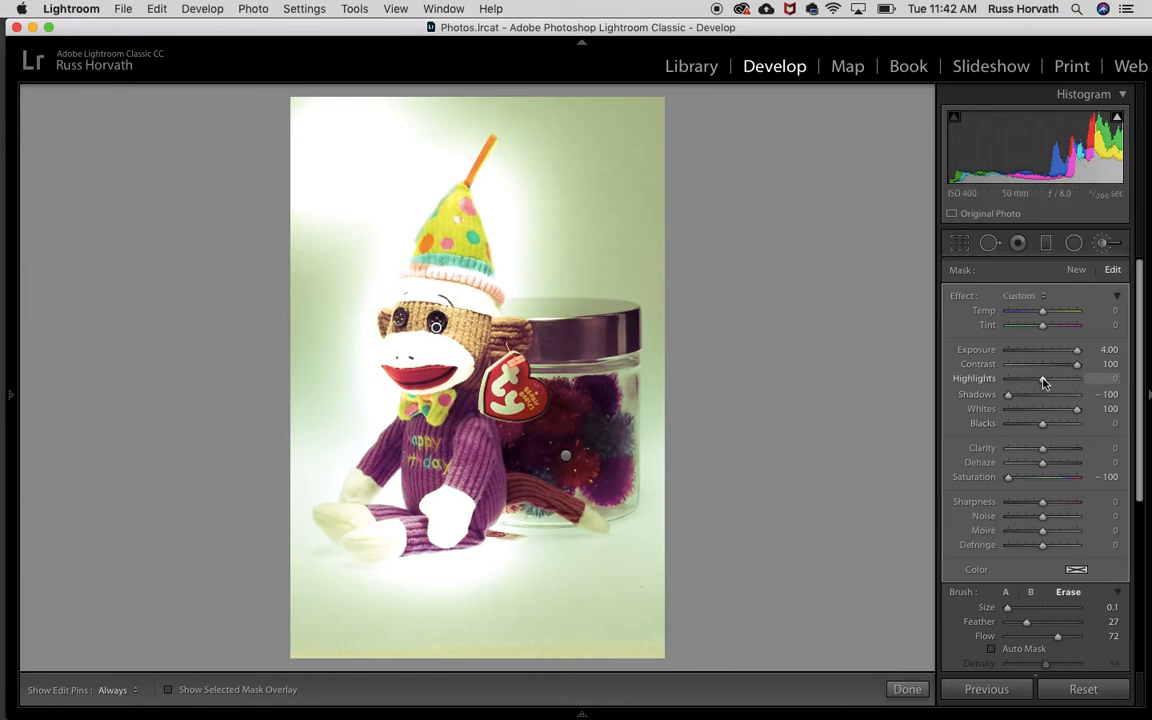
- Set the monkey mask's highlights to 25 and delete both the monkey and jar masks
left_click_drag(1062, 381, 1107, 368)
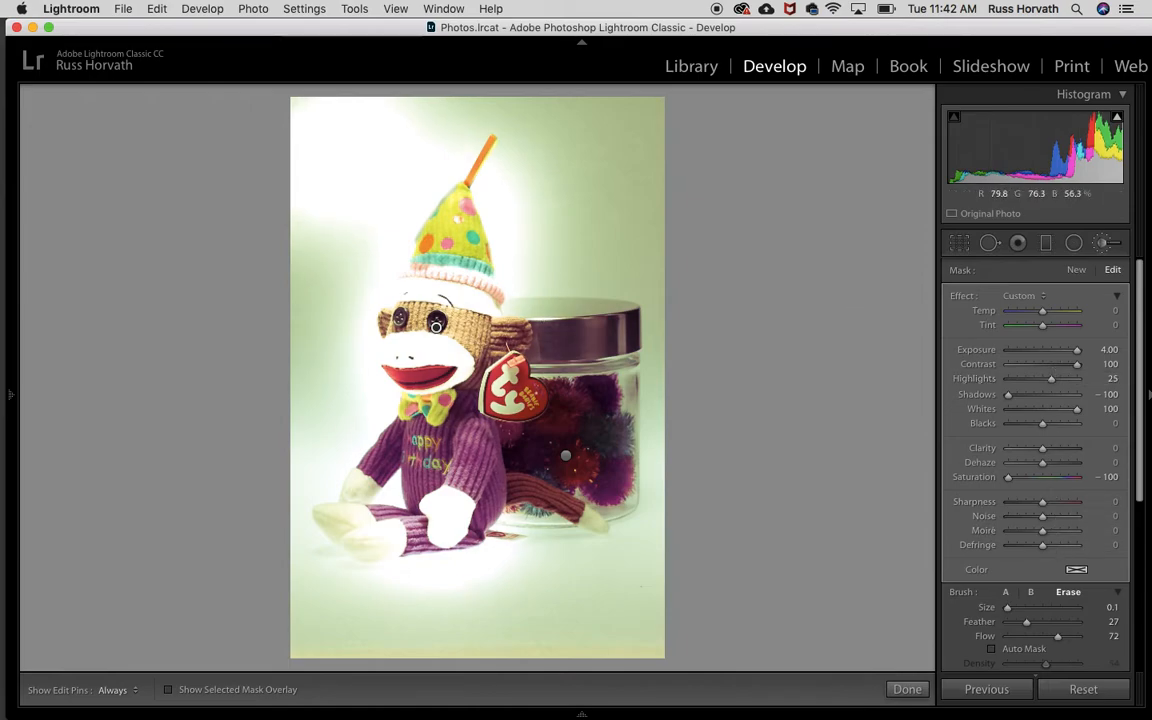
key("Delete")
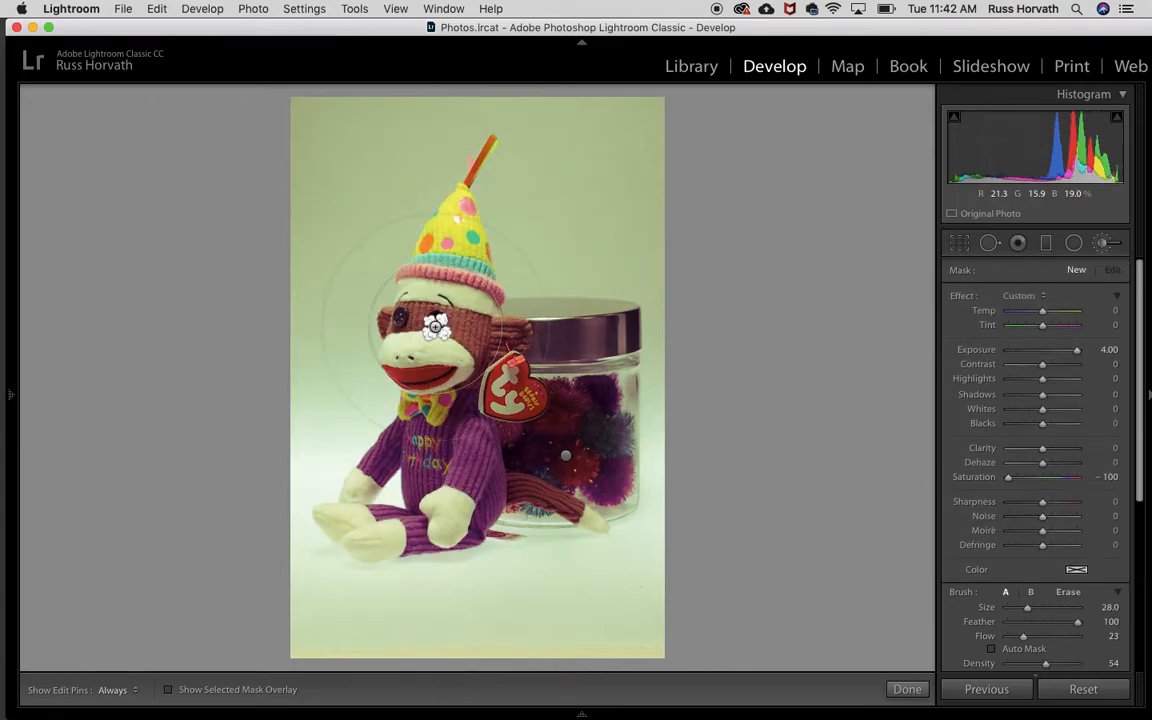
left_click(567, 454)
key("Delete")
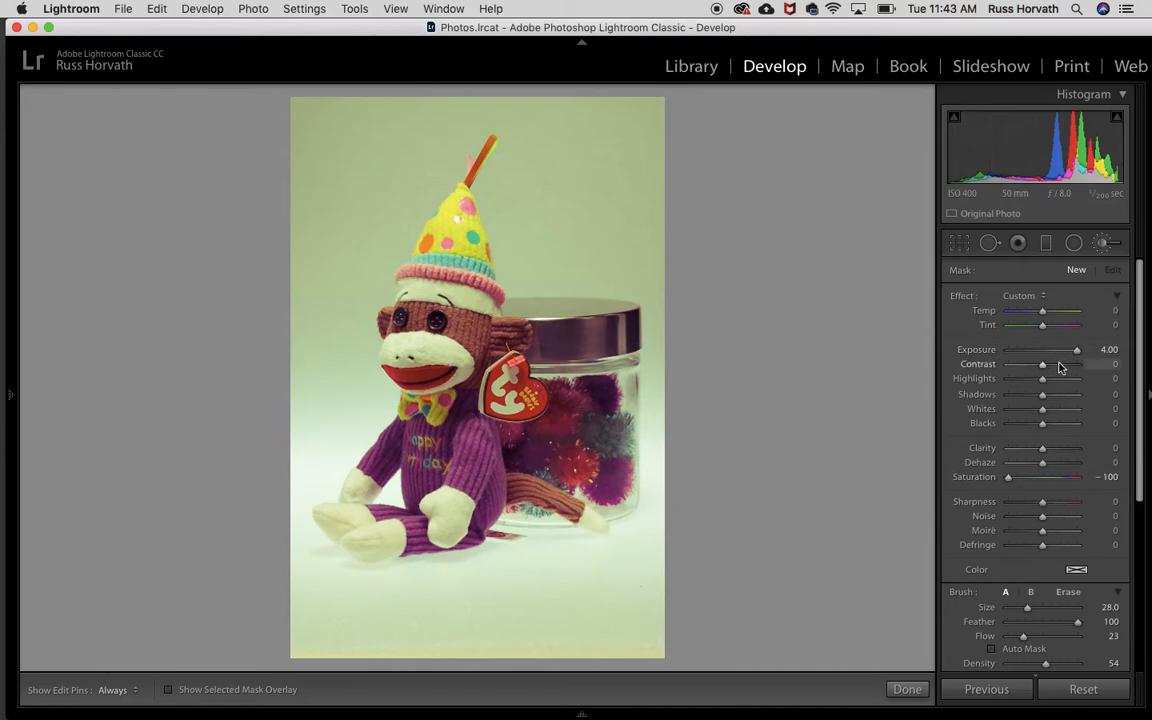
- Close the Adjustment Brush and set the Basic tone to exposure +1.15, highlights −20, whites −54 and blacks −54
left_click(1105, 245)
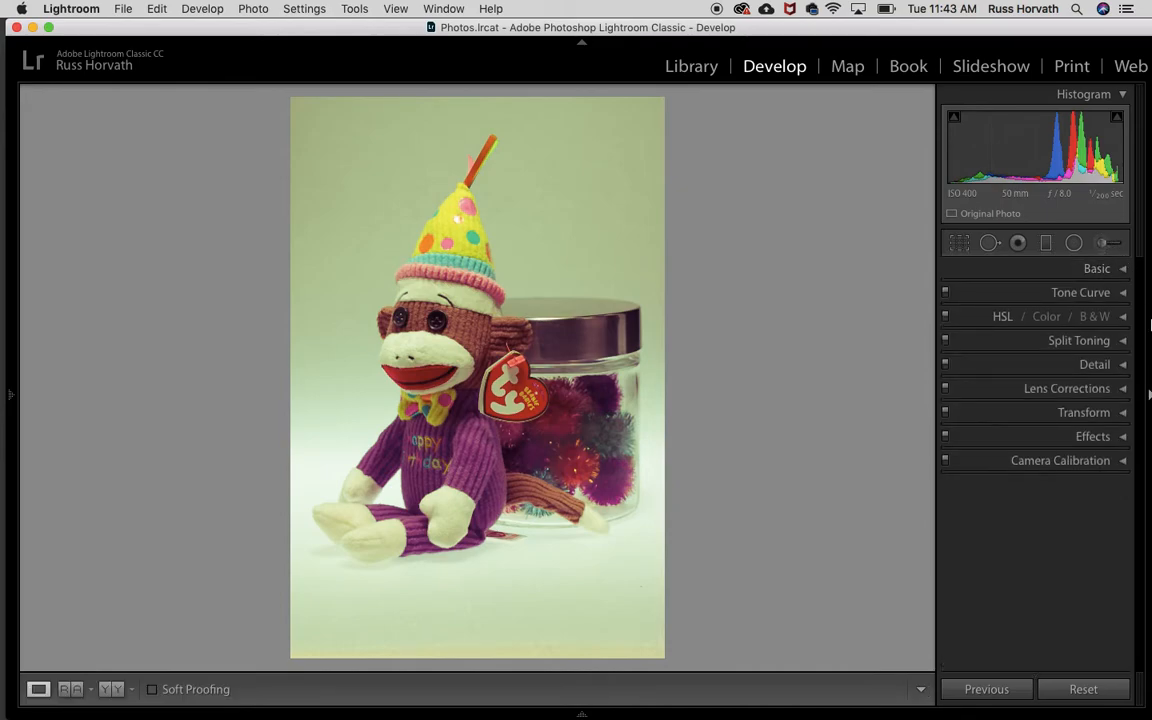
left_click(1118, 268)
mouse_move(1043, 400)
left_mouse_down()
mouse_move(1105, 397)
mouse_move(1051, 398)
left_mouse_up()
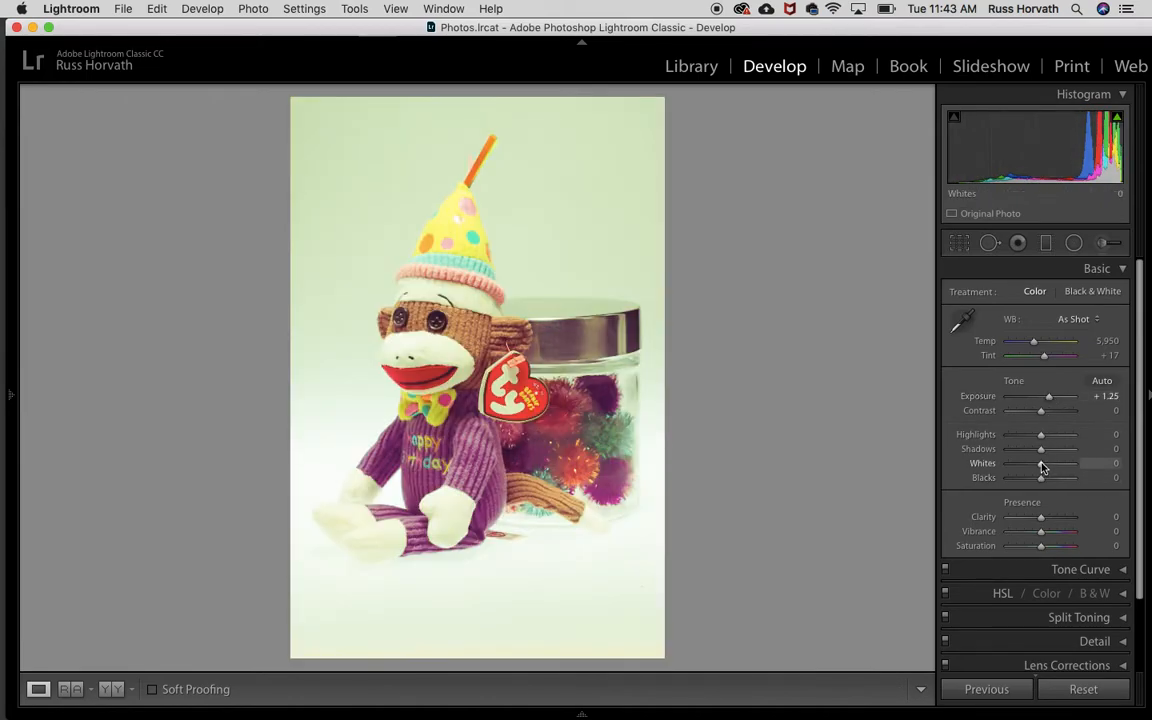
left_click_drag(1043, 467, 1026, 465)
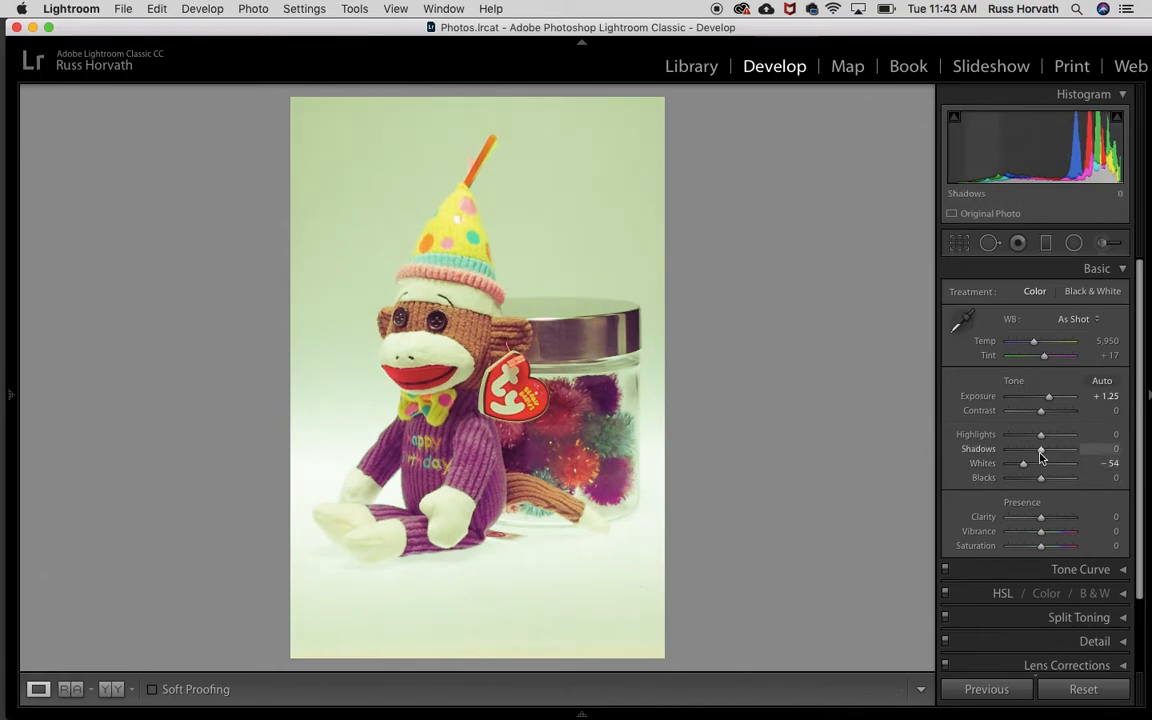
left_click_drag(1014, 438, 1022, 478)
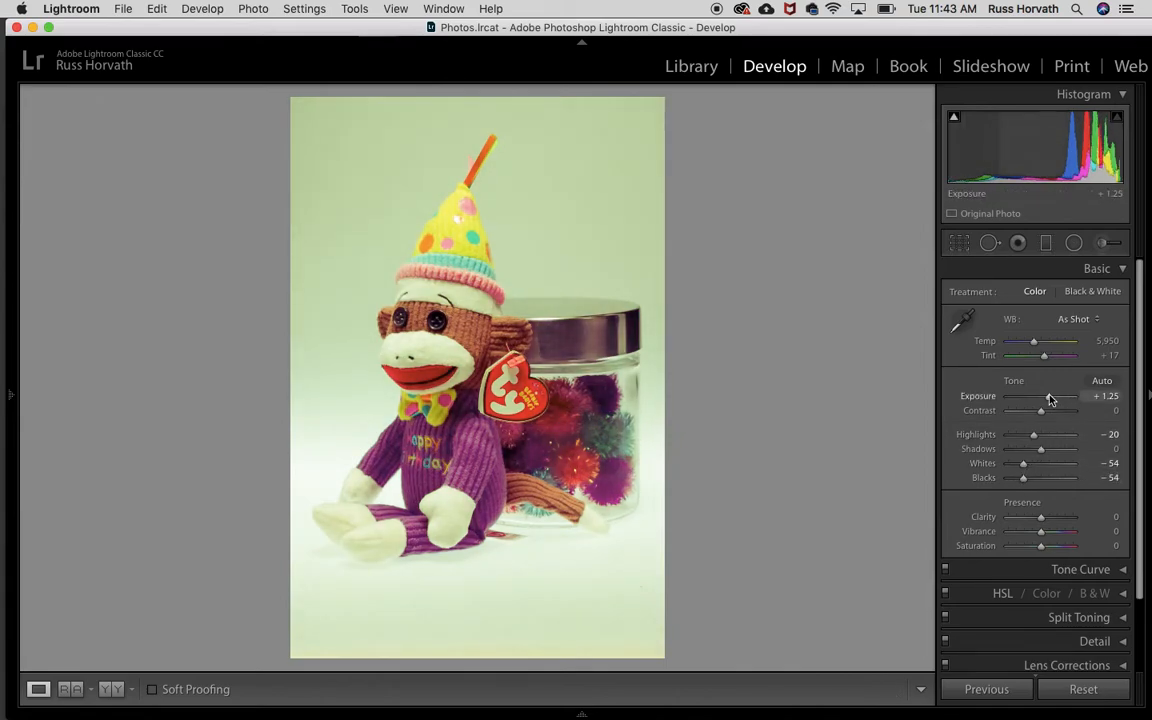
left_click_drag(1051, 400, 1047, 400)
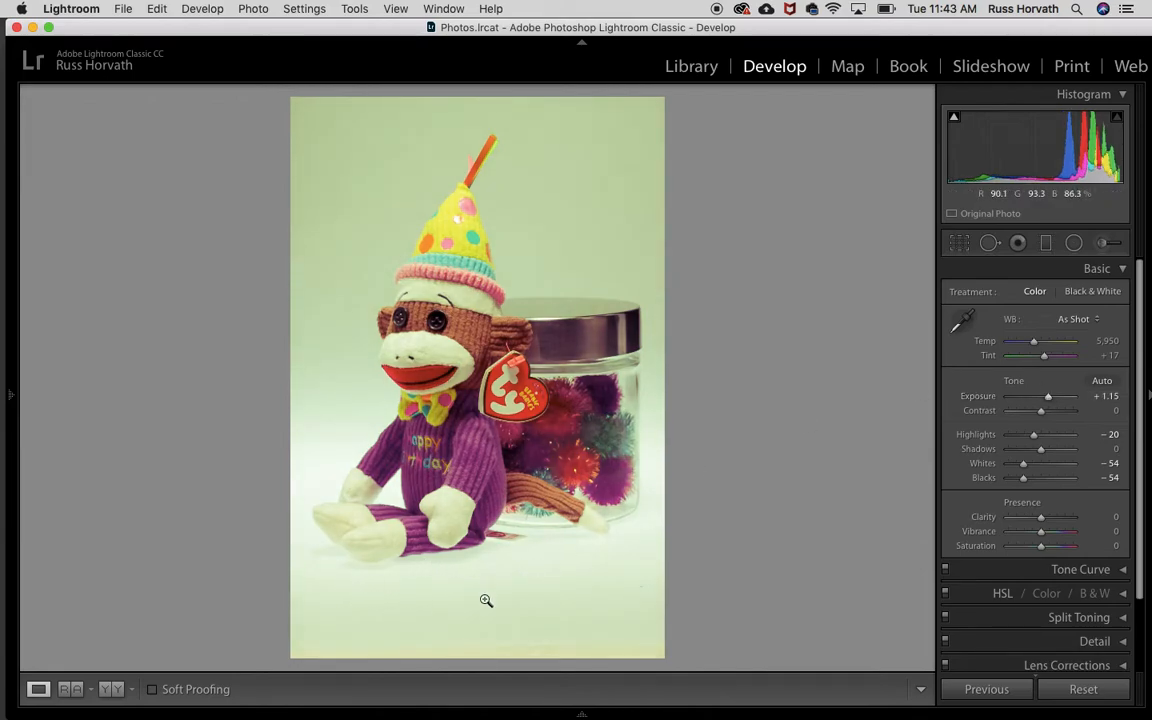
- Start a crop with a custom aspect ratio of 8 x 10
left_click(960, 244)
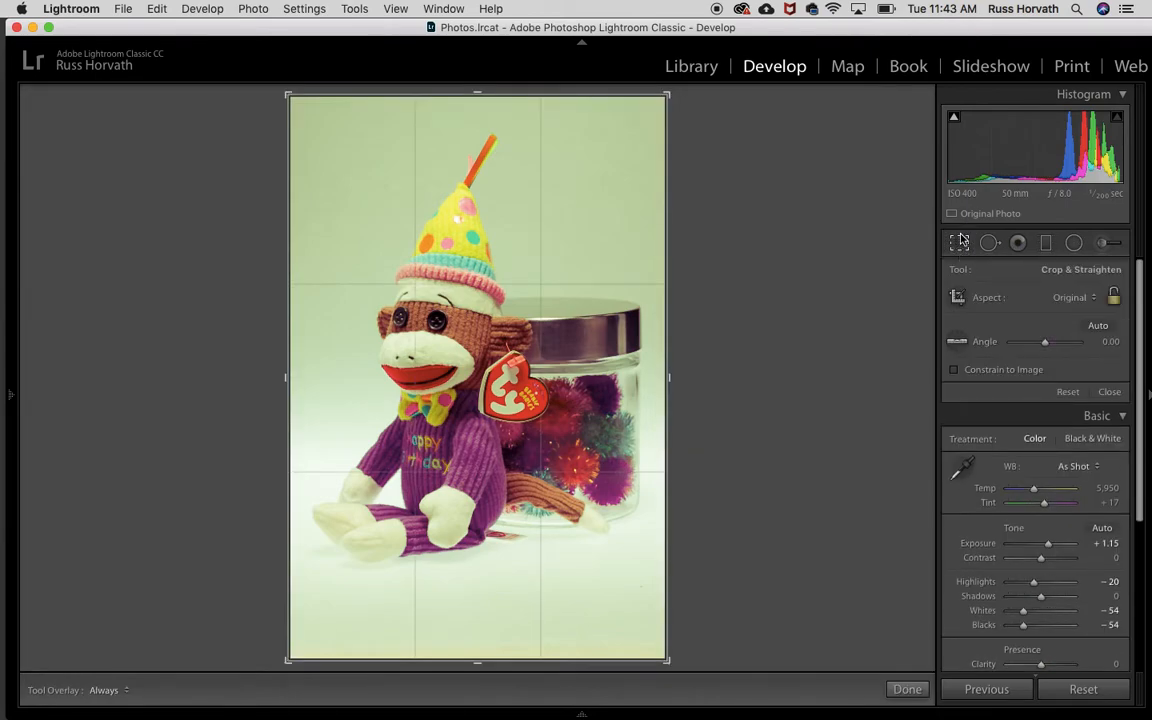
left_click(1088, 298)
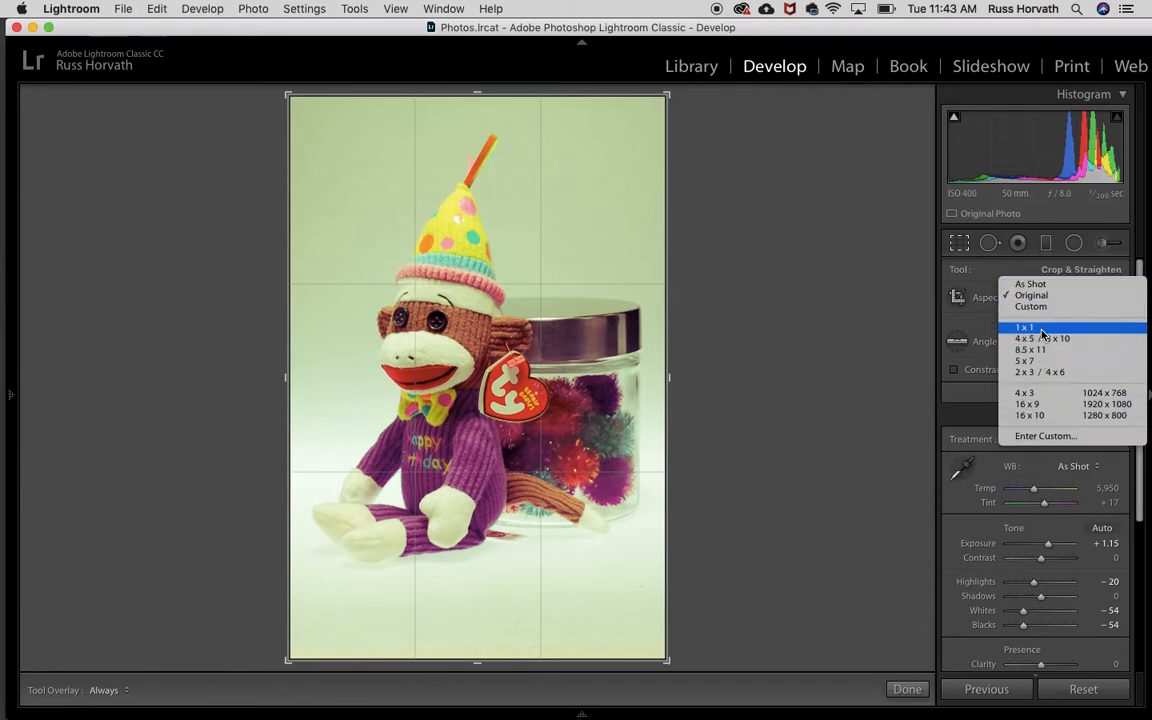
left_click(1045, 436)
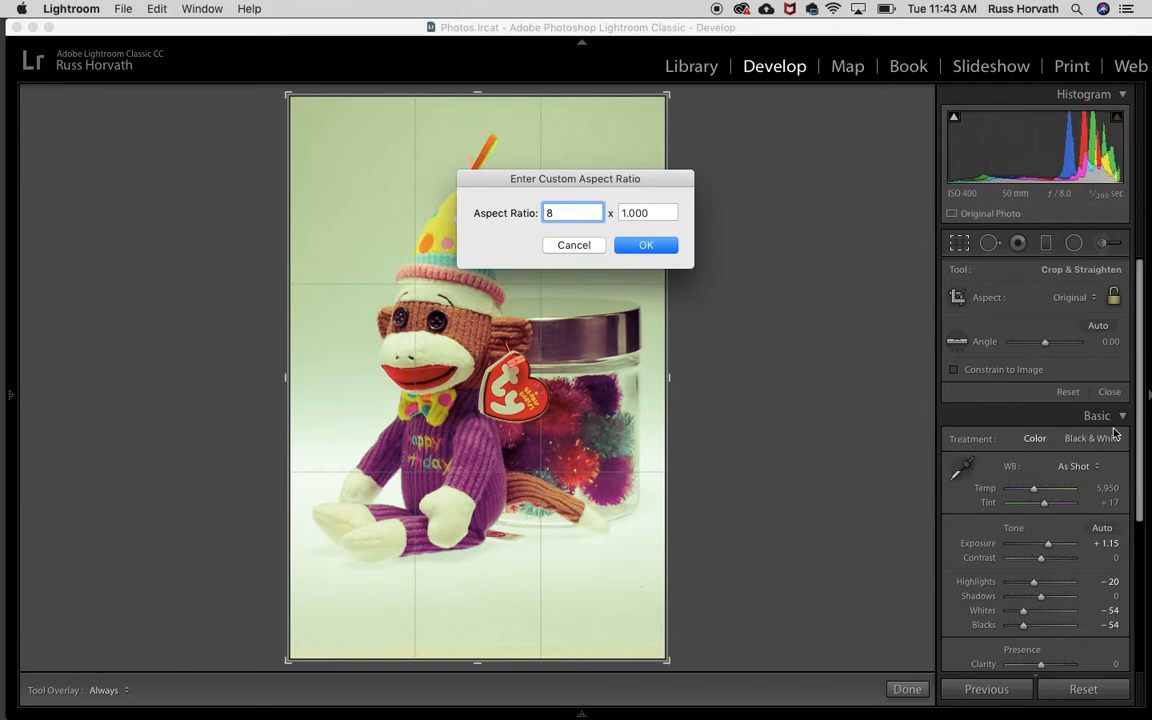
key("Tab")
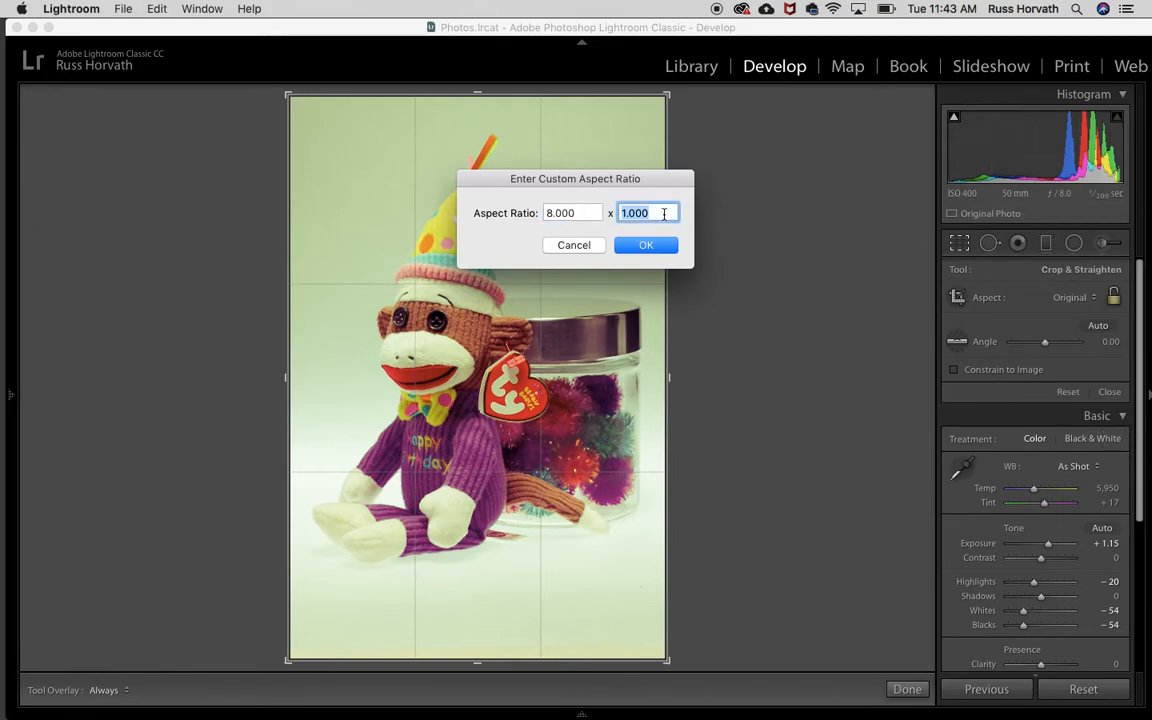
type("10")
left_click(647, 245)
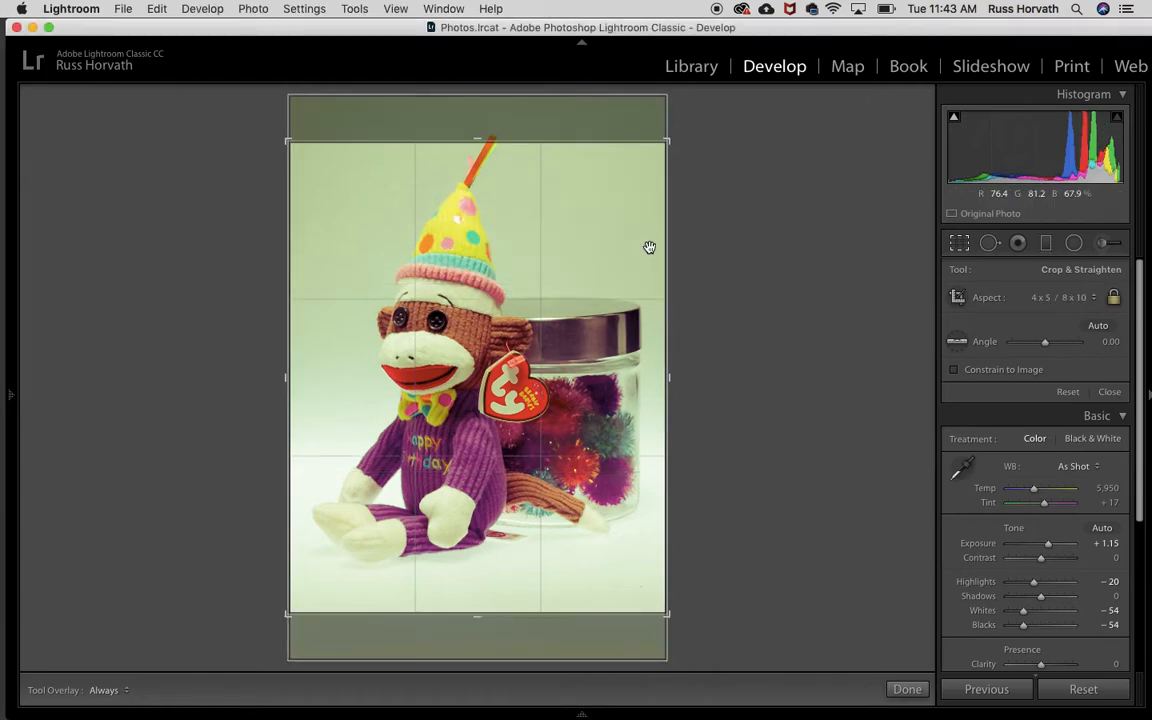
- Reposition the photo in the crop frame to leave more room above the hat, tighten the frame slightly and apply the crop
left_click_drag(496, 206, 475, 239)
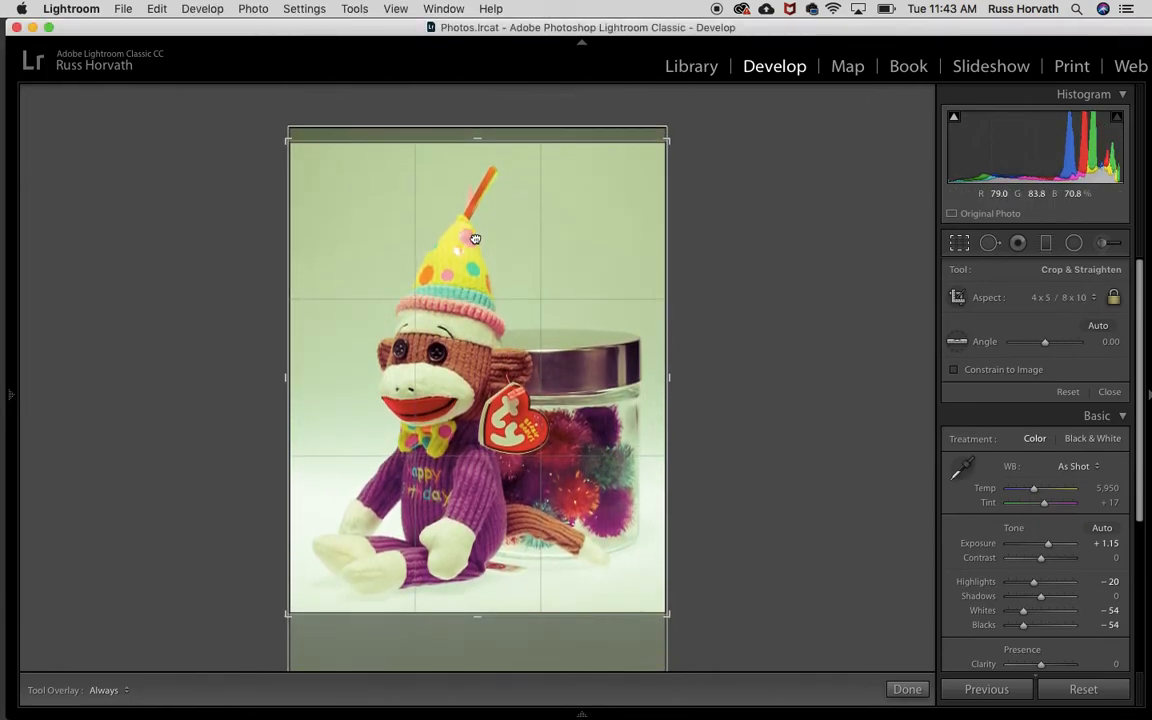
left_click_drag(287, 378, 288, 378)
left_click_drag(429, 387, 428, 385)
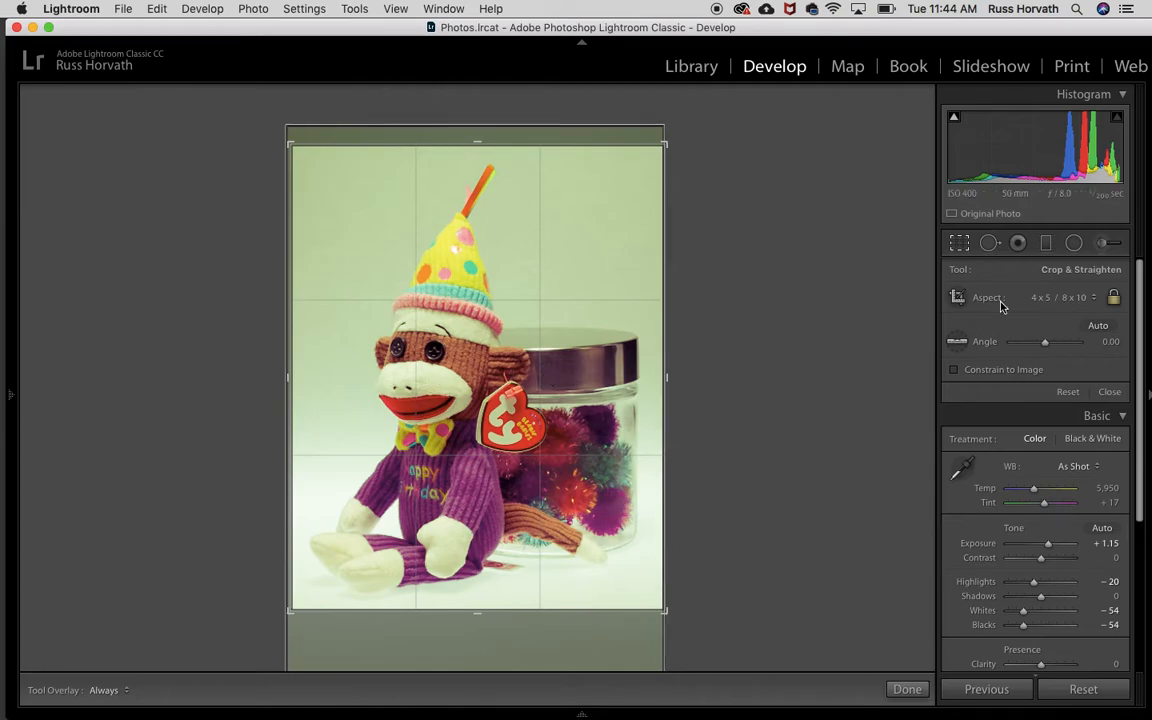
key("Return")
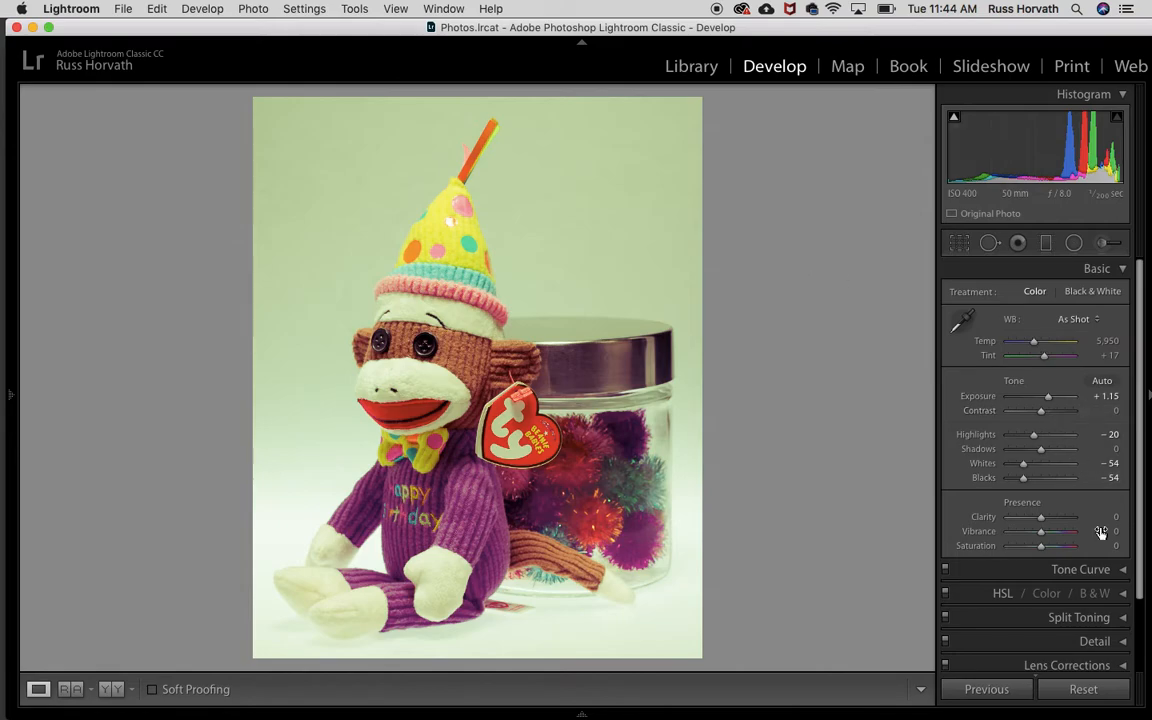
- Set split toning to highlights saturation 35, balance −28 and shadows saturation 26, and reduce the exposure to +0.60
left_click(1124, 617)
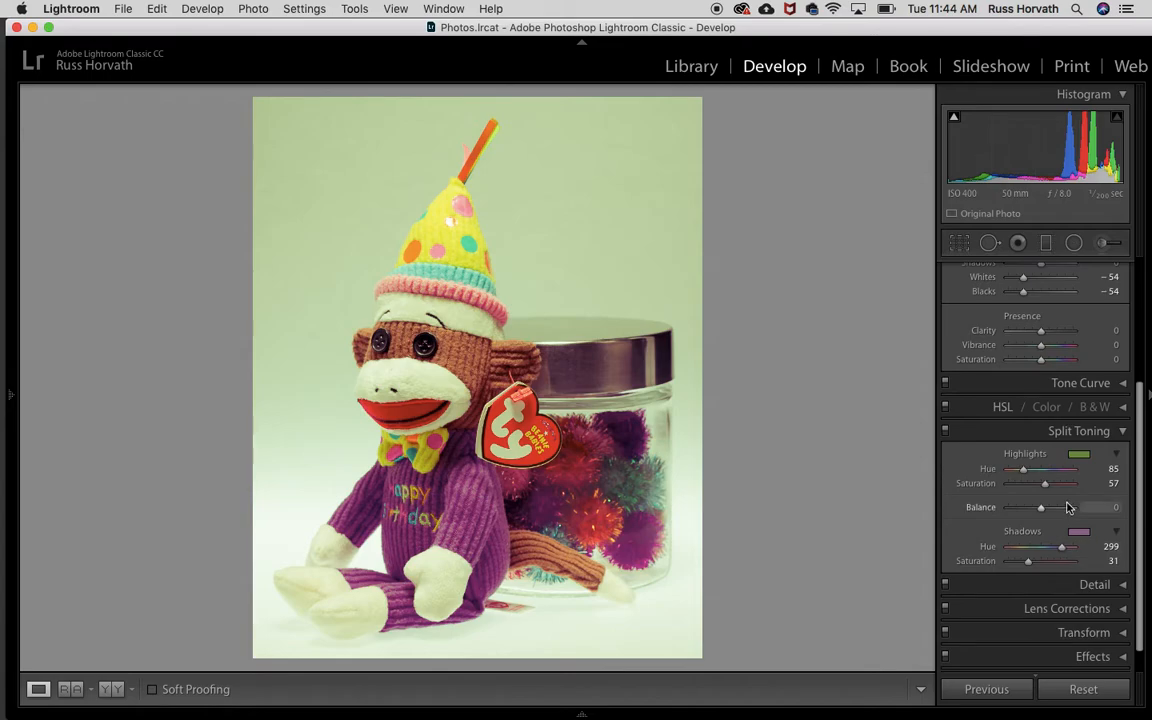
mouse_move(1042, 511)
left_mouse_down()
mouse_move(1008, 508)
mouse_move(1055, 508)
mouse_move(997, 507)
mouse_move(1031, 509)
mouse_move(1038, 486)
left_mouse_up()
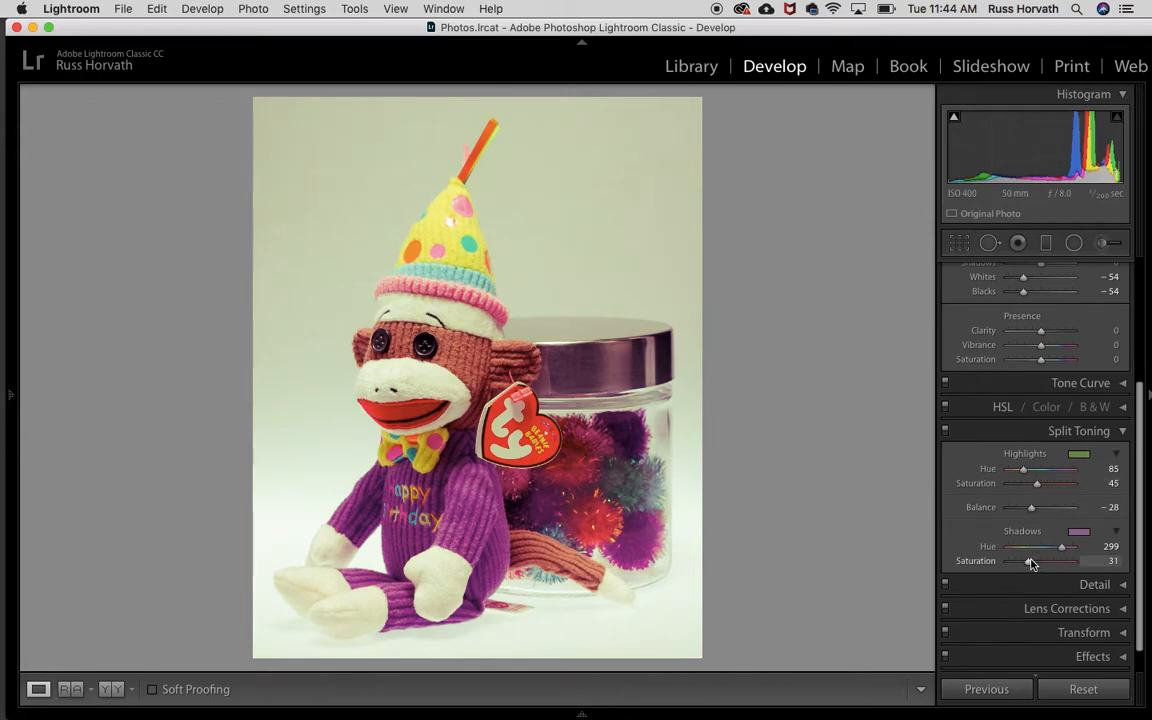
left_click_drag(1030, 566, 1025, 562)
left_click_drag(1036, 484, 1030, 487)
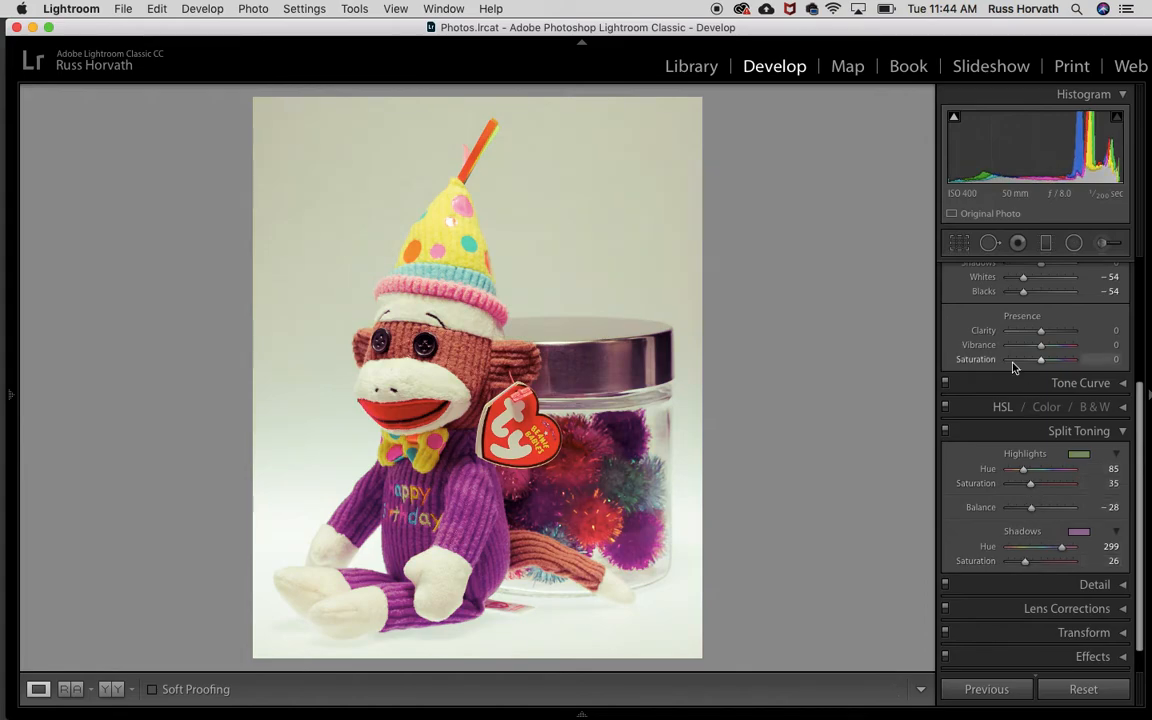
left_click_drag(1140, 406, 1138, 318)
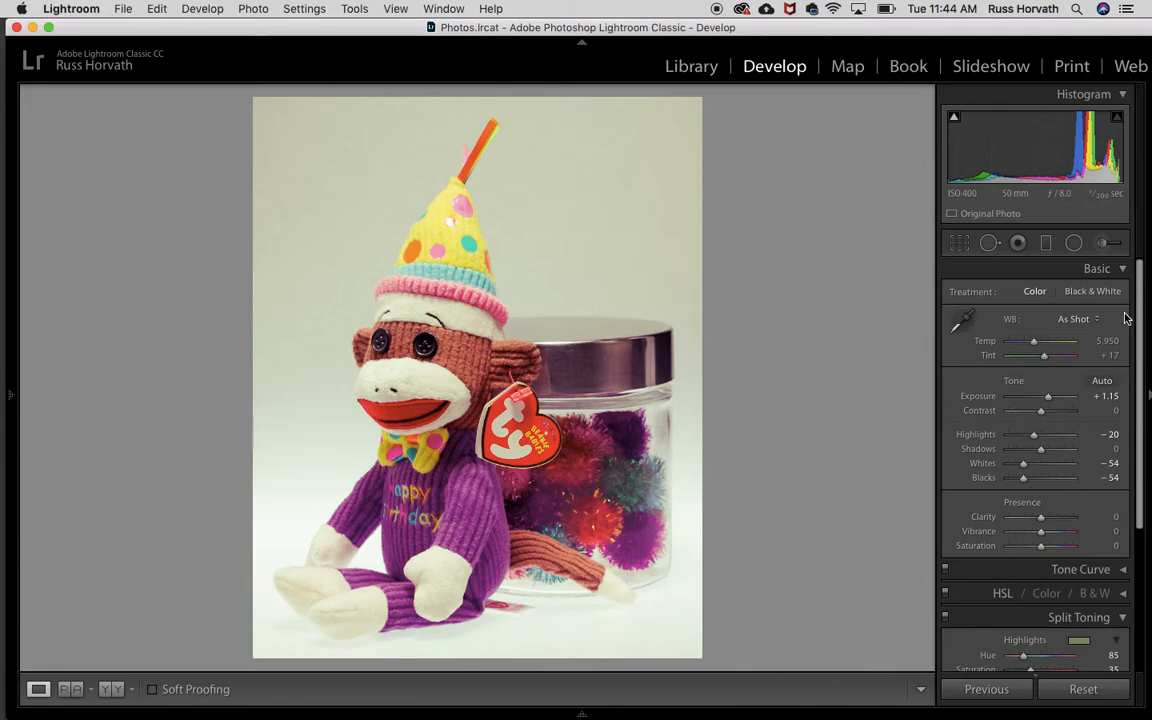
left_click_drag(1048, 400, 1044, 401)
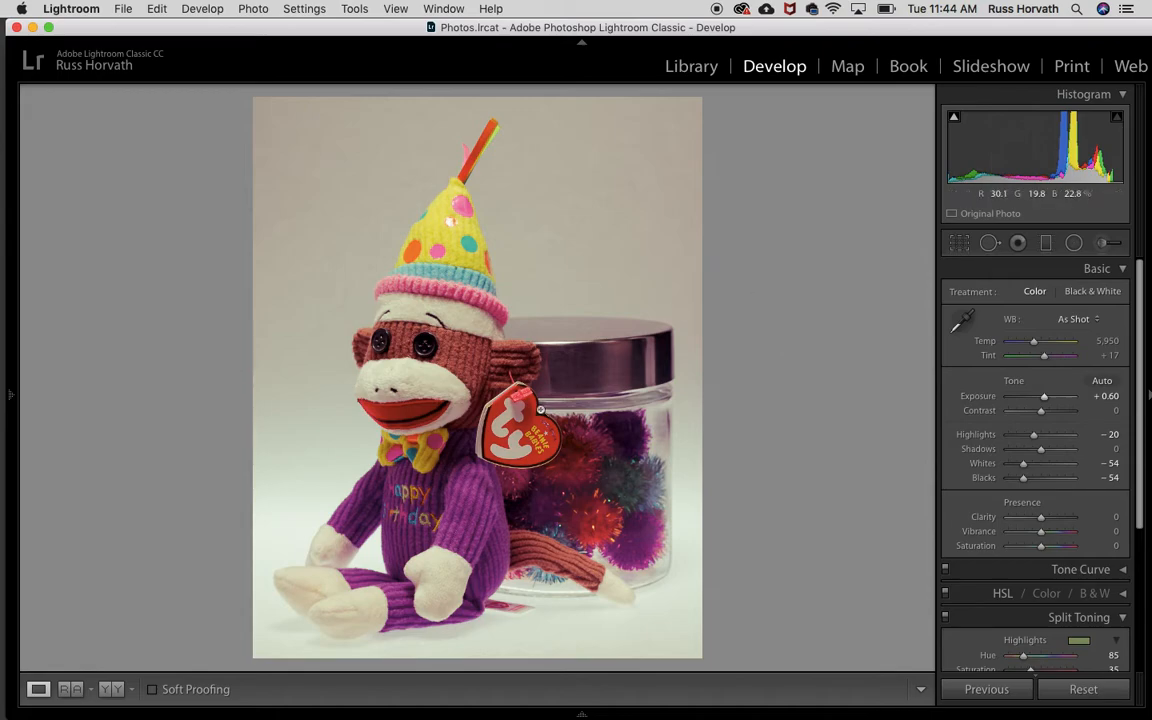
- Open the photo's develop adjustments and crop from its Library thumbnail badges, and return to the Develop module
left_click(692, 69)
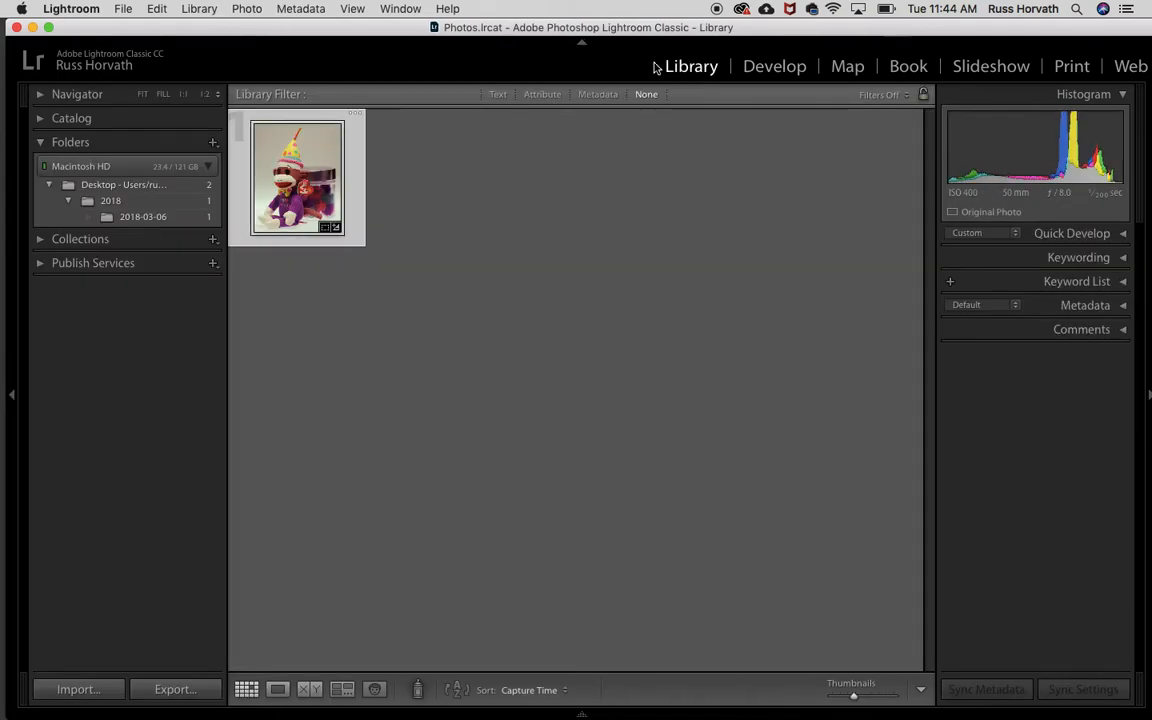
left_click(337, 228)
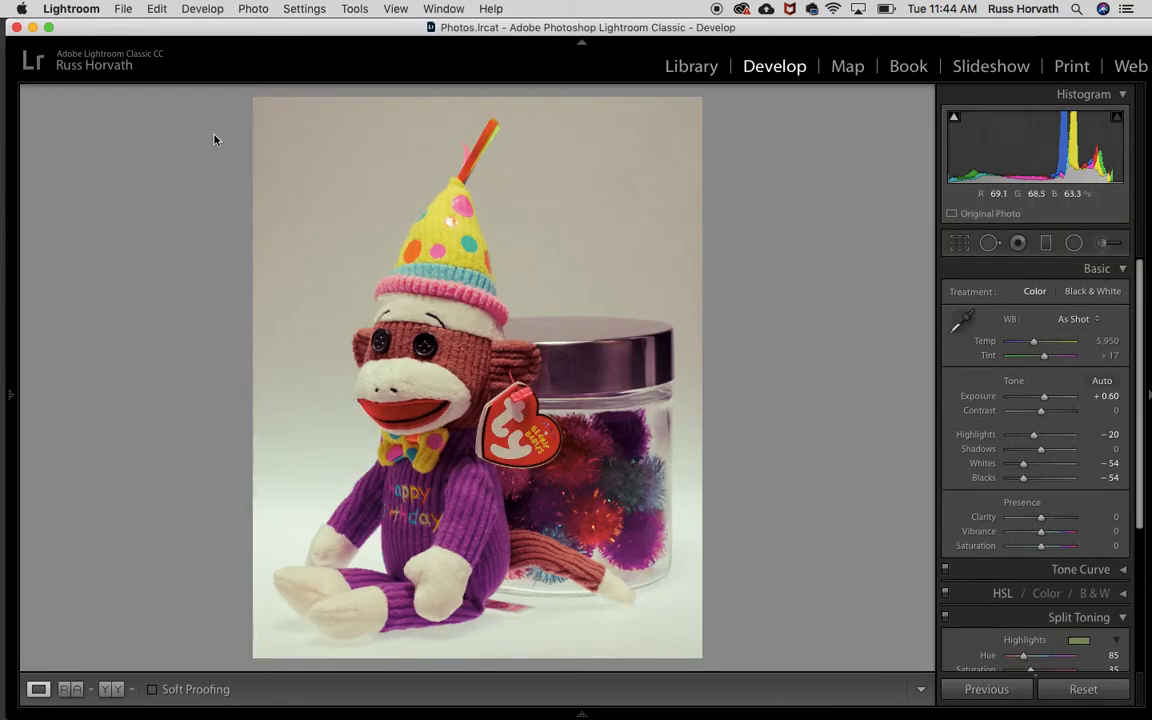
left_click(684, 66)
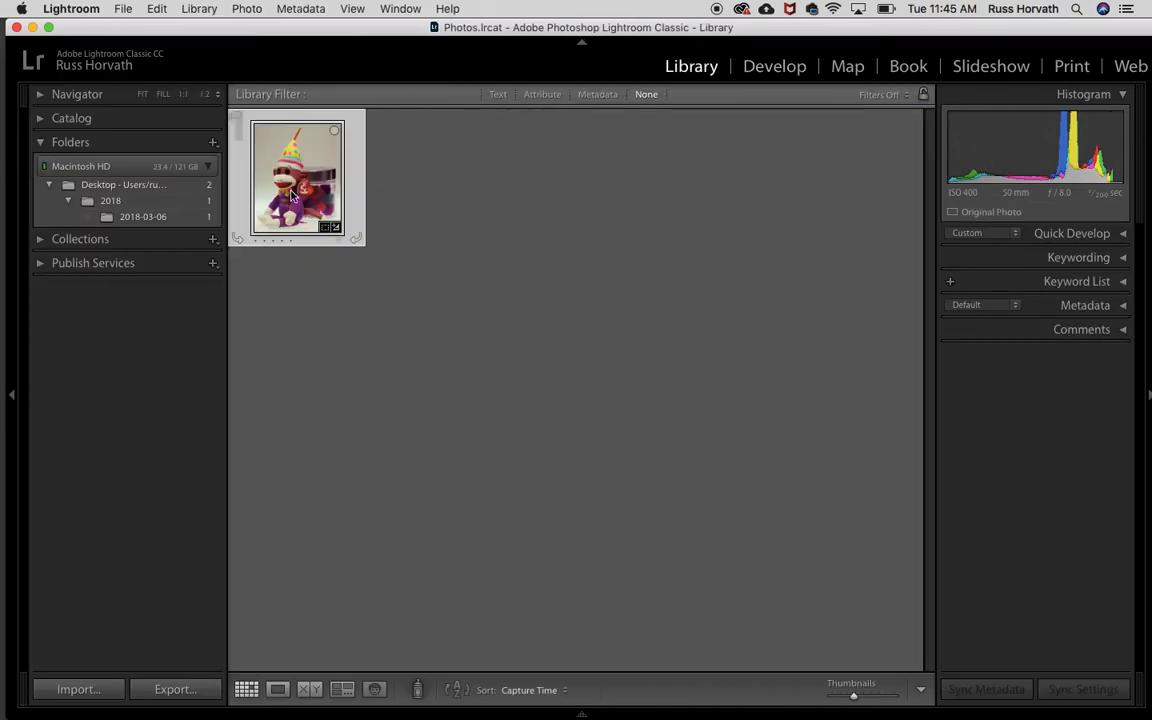
left_click(324, 230)
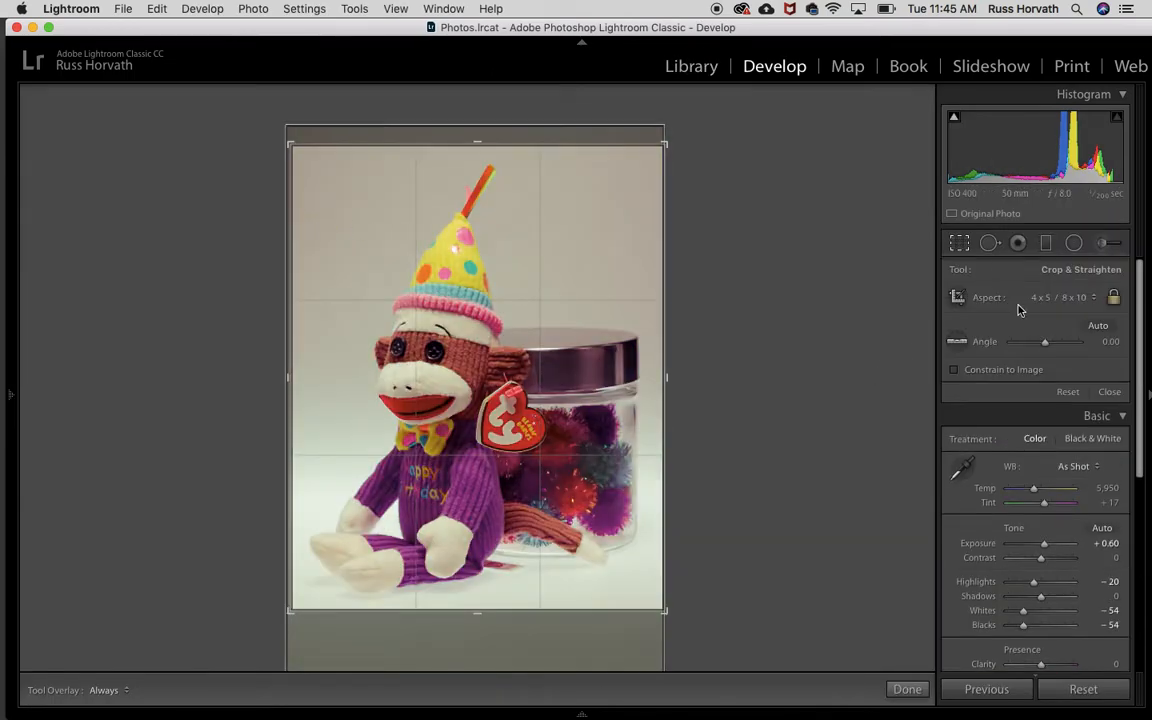
left_click(692, 68)
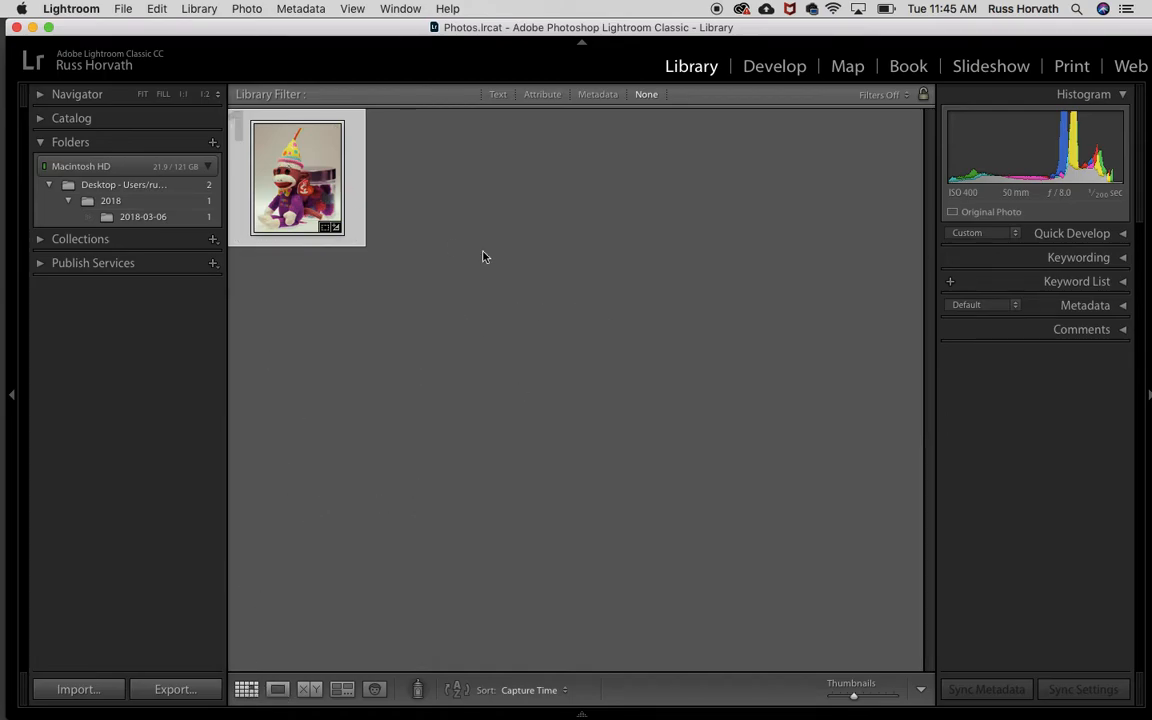
left_click(743, 63)
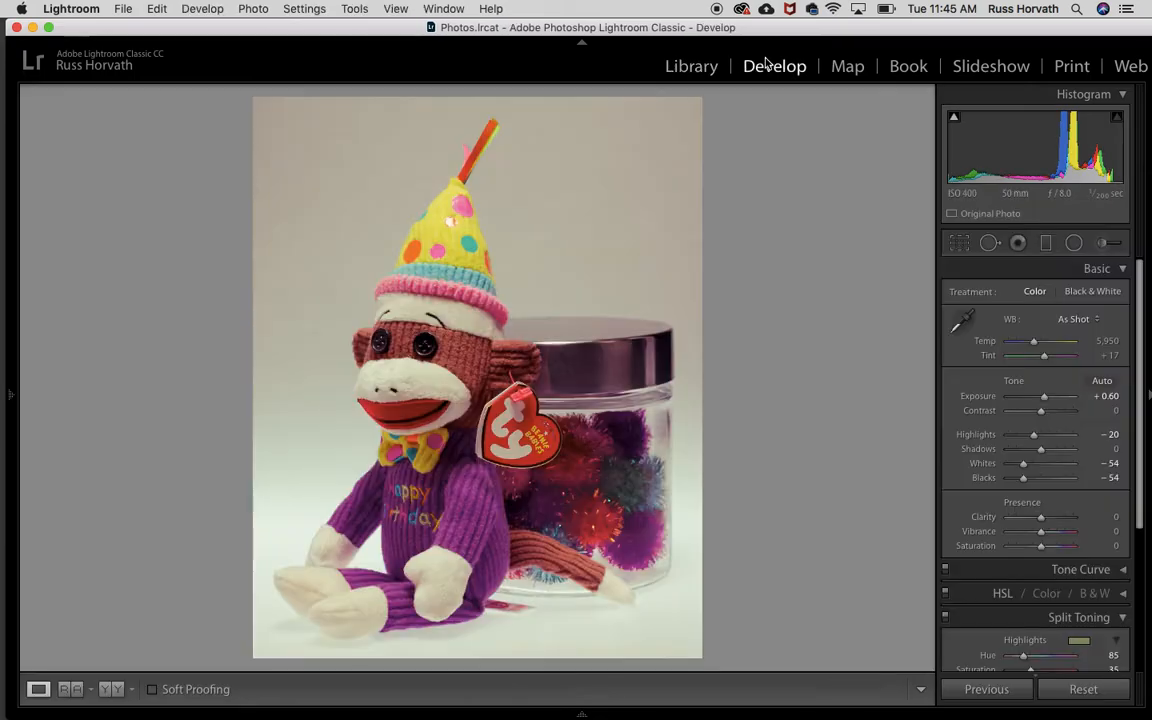
- Show the filmstrip and examine the export options for IMG_5785.CR2 without exporting
right_click(469, 328)
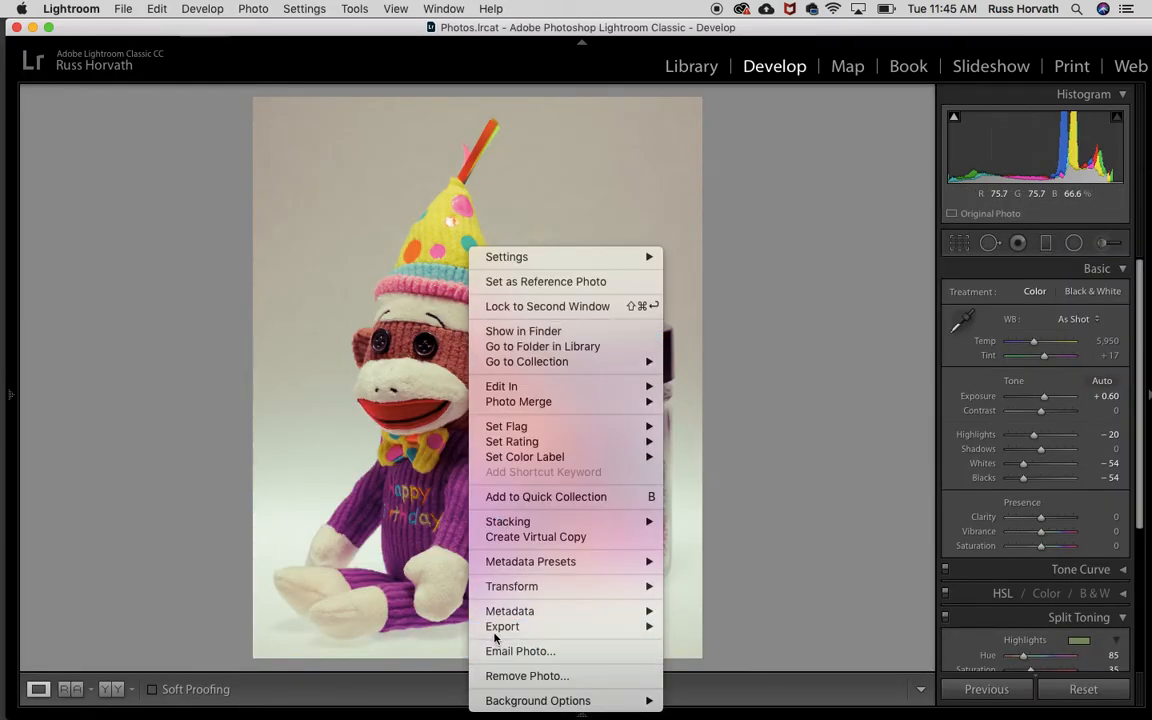
mouse_move(502, 627)
left_click(110, 461)
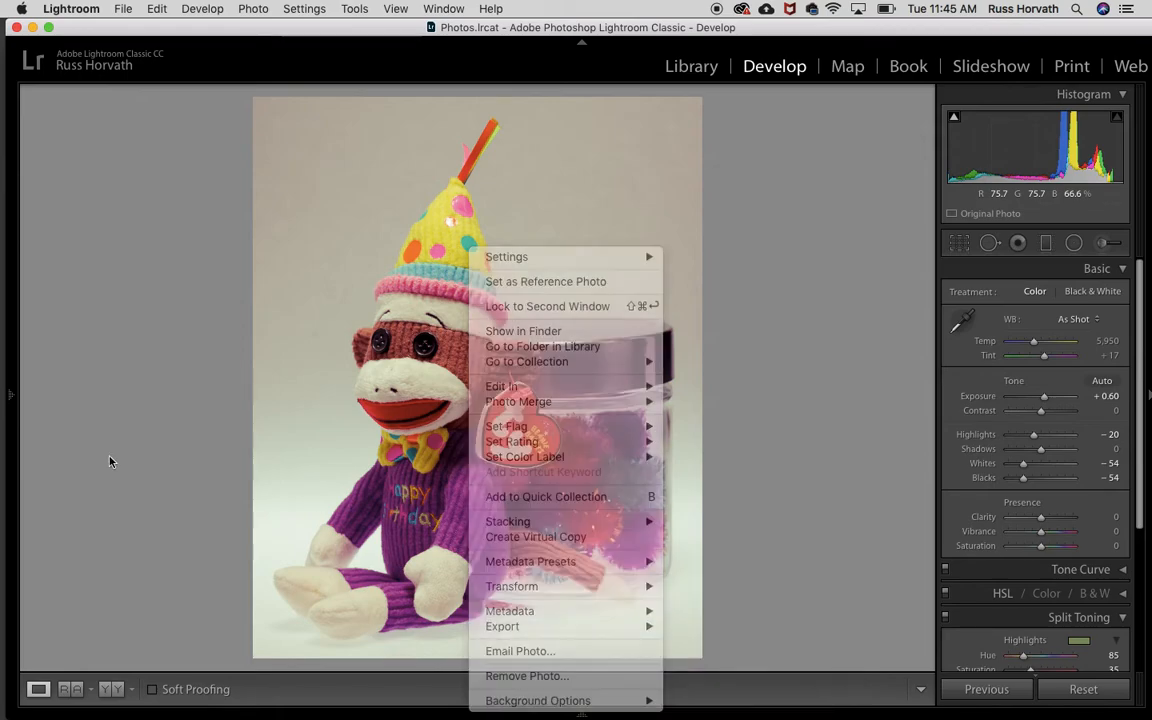
left_click(584, 716)
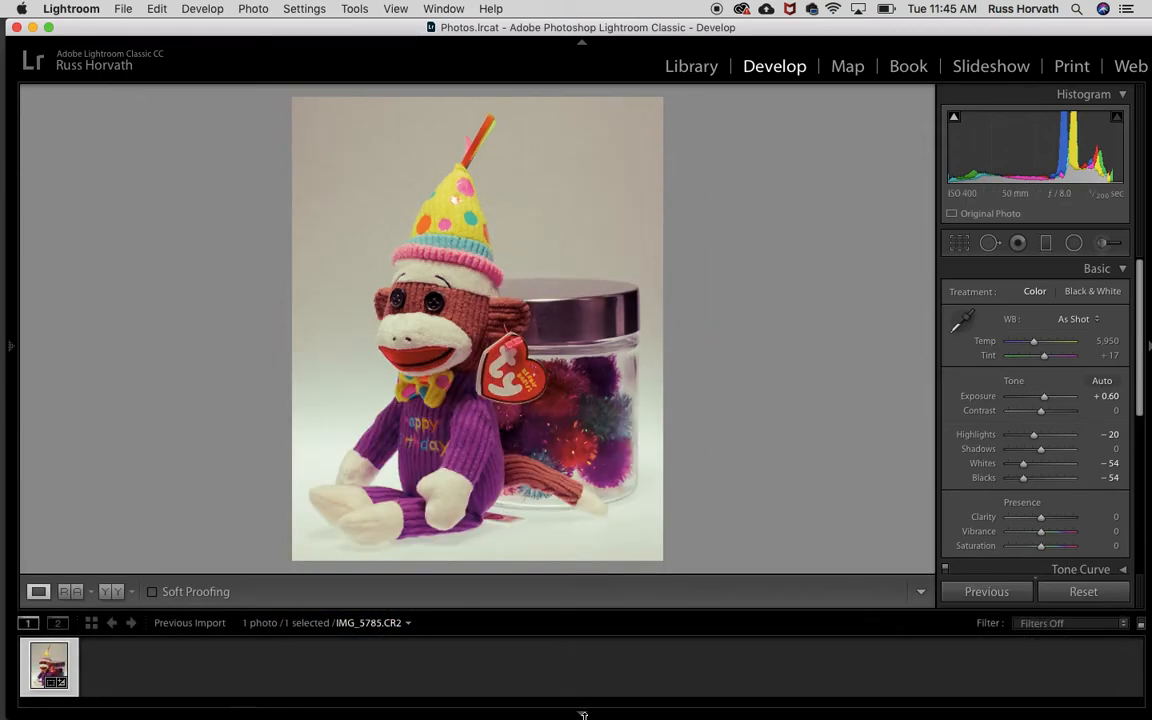
right_click(54, 655)
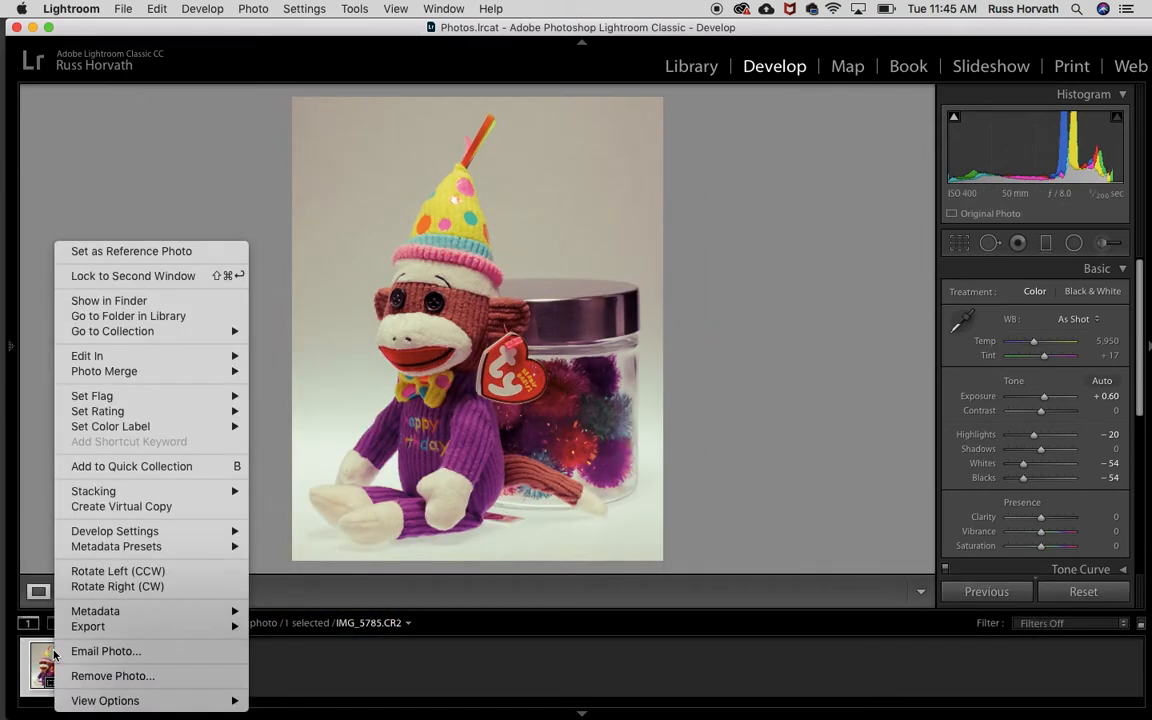
mouse_move(73, 636)
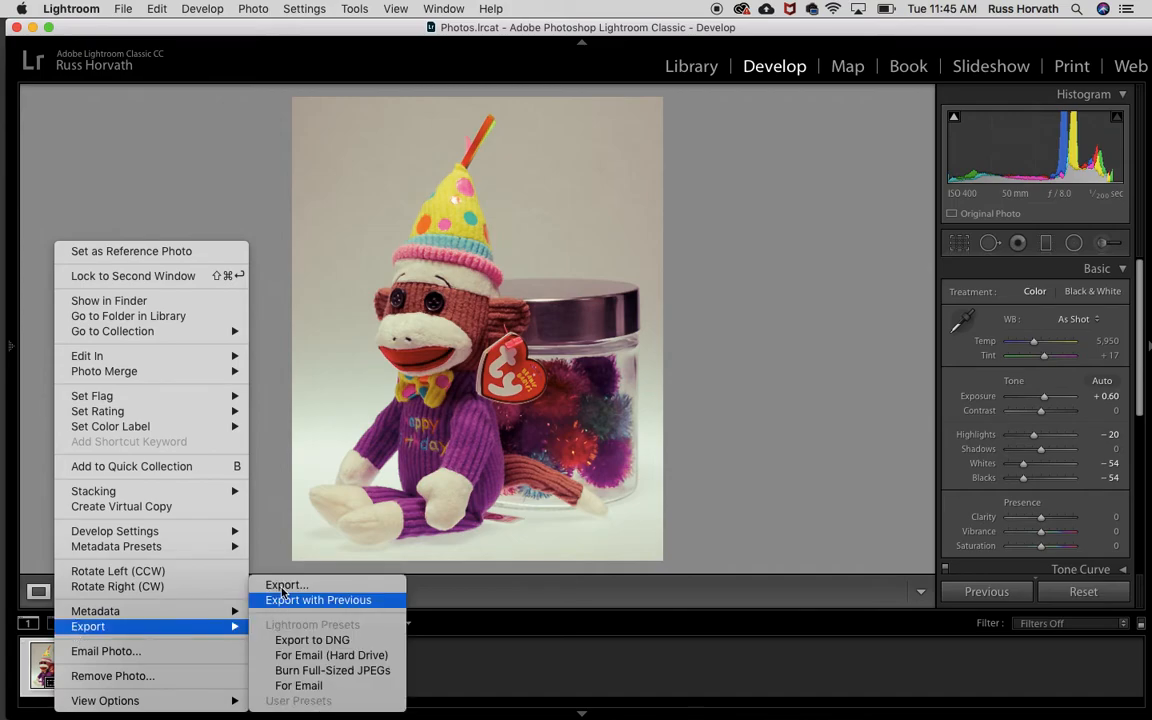
left_click(244, 190)
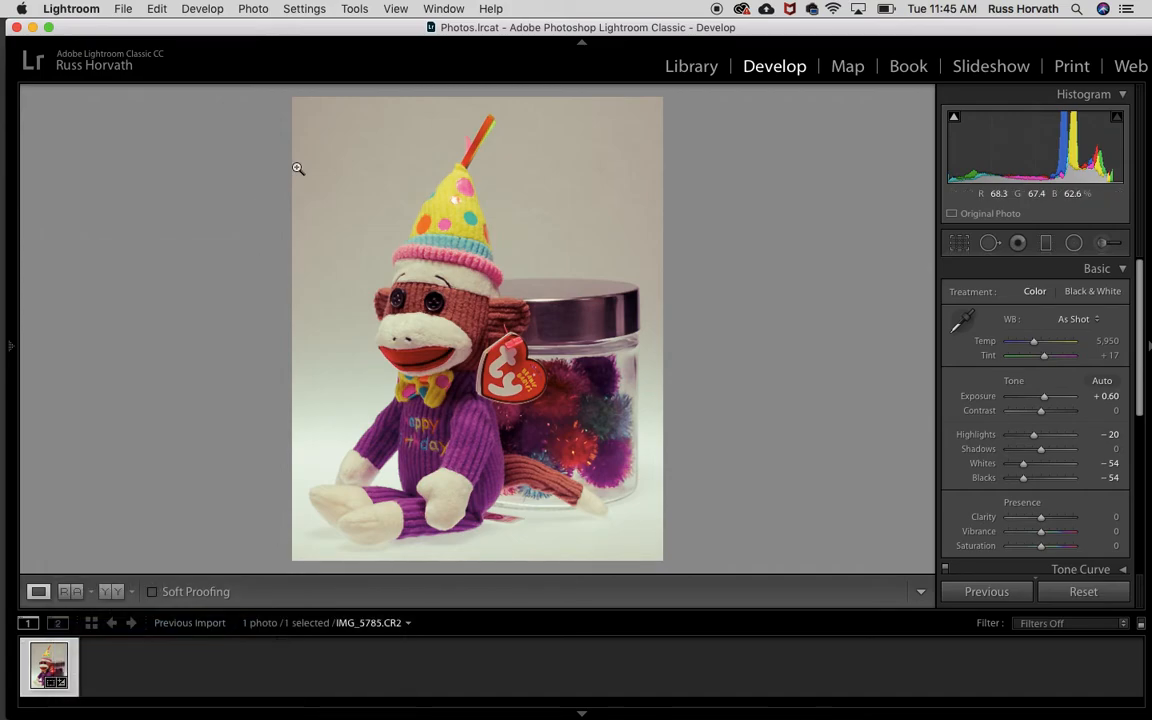
- View the photo in the Library and in Develop's Reference View, and return to the Loupe view
left_click(689, 70)
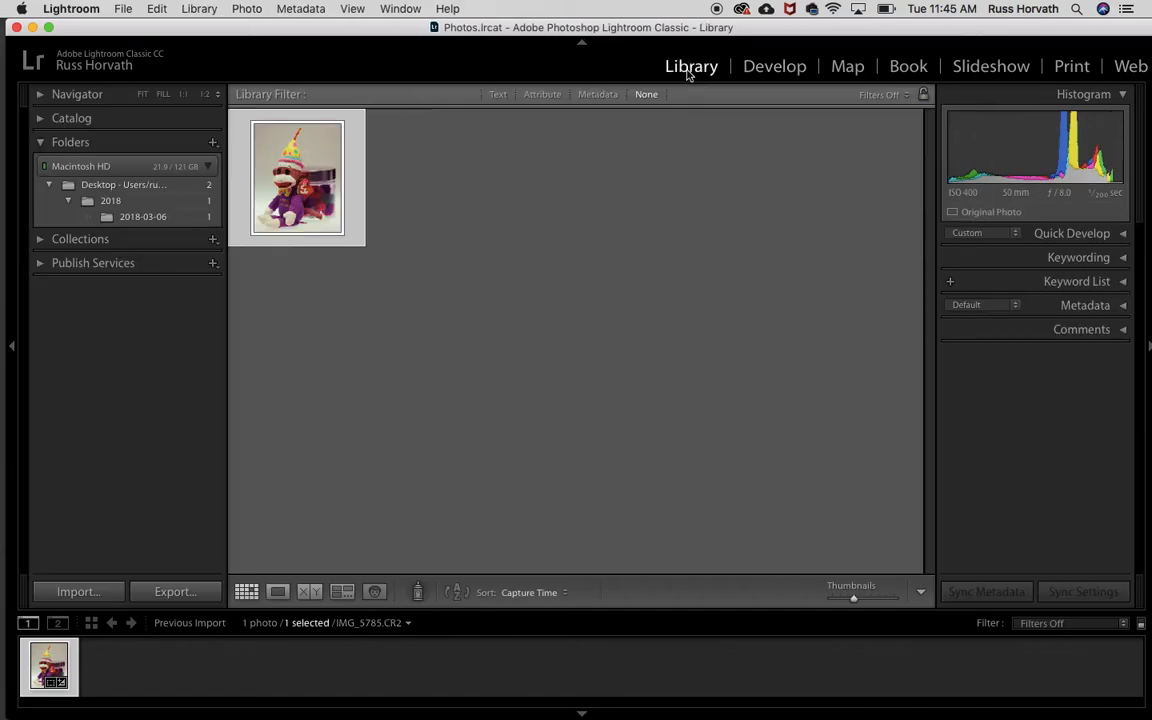
left_click(777, 70)
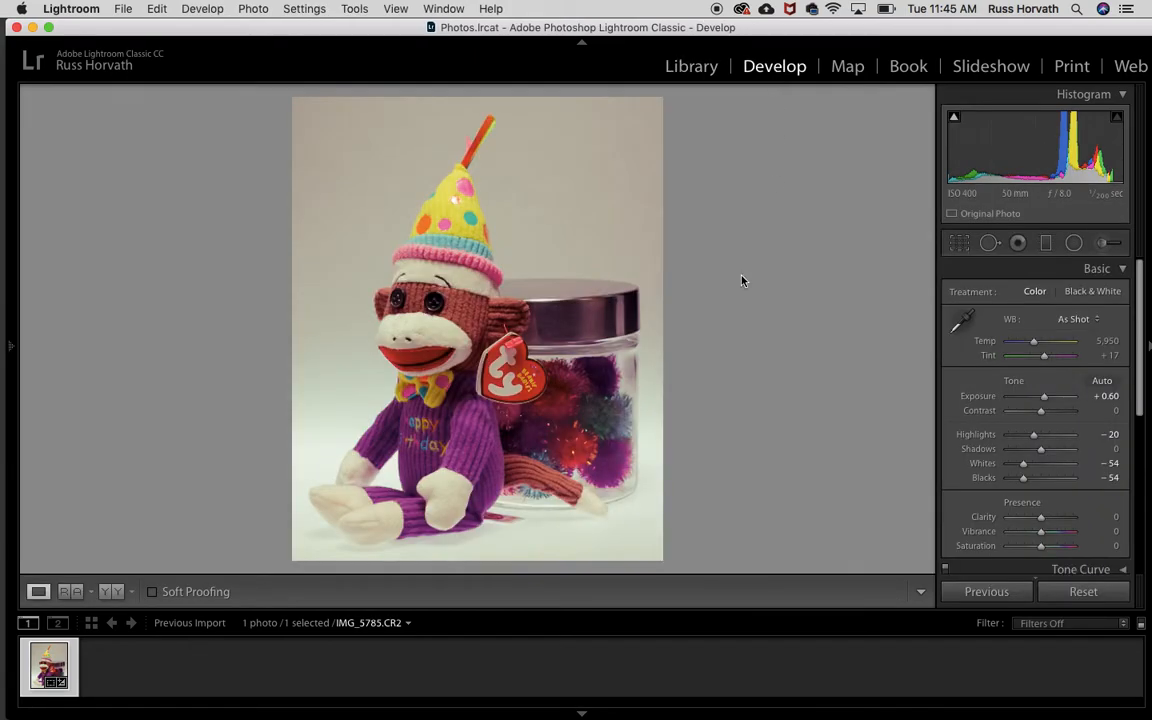
left_click(70, 592)
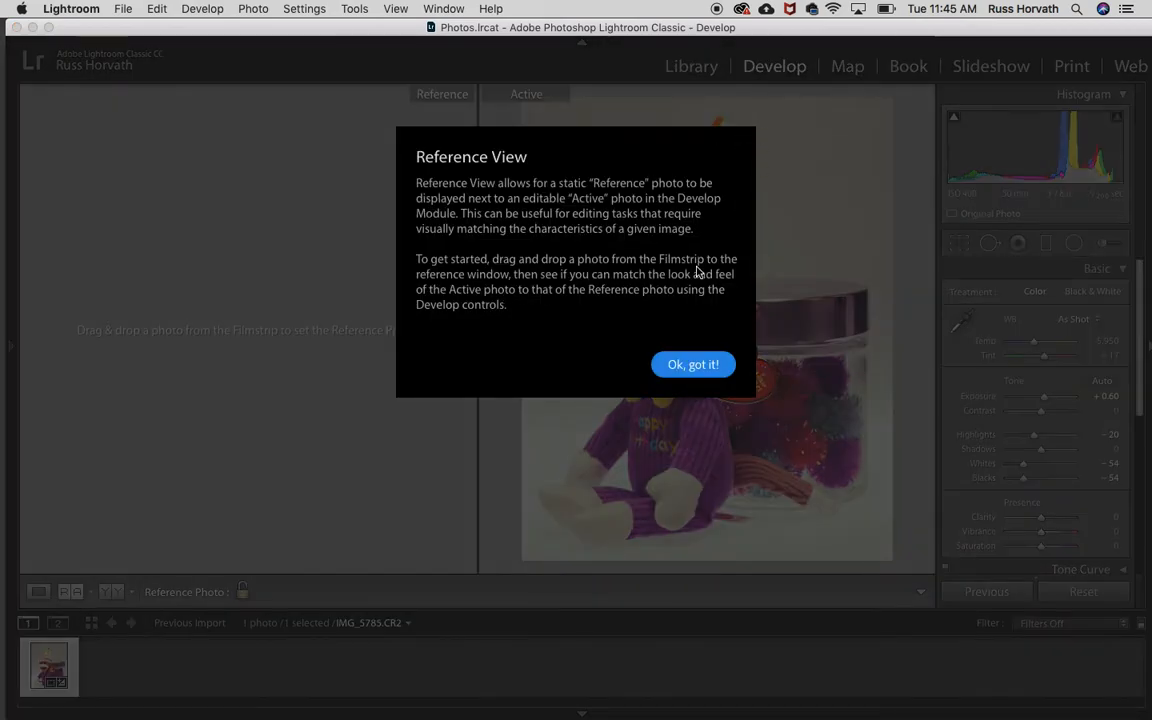
left_click(675, 366)
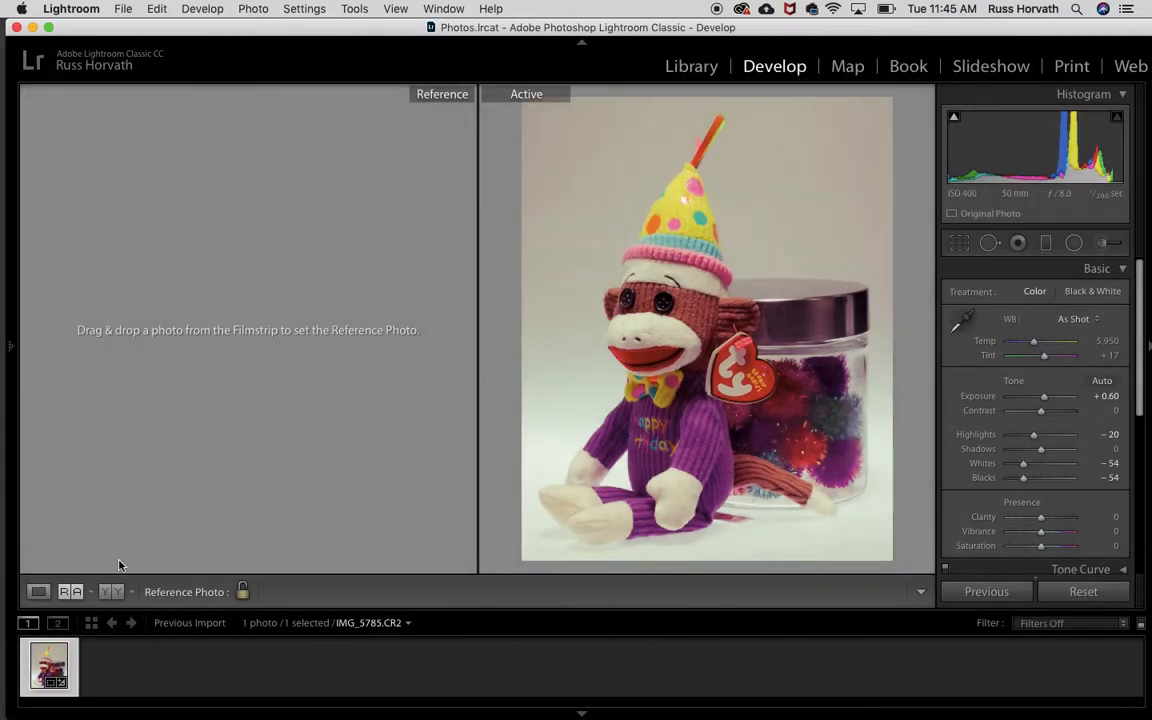
left_click(38, 592)
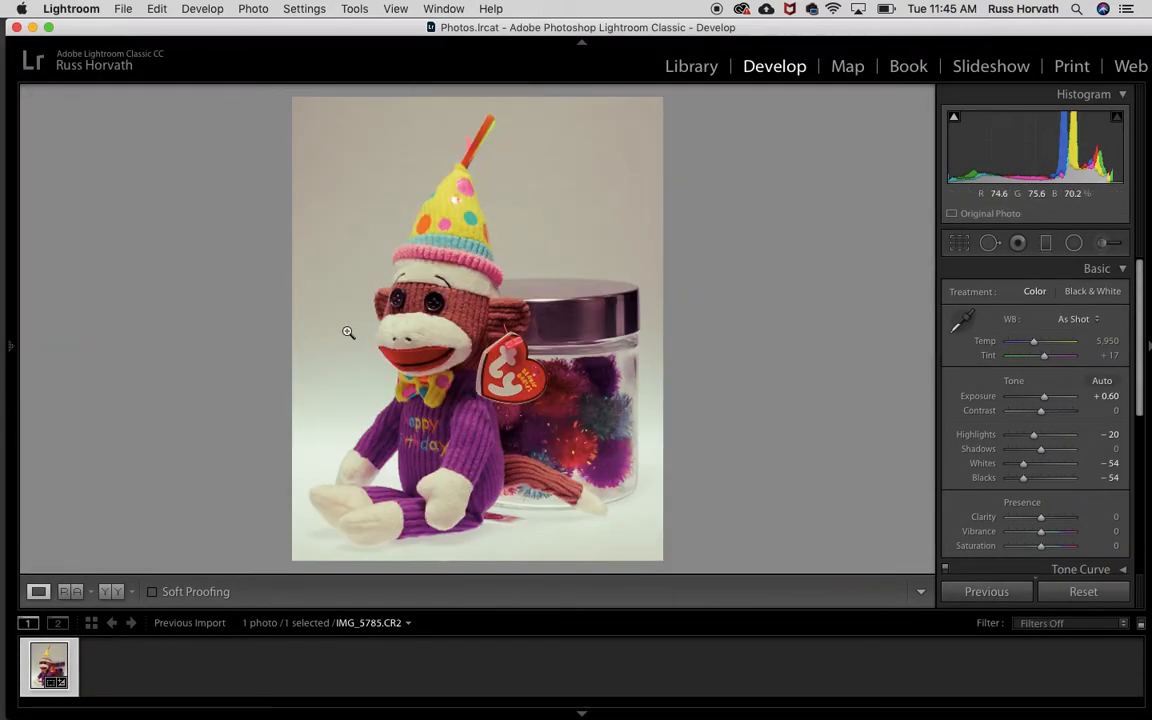
- Open the export settings for the photo and collapse every settings section from Export Location to Post-Processing
right_click(513, 249)
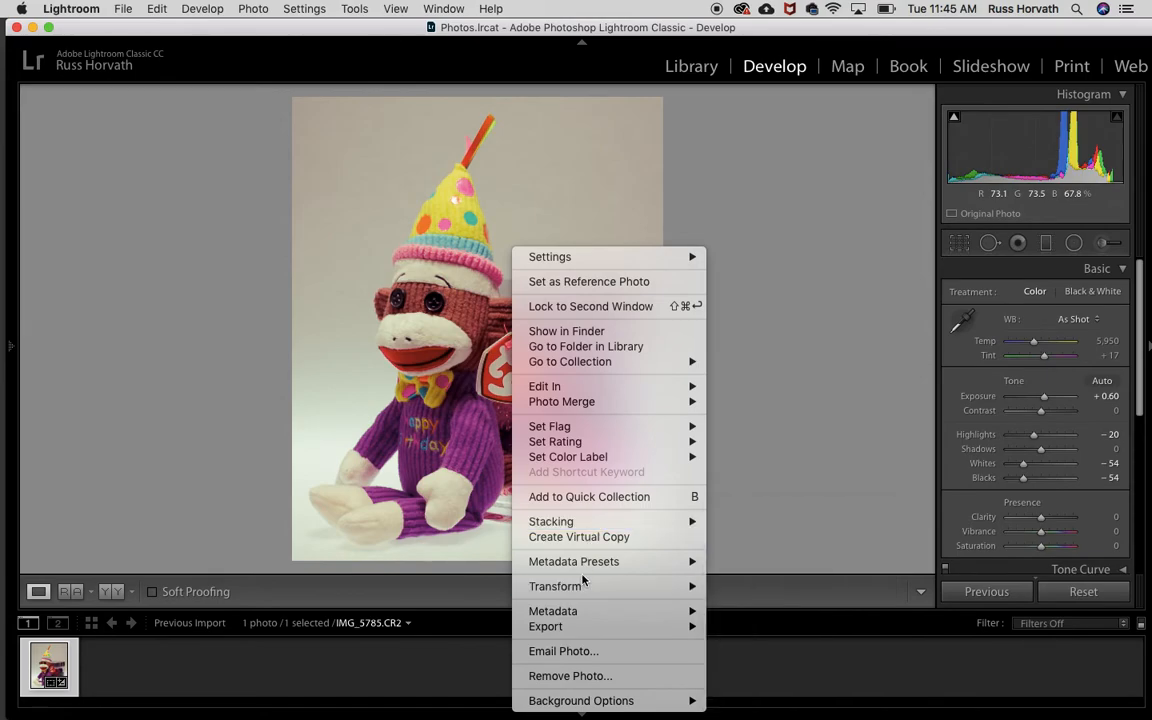
mouse_move(572, 628)
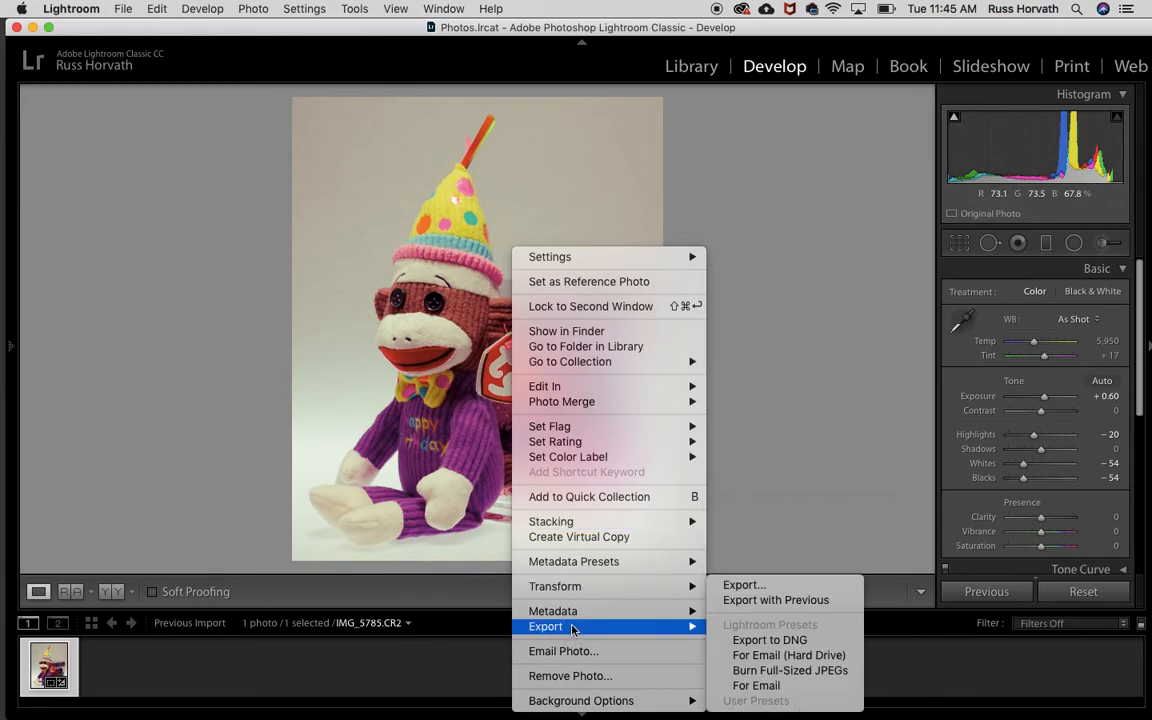
left_click(763, 587)
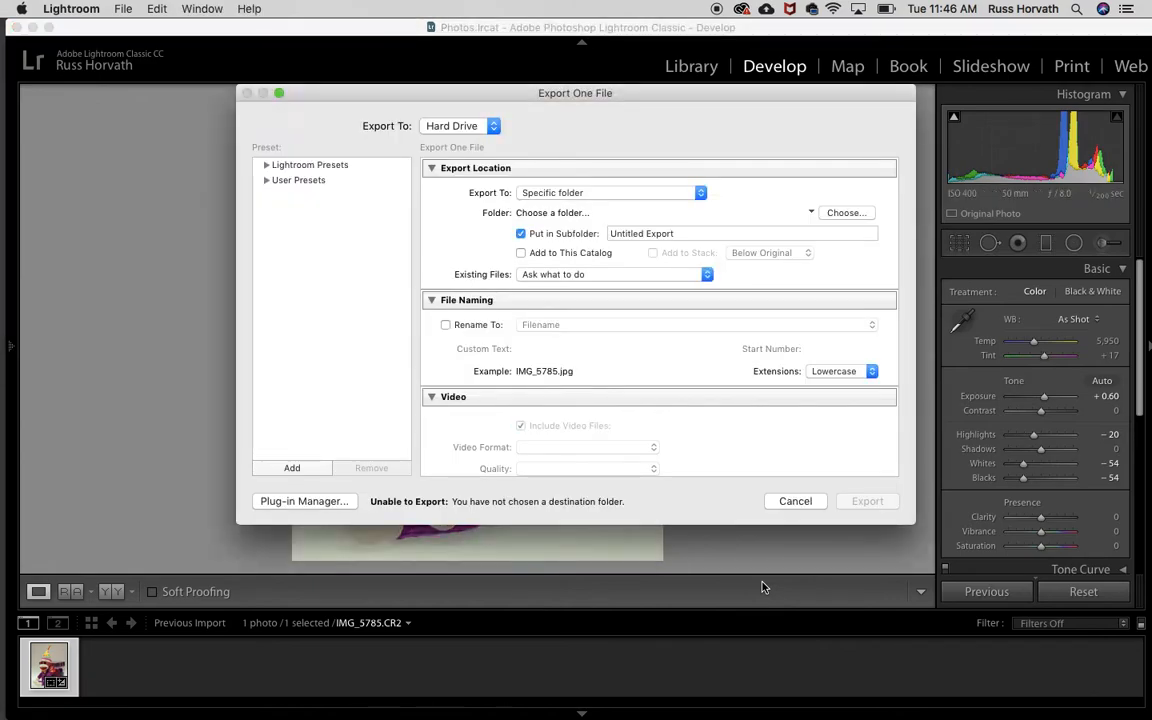
left_click(432, 168)
left_click(432, 191)
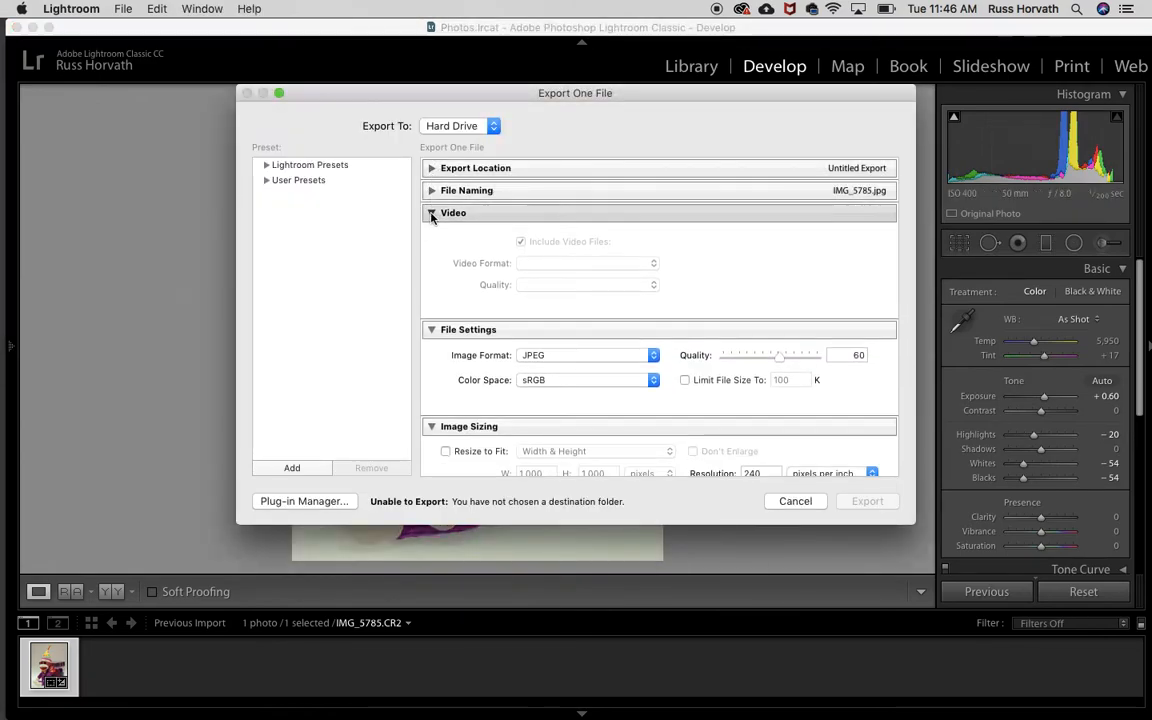
left_click(432, 213)
left_click(432, 235)
left_click(432, 258)
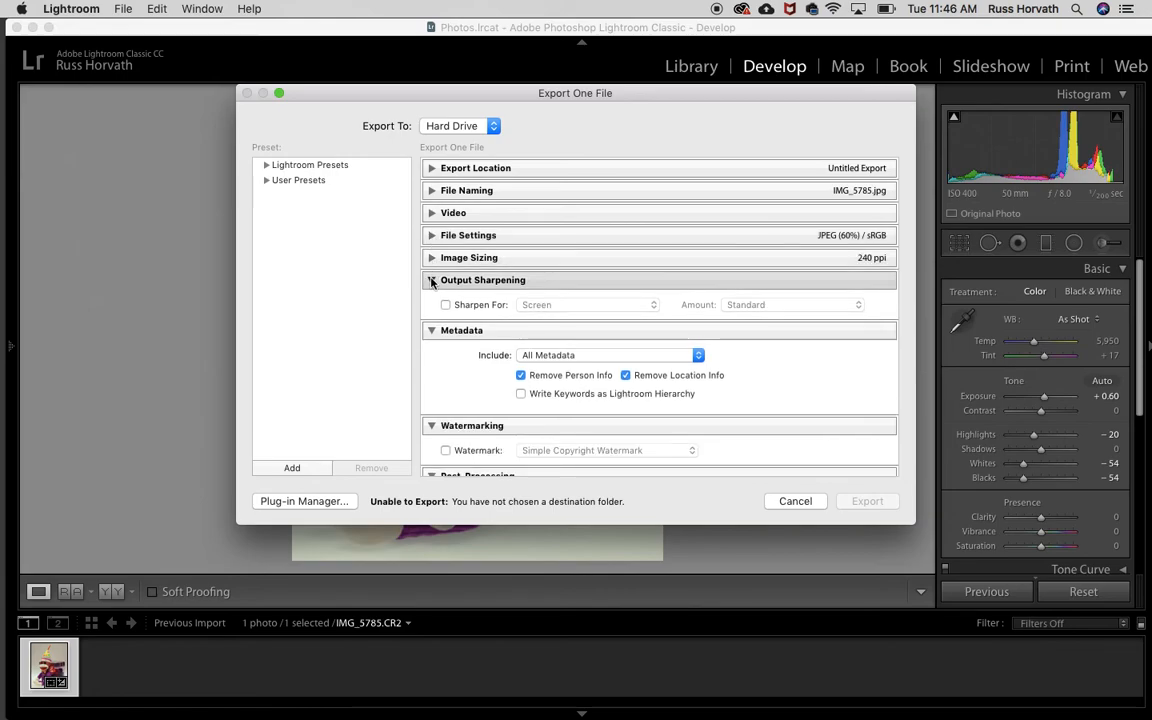
left_click(432, 280)
left_click(432, 302)
left_click(432, 325)
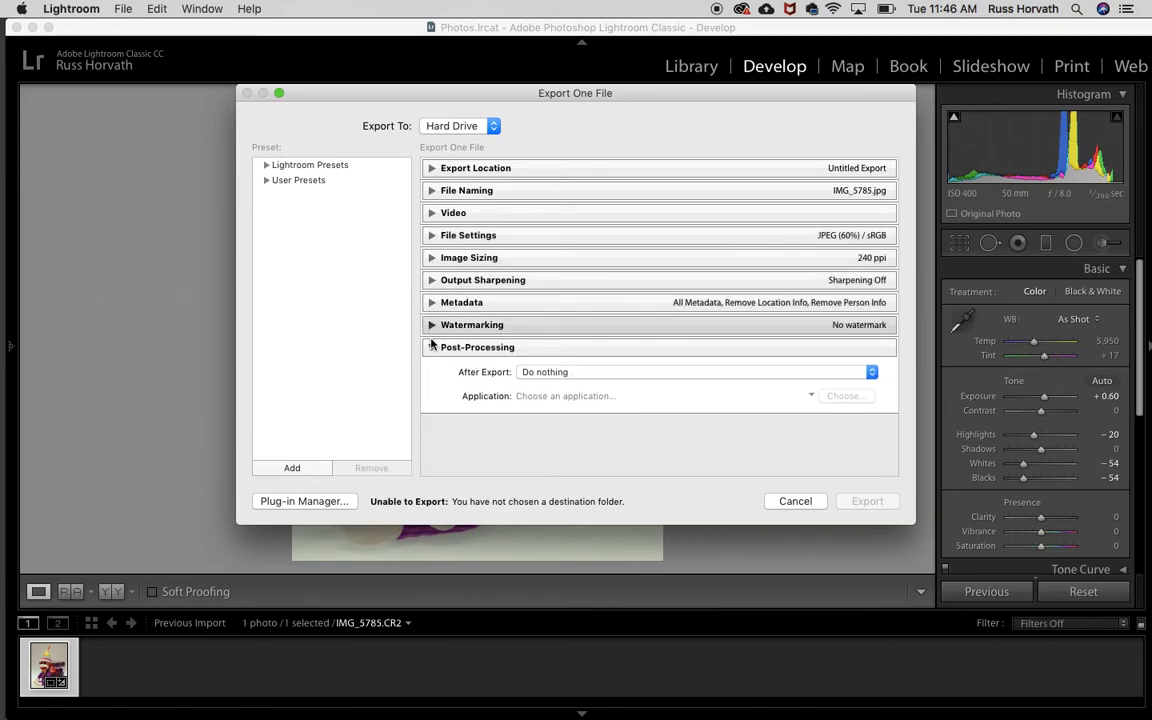
left_click(432, 347)
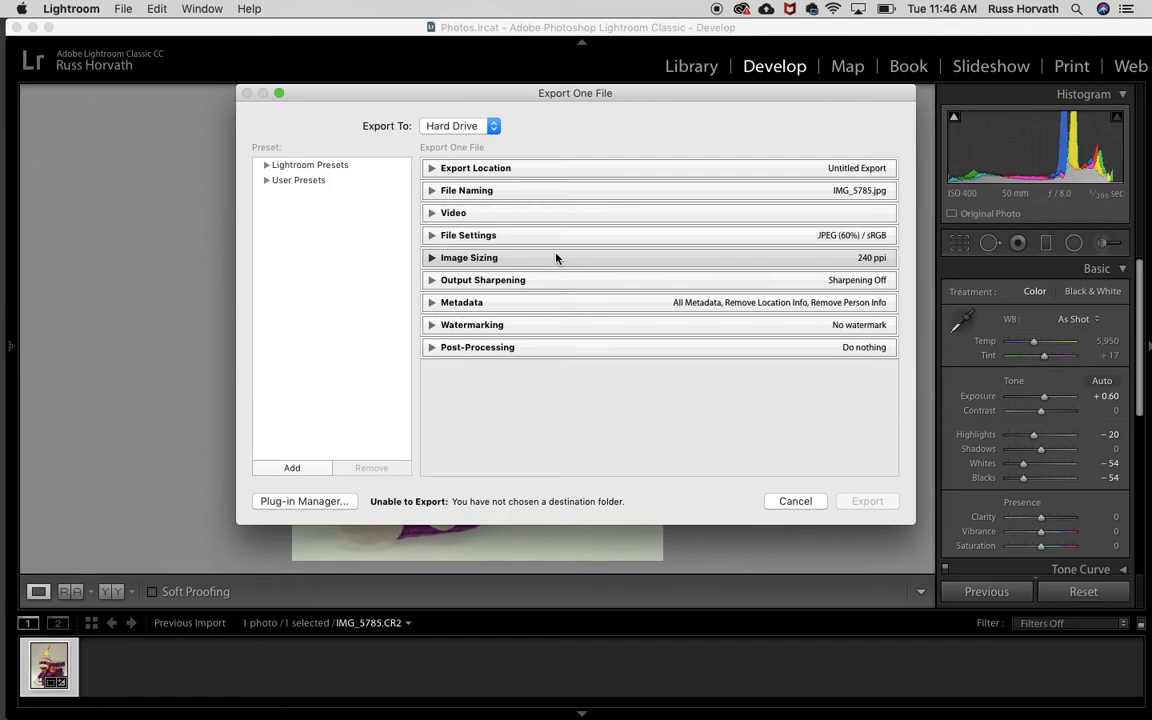
- Set the export location to Desktop and turn off placing the file in a subfolder
left_click(432, 168)
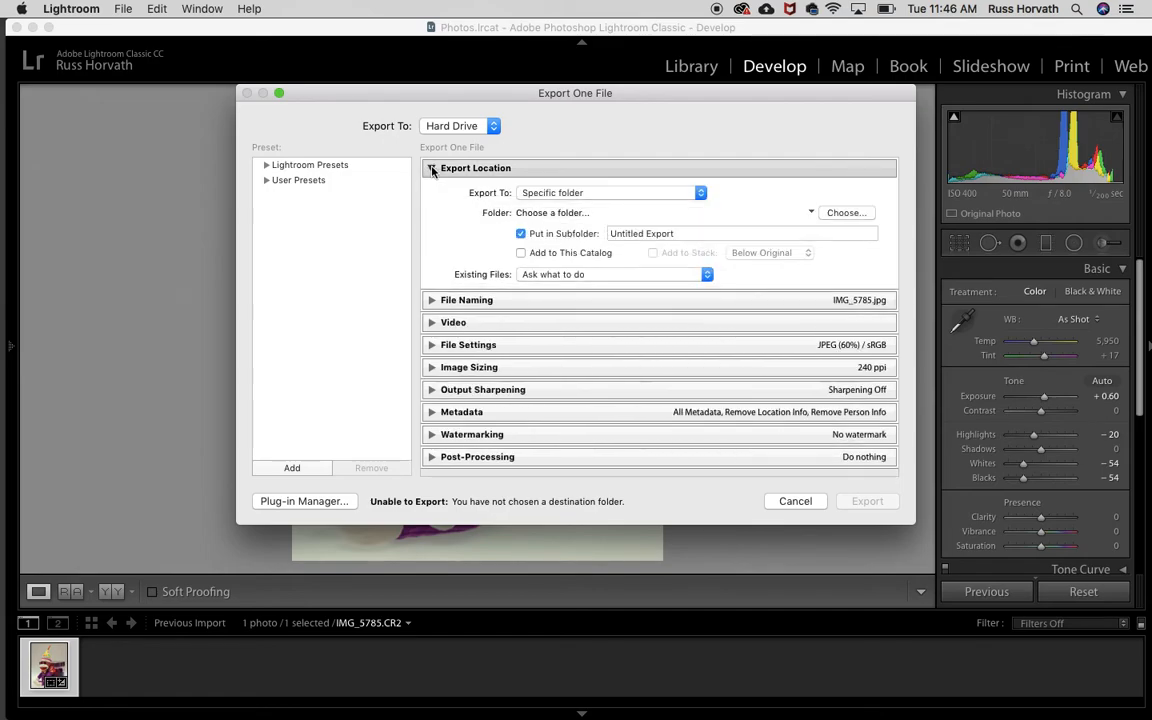
left_click(566, 193)
left_click(545, 241)
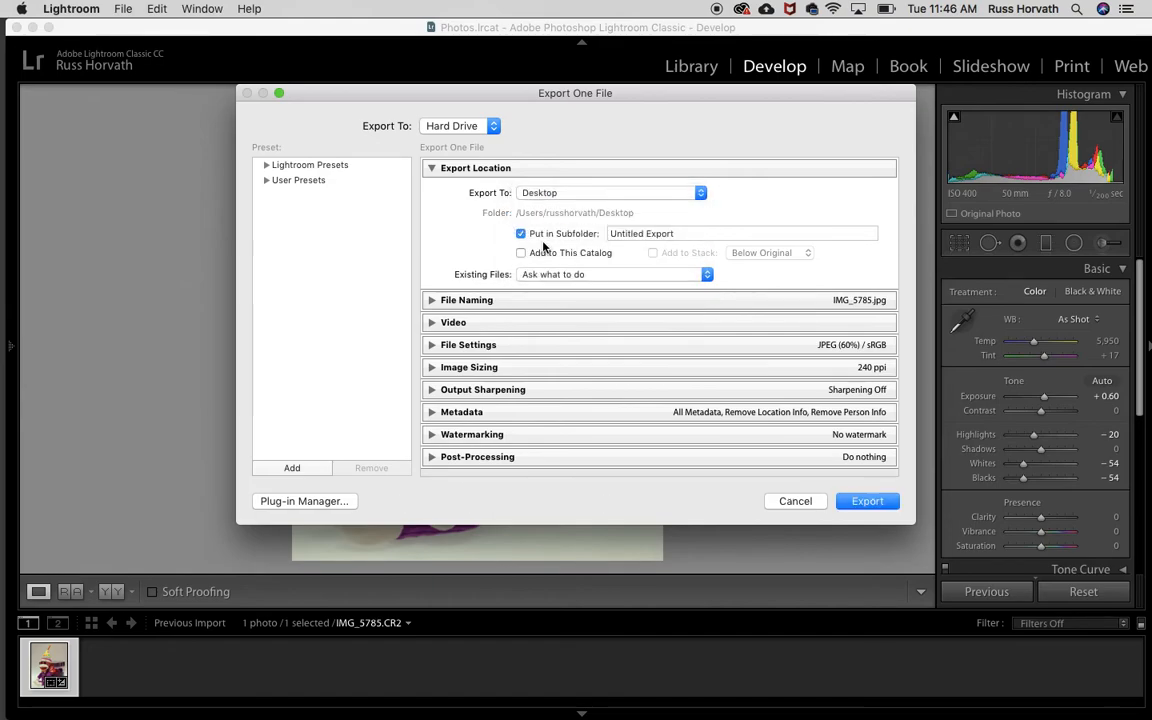
left_click(558, 192)
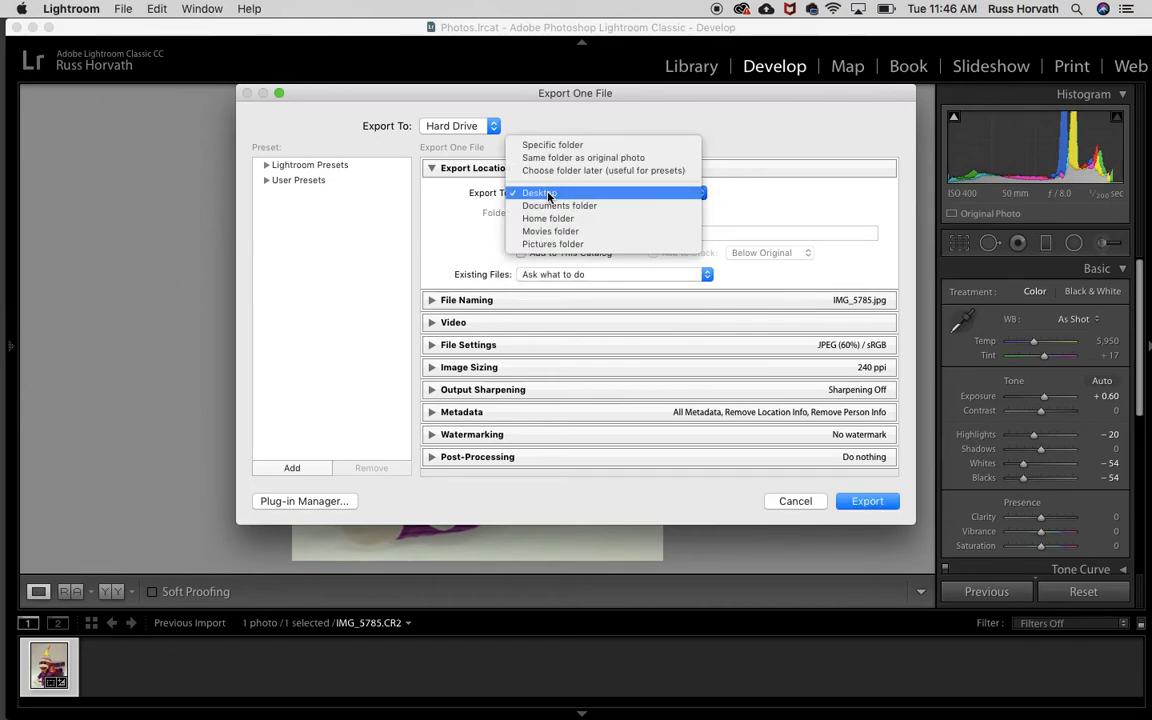
left_click(548, 193)
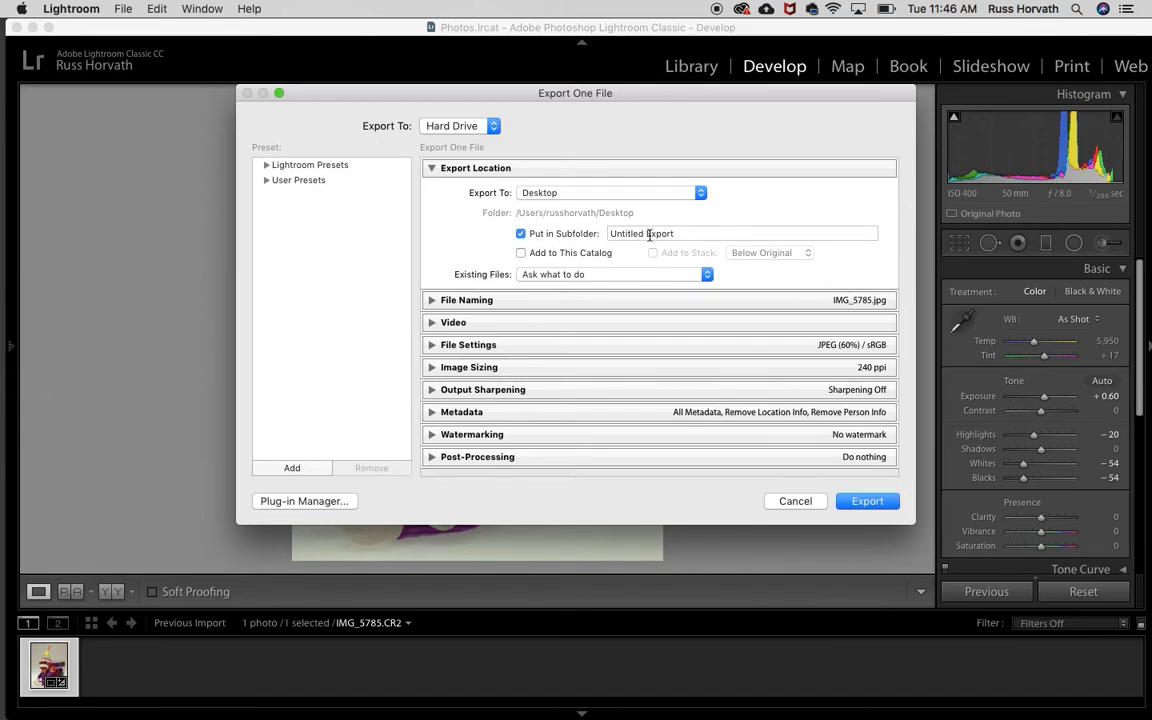
left_click(521, 235)
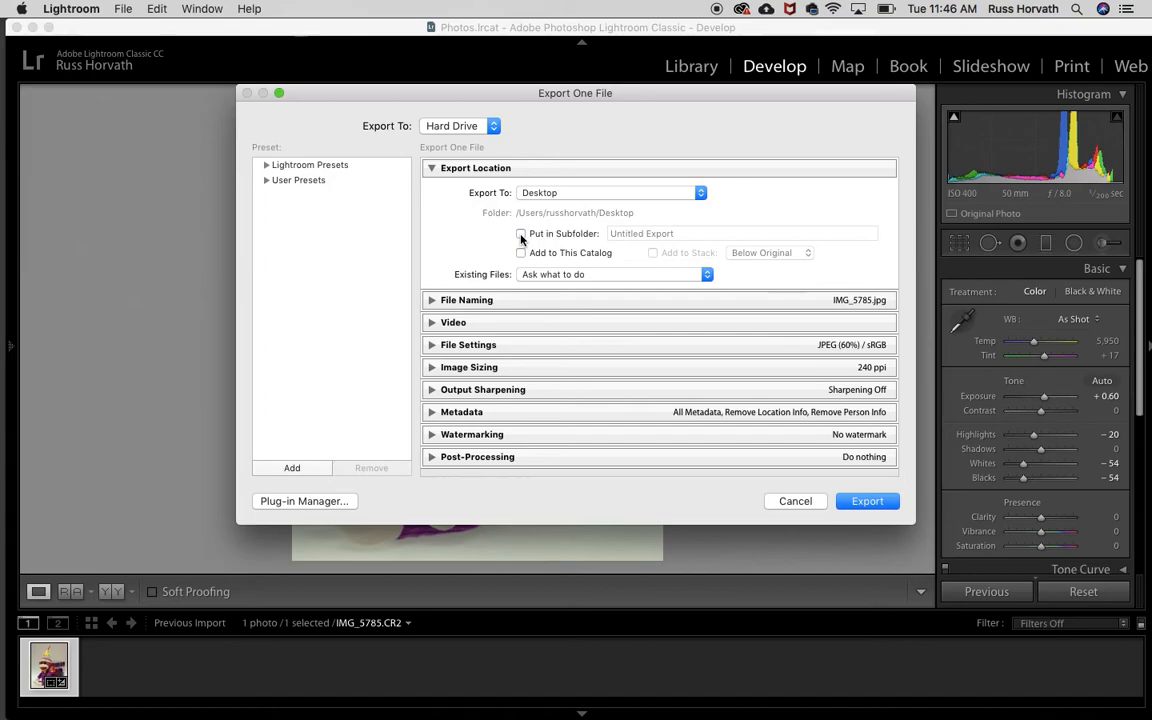
- Examine the export's file naming options, leaving renaming turned off
left_click(432, 301)
left_click(446, 325)
left_click(446, 325)
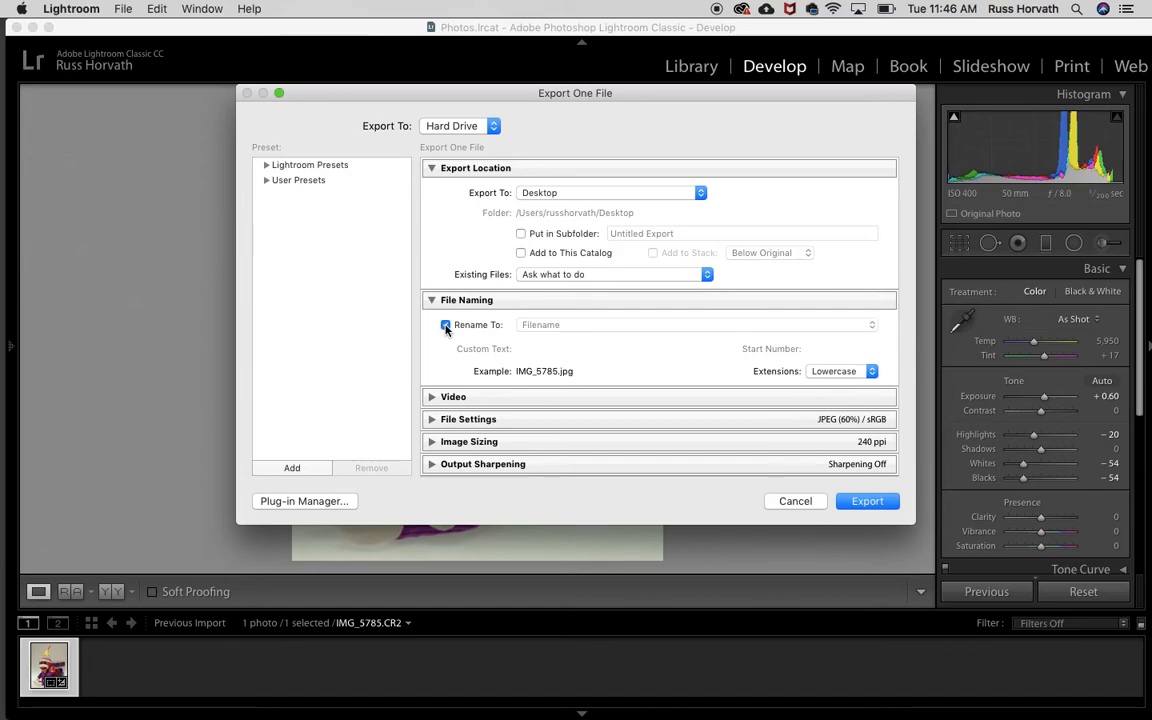
left_click(432, 301)
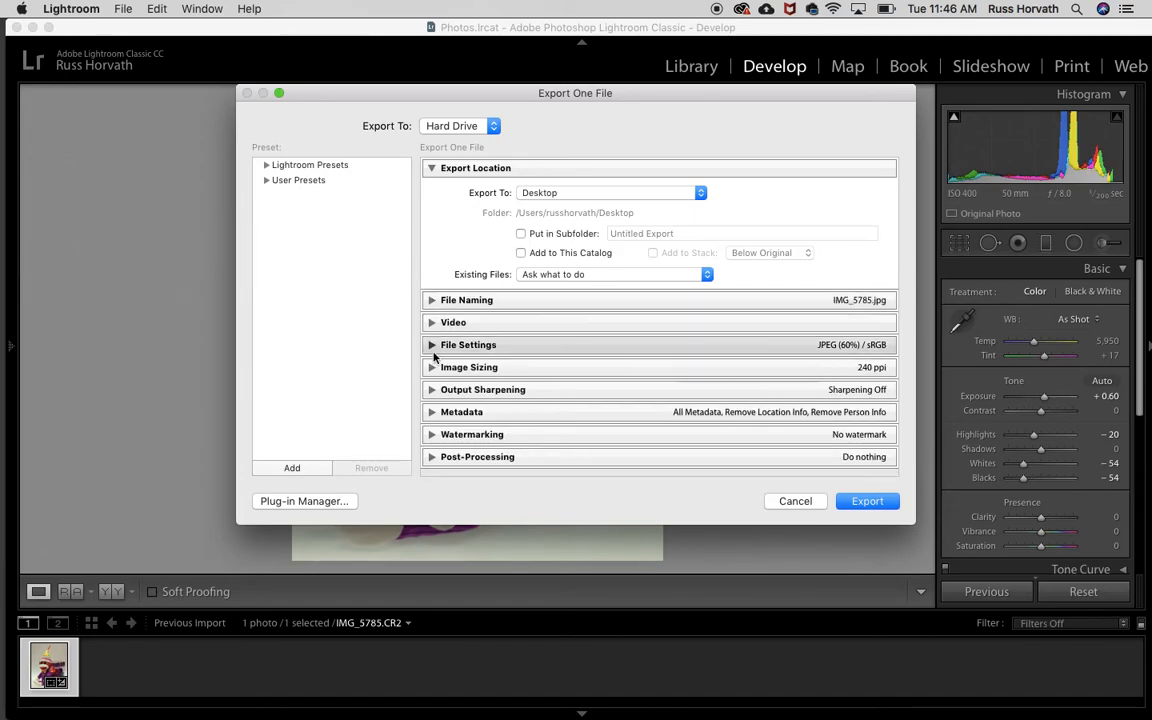
- Keep JPEG as the export's image format and set its quality to 100
left_click(432, 345)
scroll(585, 362, "down", 3)
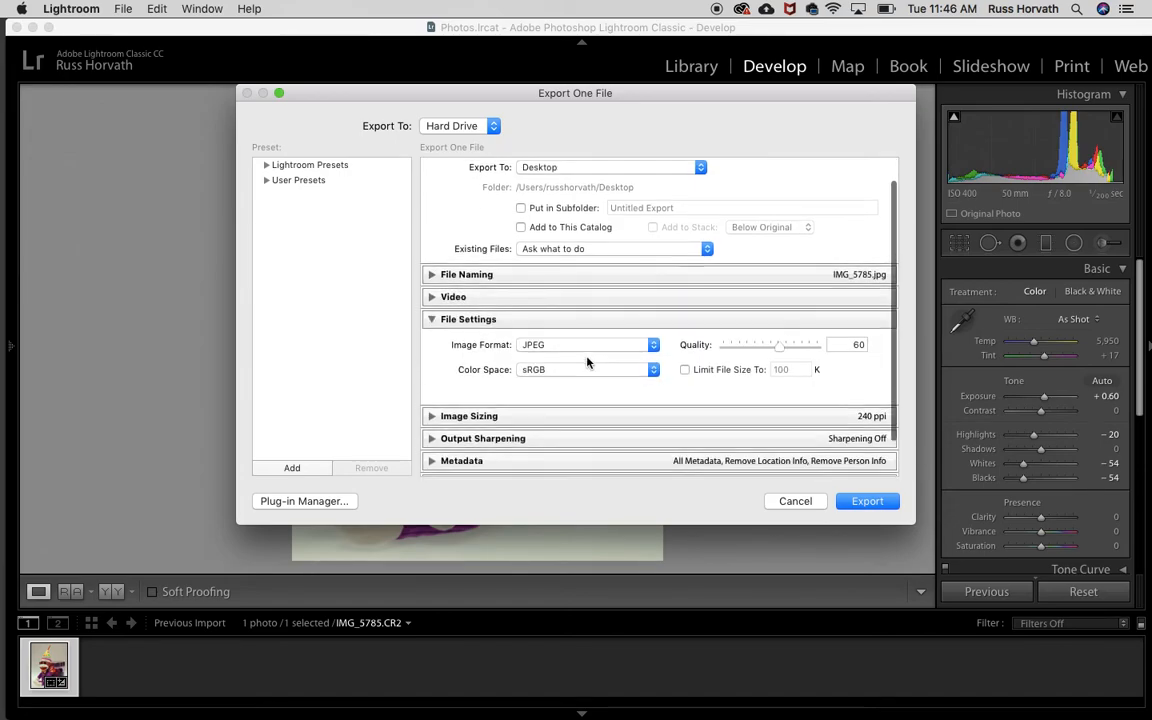
left_click(578, 304)
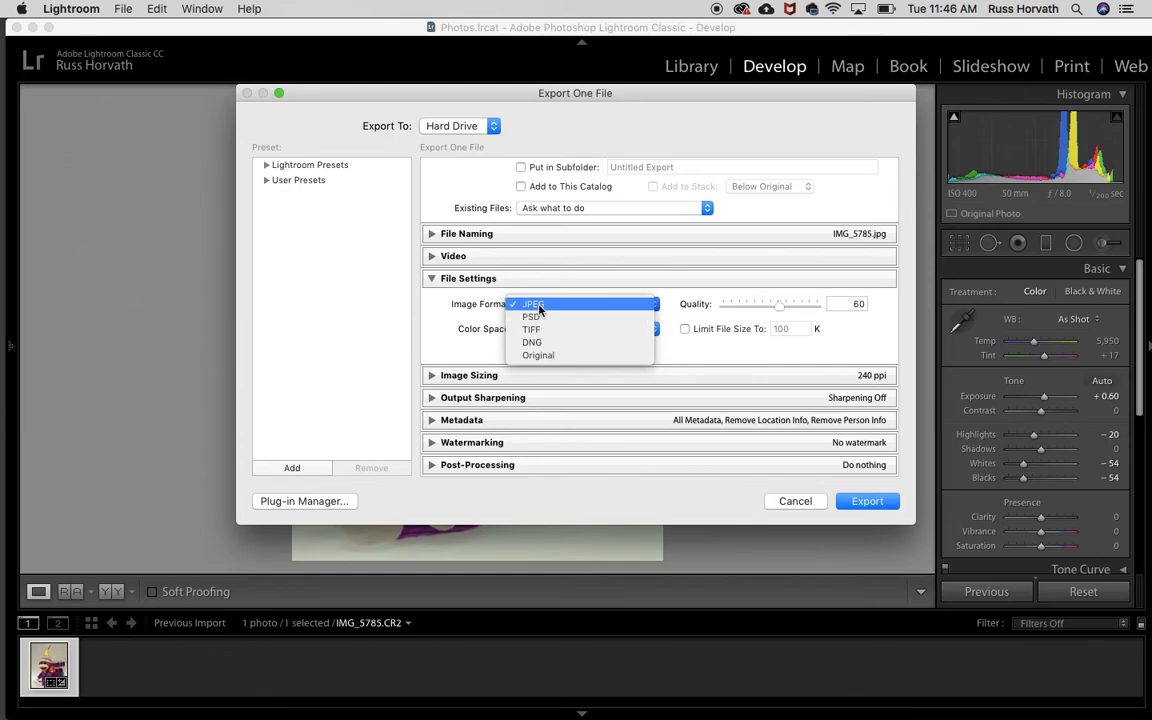
left_click(538, 305)
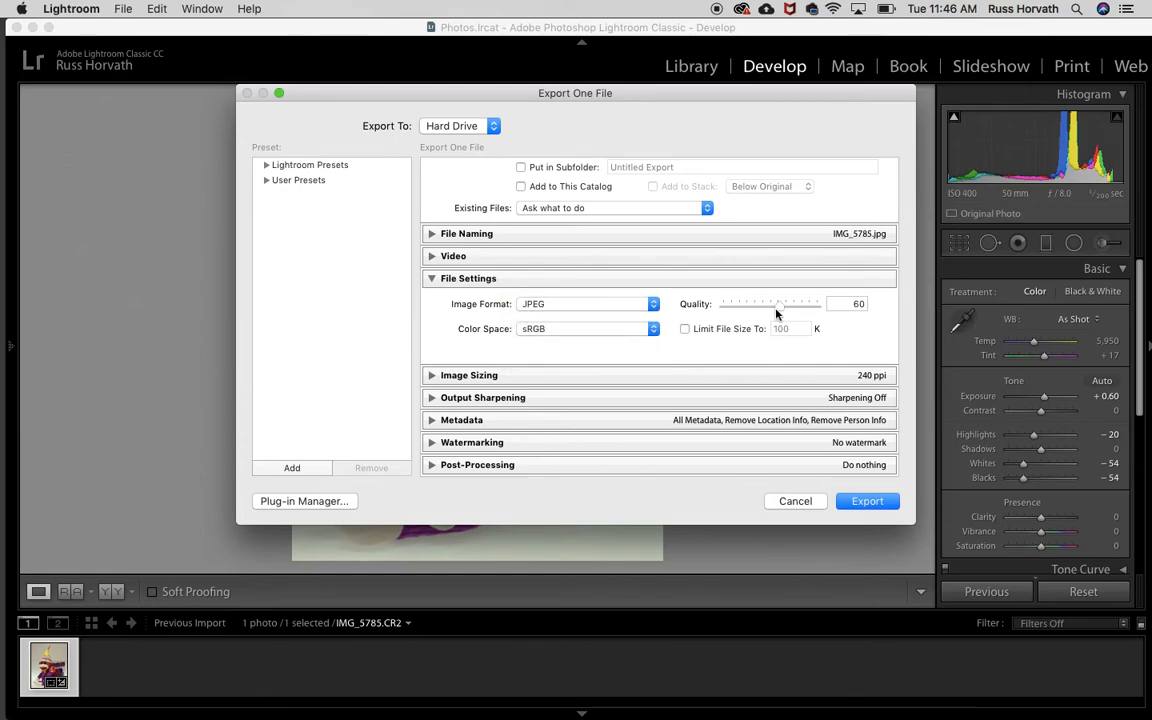
left_click_drag(779, 305, 821, 310)
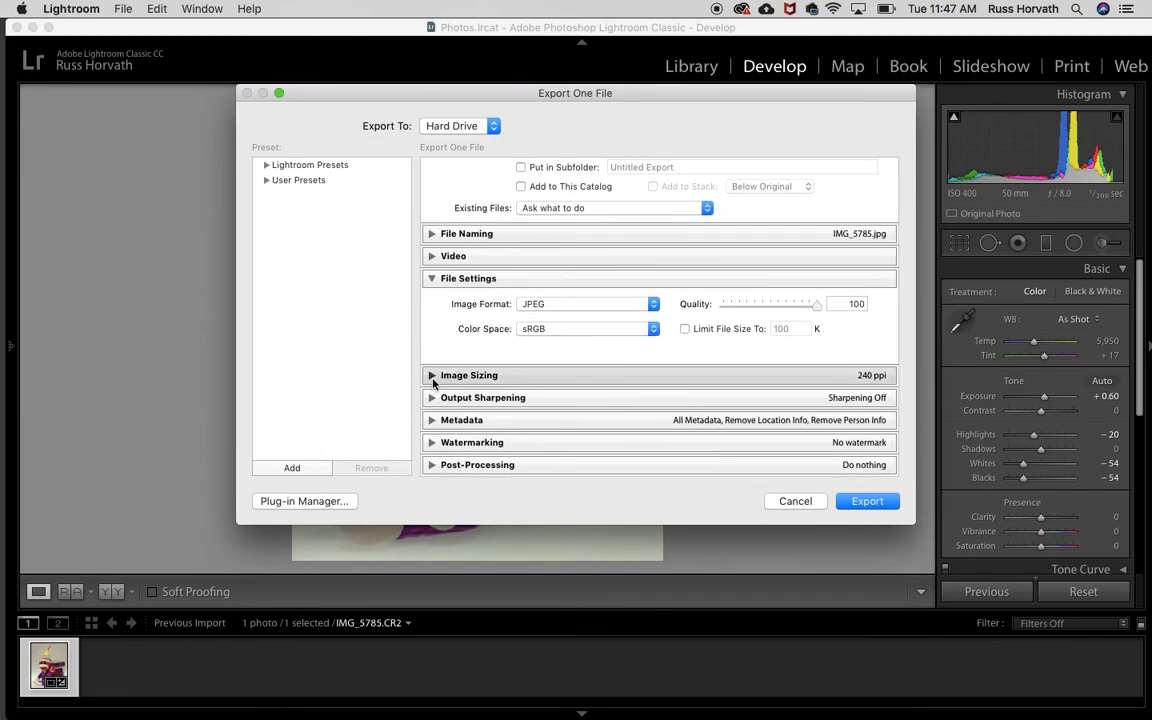
- Resize the export to fit dimensions of 8 × 18 pixels at 150 pixels per inch and export the file
left_click(430, 375)
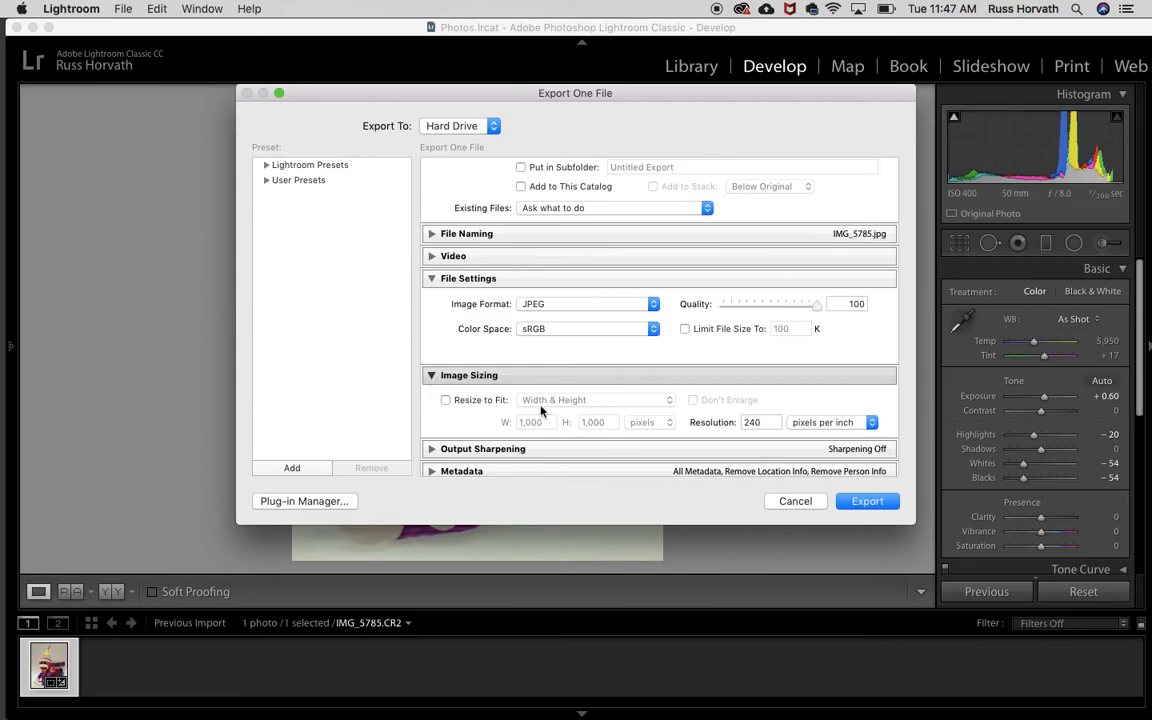
left_click(446, 400)
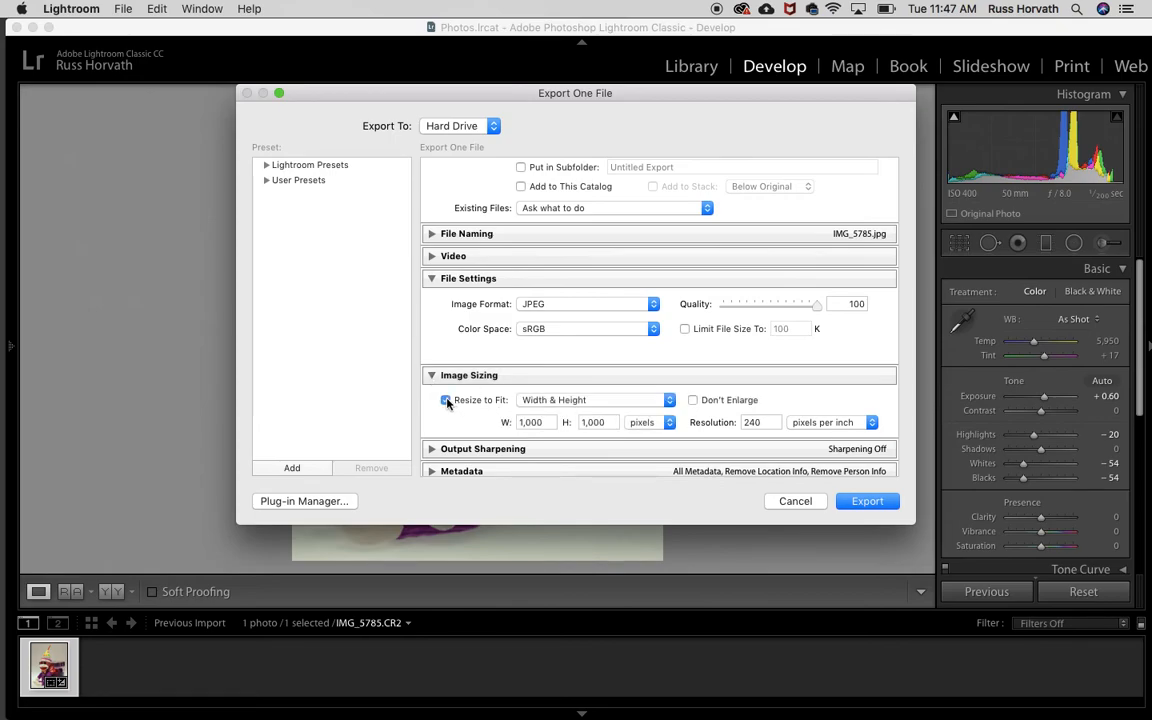
left_click(597, 400)
left_click(573, 414)
left_click(532, 422)
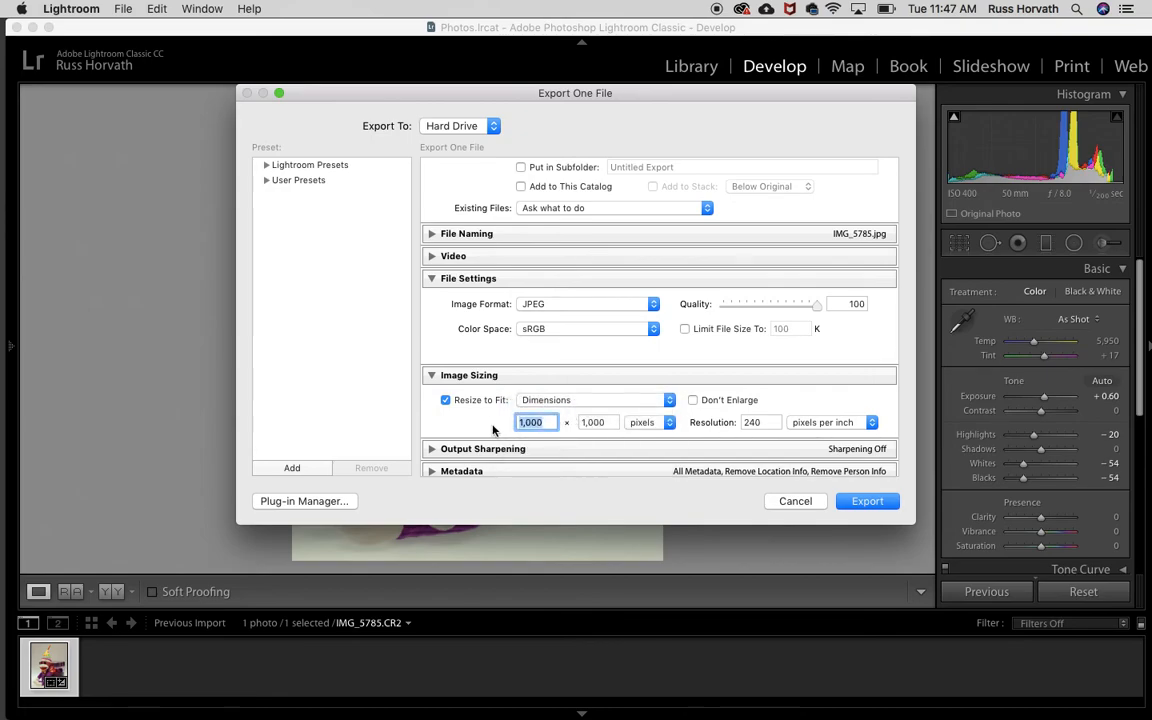
type("8")
left_click(612, 422)
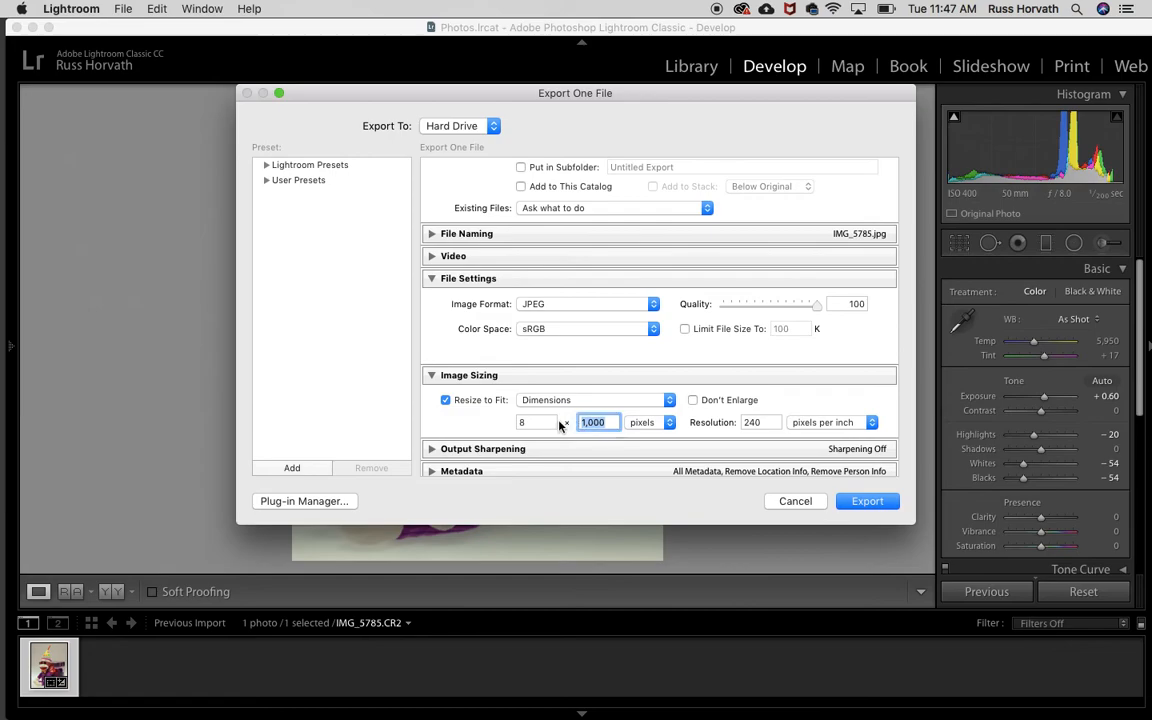
type("18")
key("Tab")
type("15")
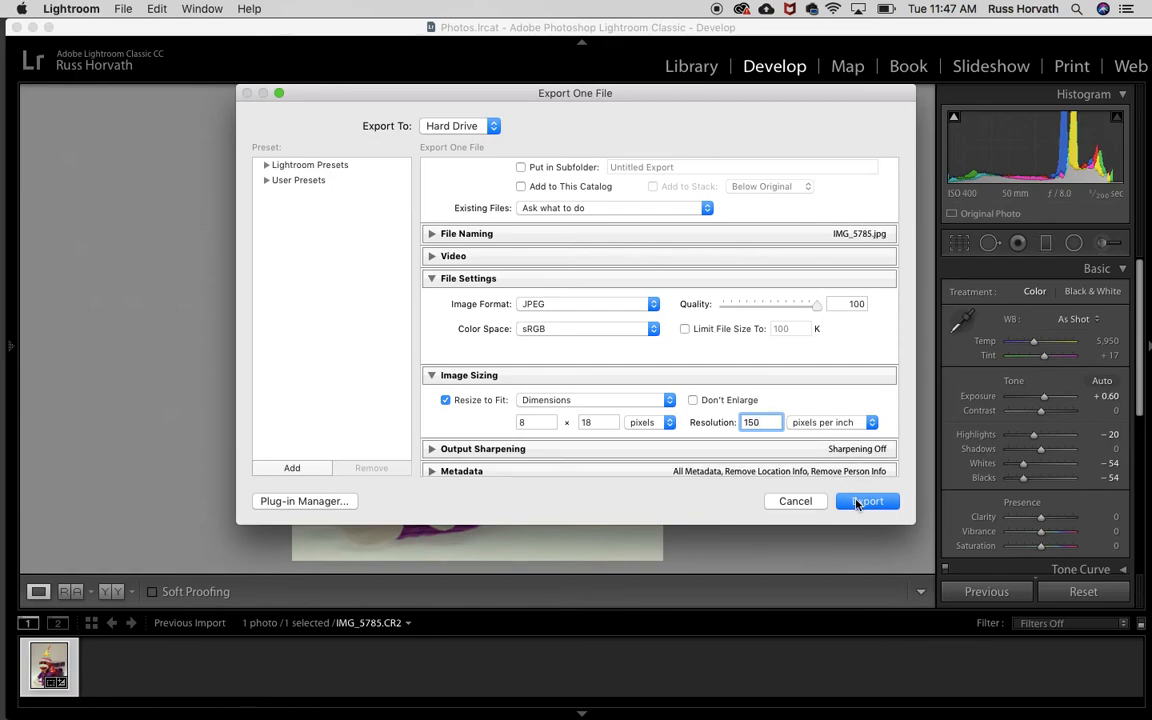
left_click(866, 501)
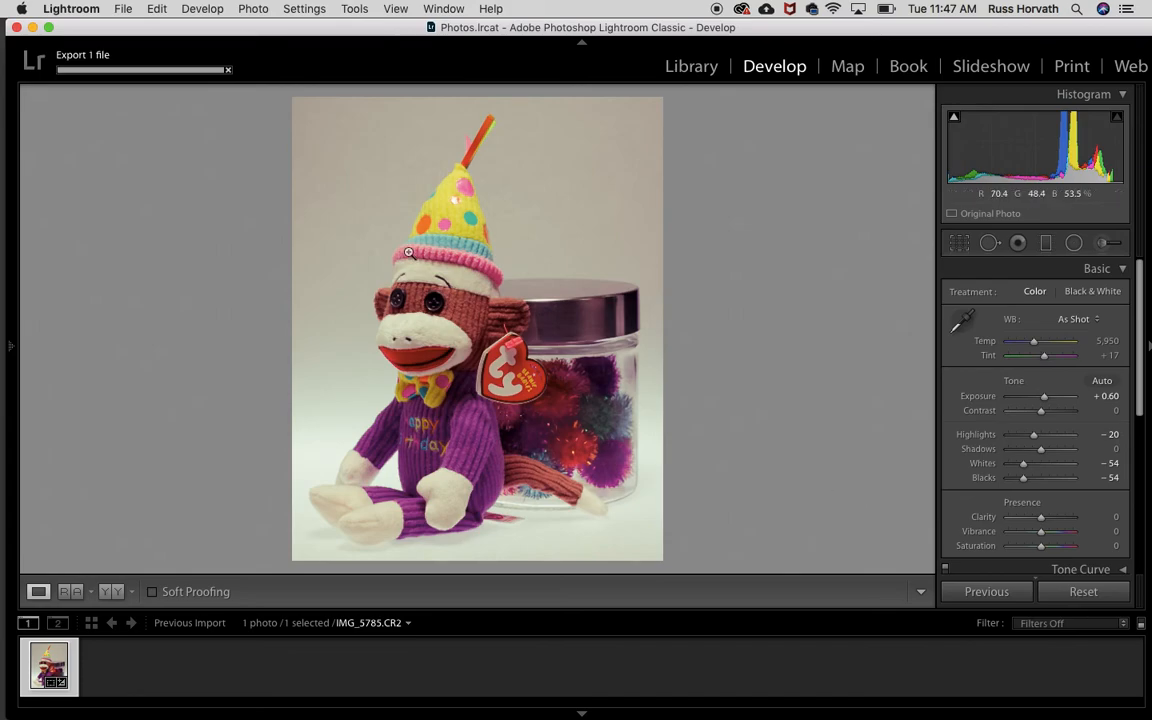
- Minimize Lightroom, place IMG_5785.CR2 and the exported IMG_5785.jpg together on the desktop, and preview the JPEG
left_click(33, 27)
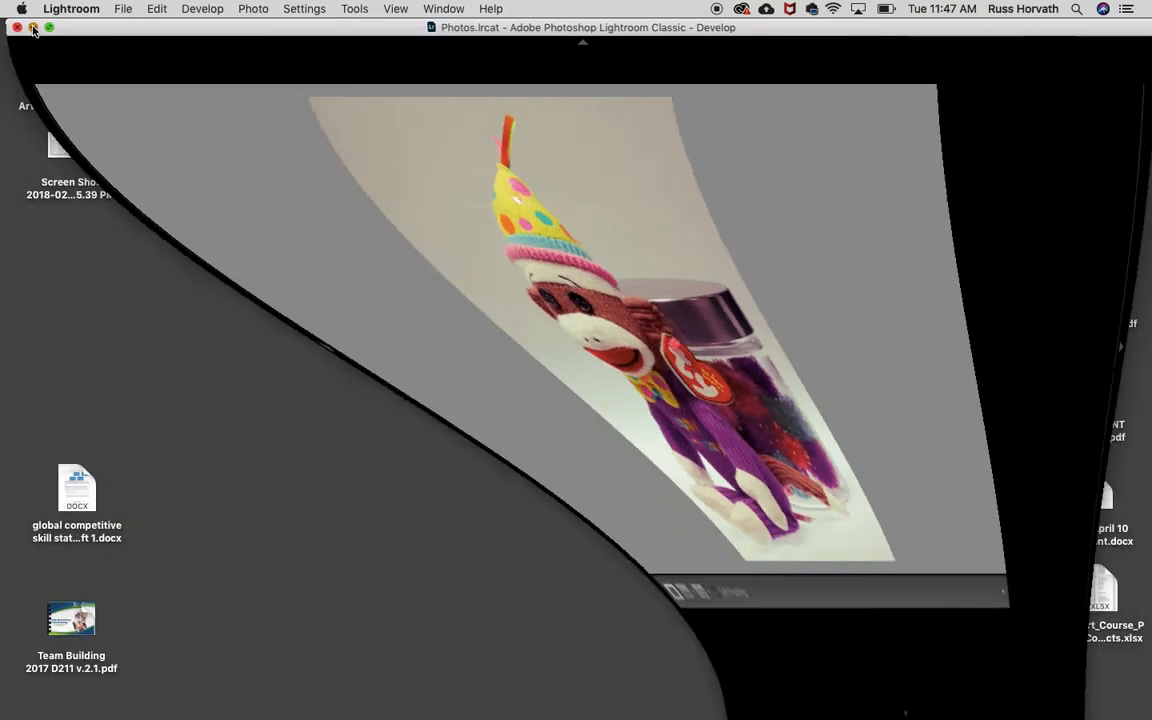
left_click_drag(679, 183, 579, 214)
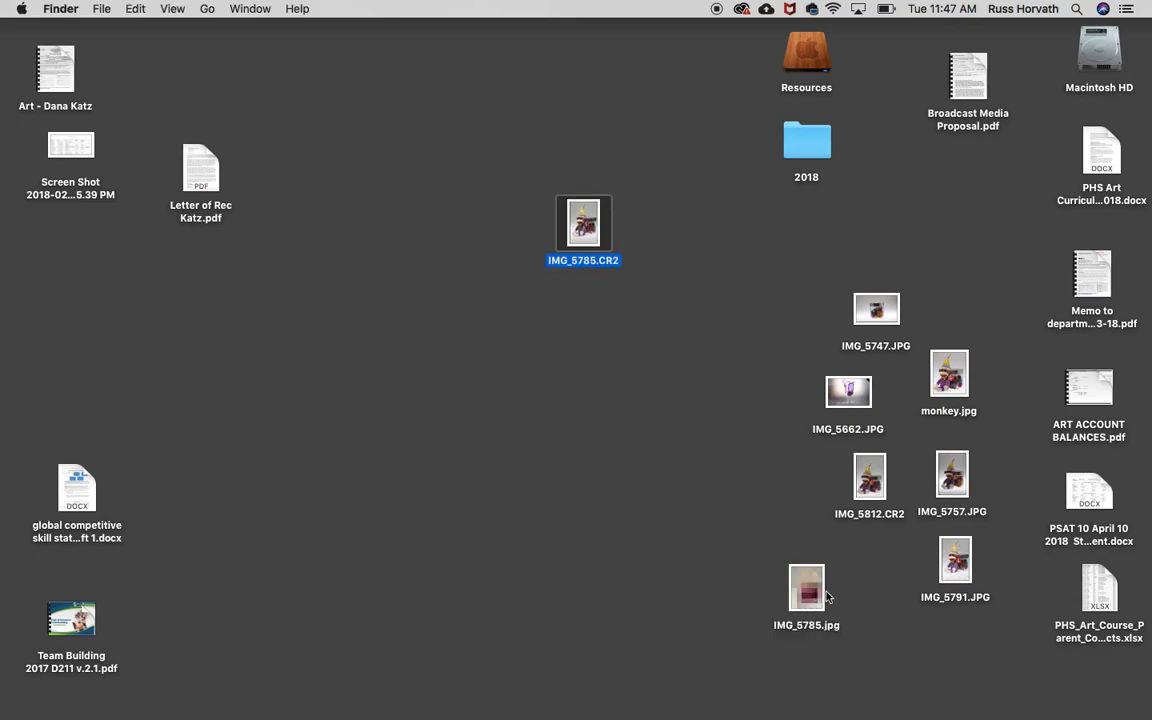
left_click_drag(820, 593, 604, 322)
key("space")
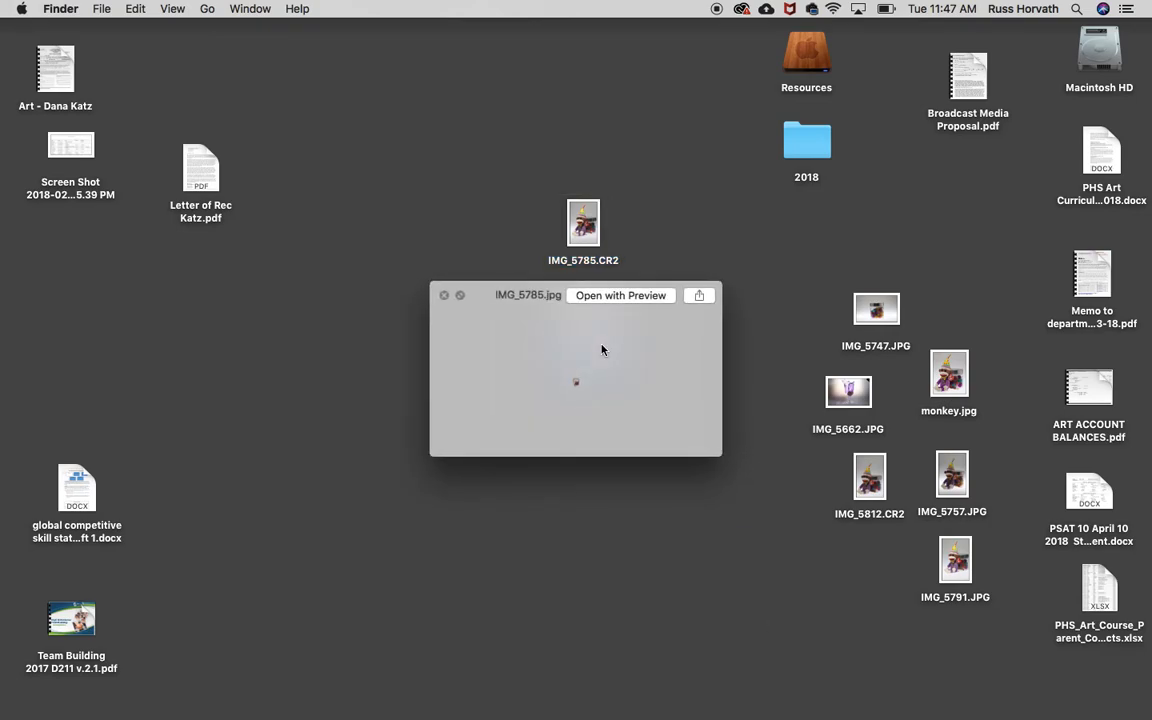
key("space")
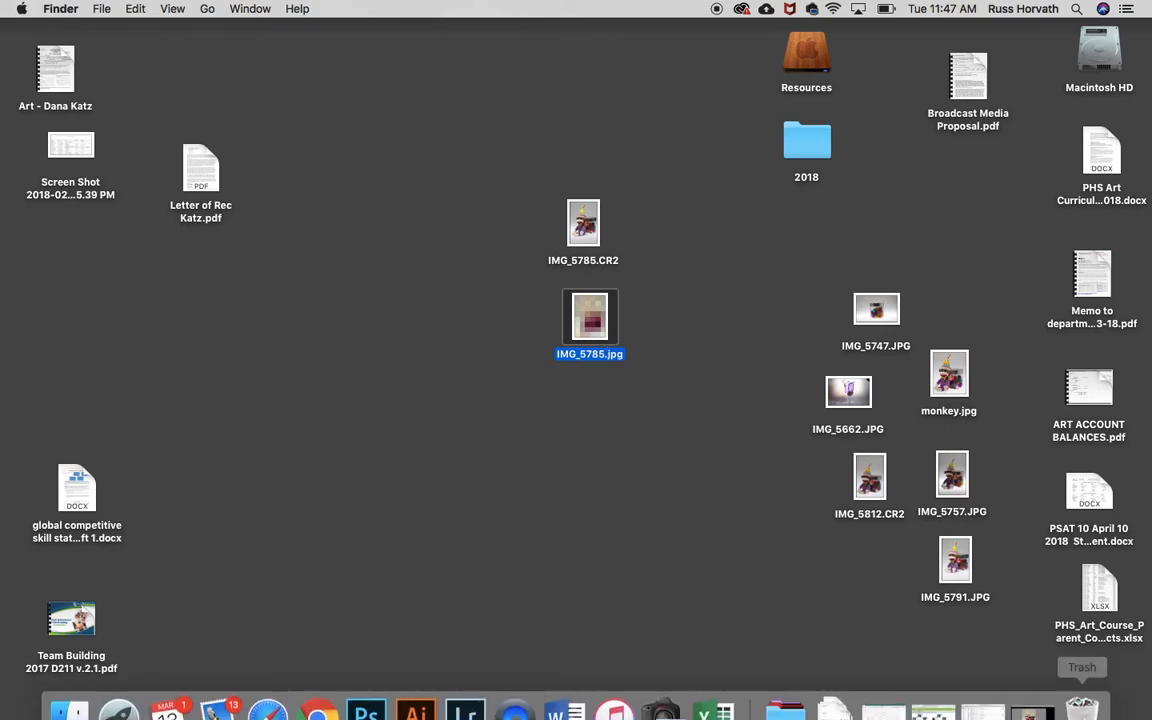
- Bring Lightroom up briefly, return to the desktop, and preview the exported IMG_5785.jpg once more
left_click(925, 702)
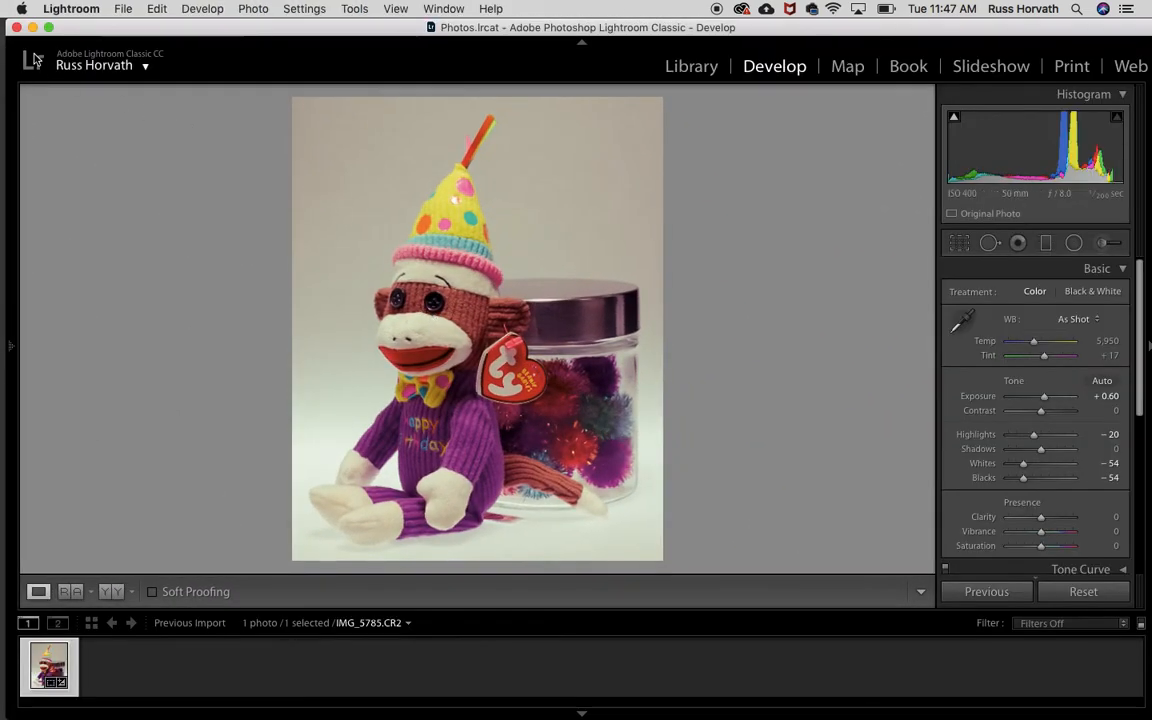
key("super+m")
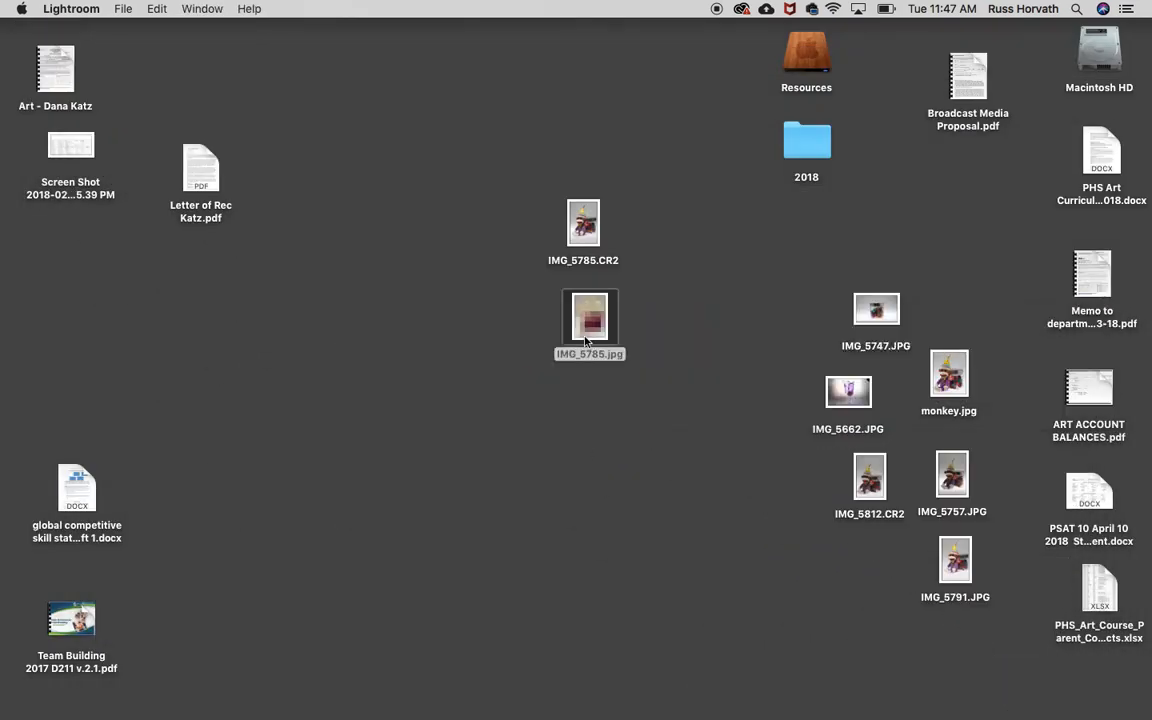
left_click(586, 318)
key("space")
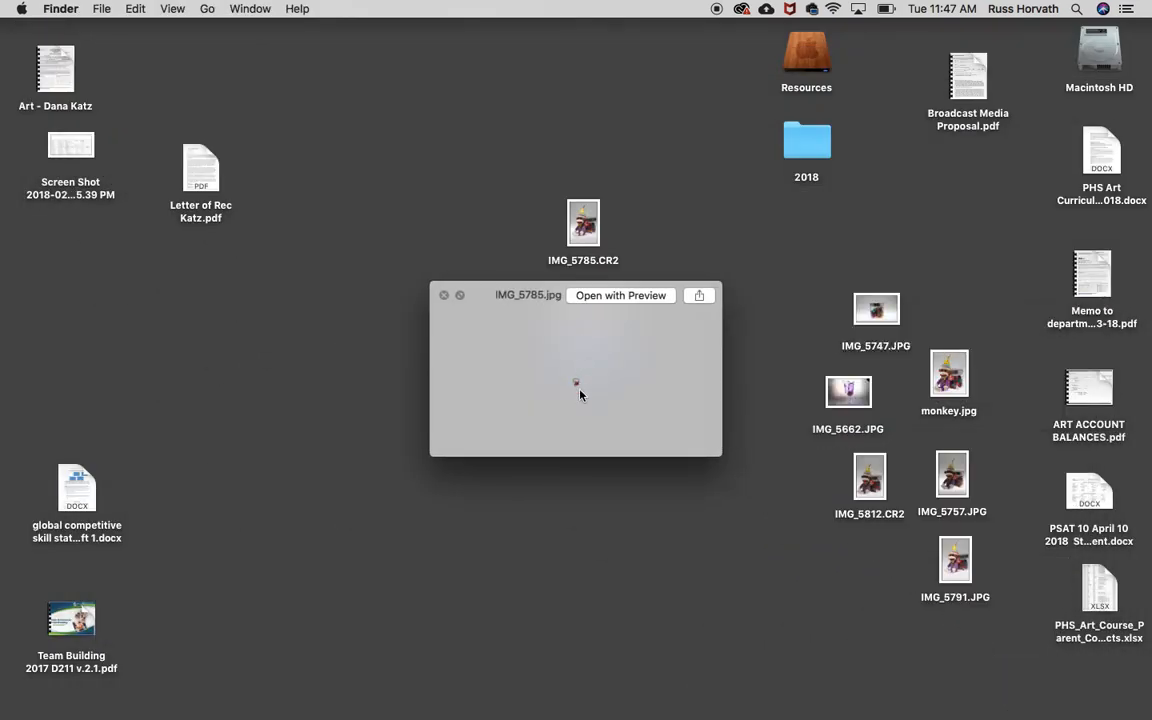
left_click(445, 294)
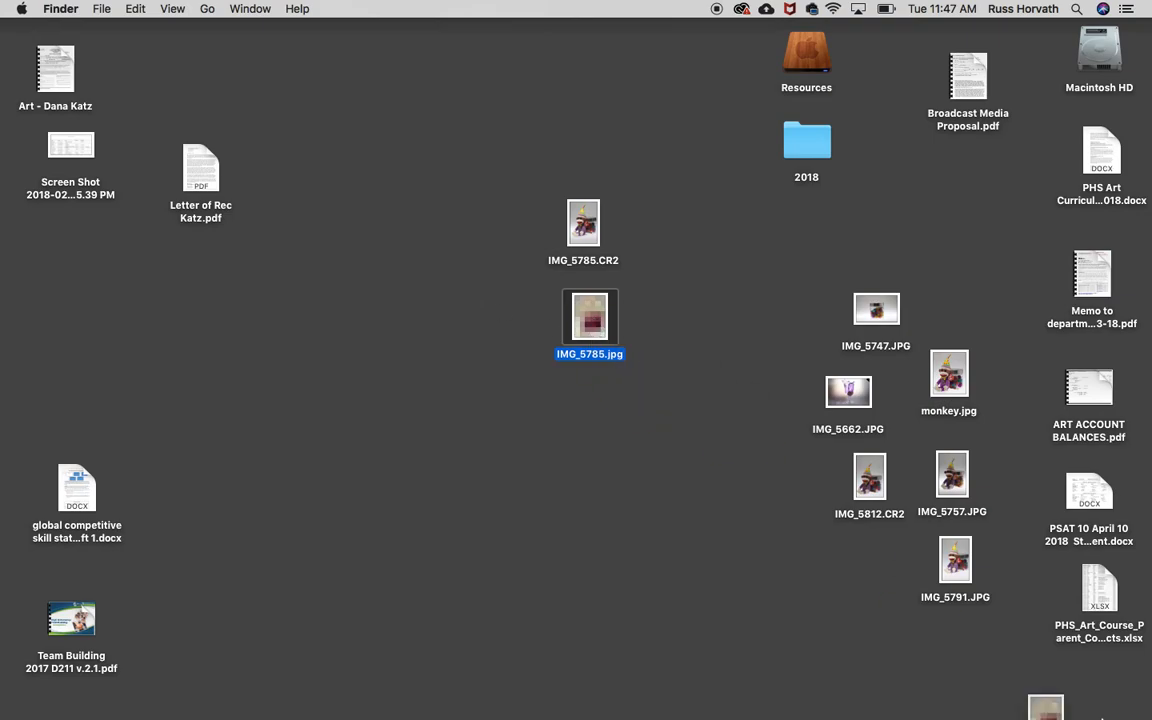
- Move the exported IMG_5785.jpg to the Trash and switch back to Lightroom
mouse_move(1097, 708)
key("super+BackSpace")
left_click(1032, 690)
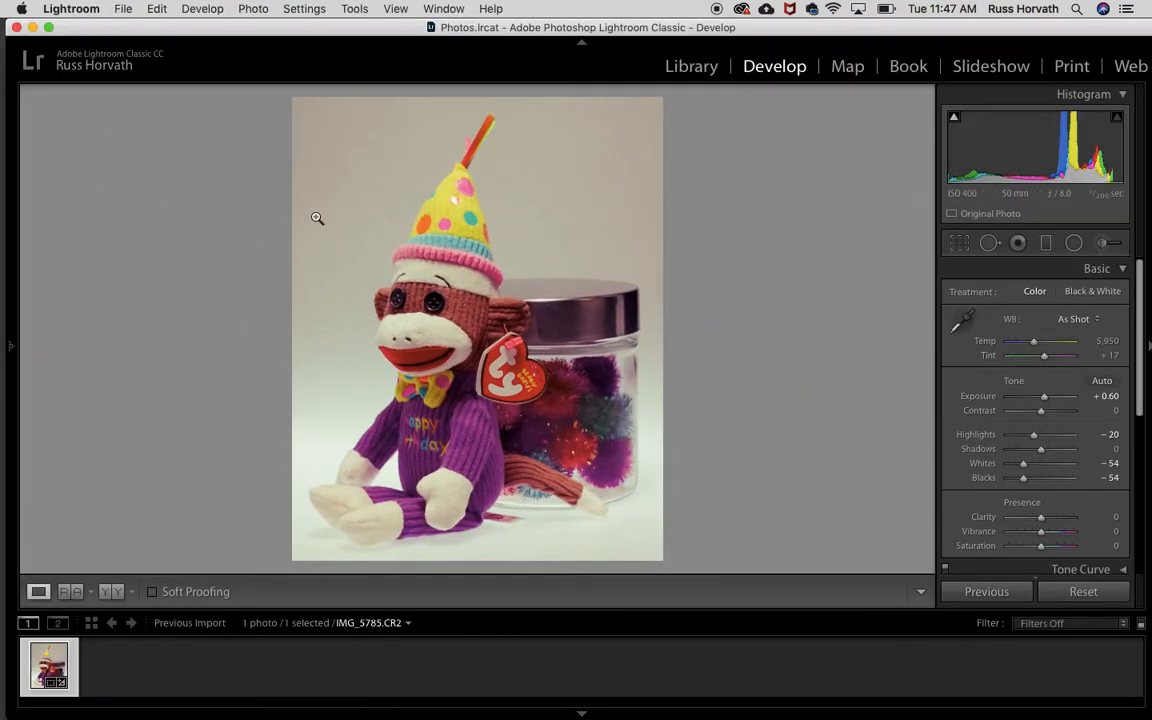
- Open the export settings for IMG_5785.CR2, set the second resize dimension to 10, and switch the dimension unit to inches
right_click(366, 256)
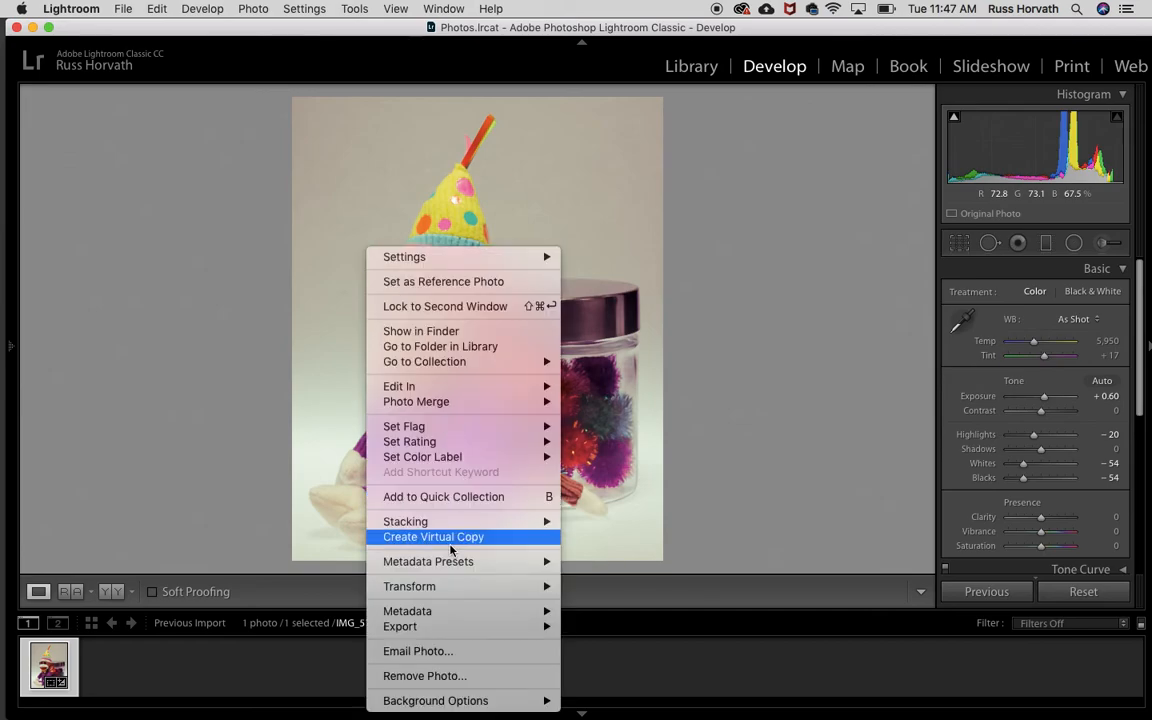
mouse_move(522, 626)
left_click(582, 586)
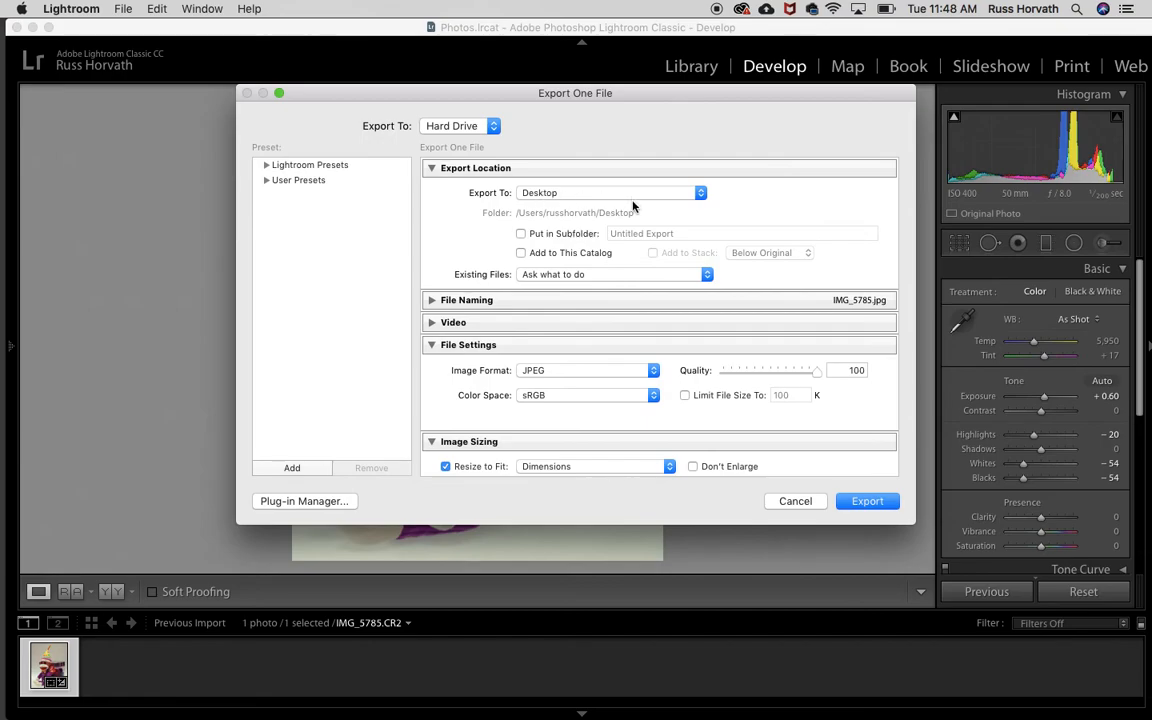
scroll(690, 375, "down", 5)
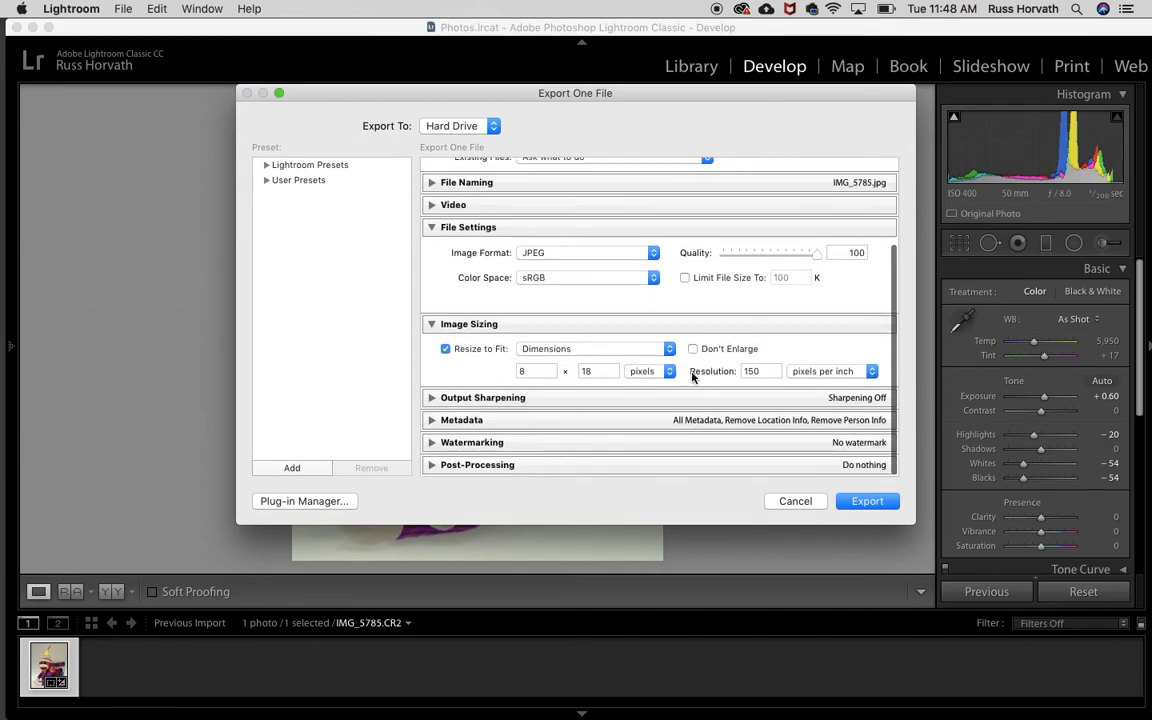
double_click(598, 371)
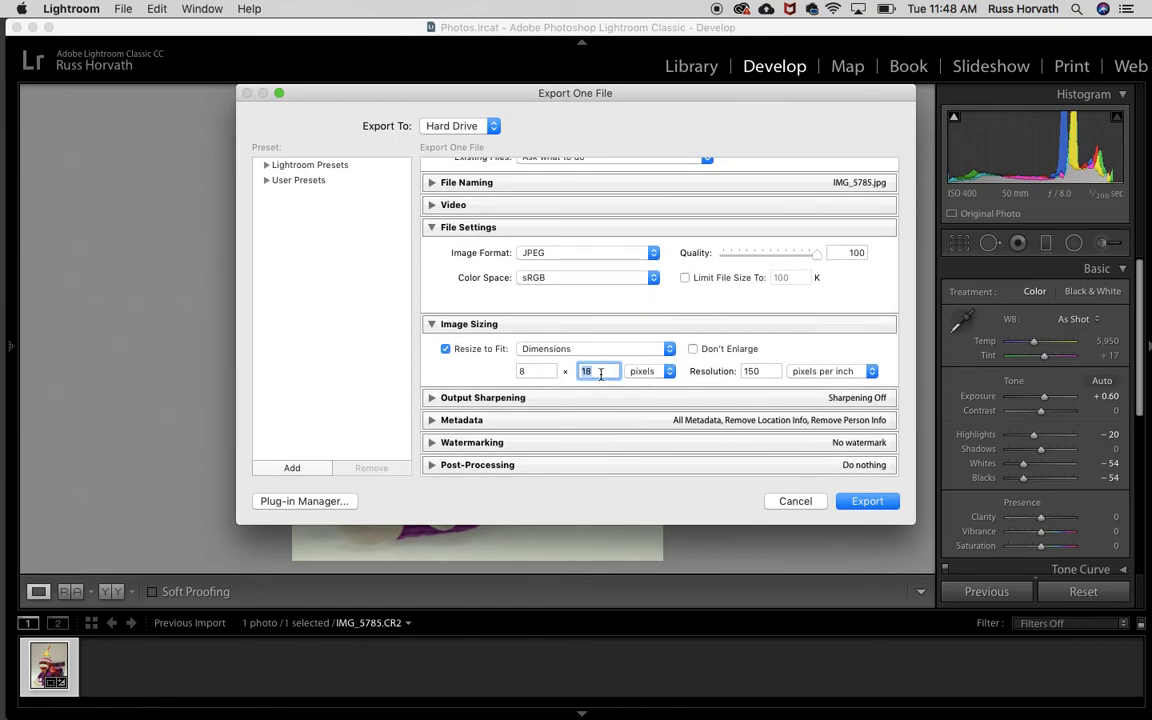
type("10")
left_click(670, 372)
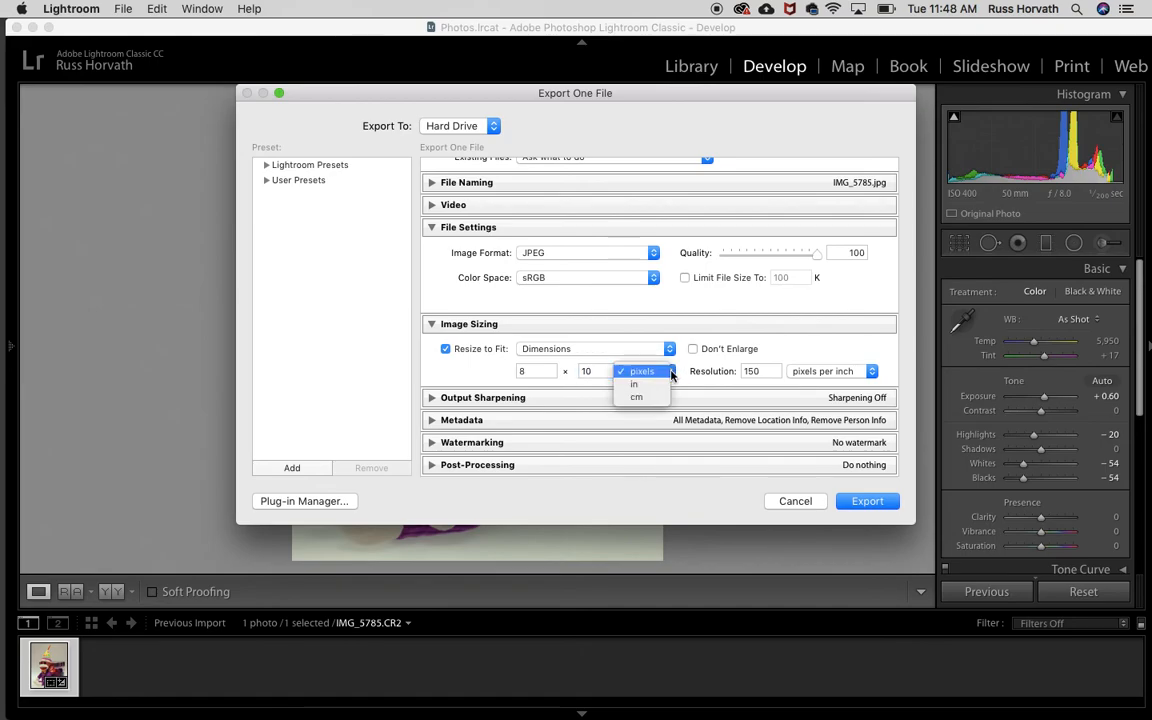
left_click(637, 386)
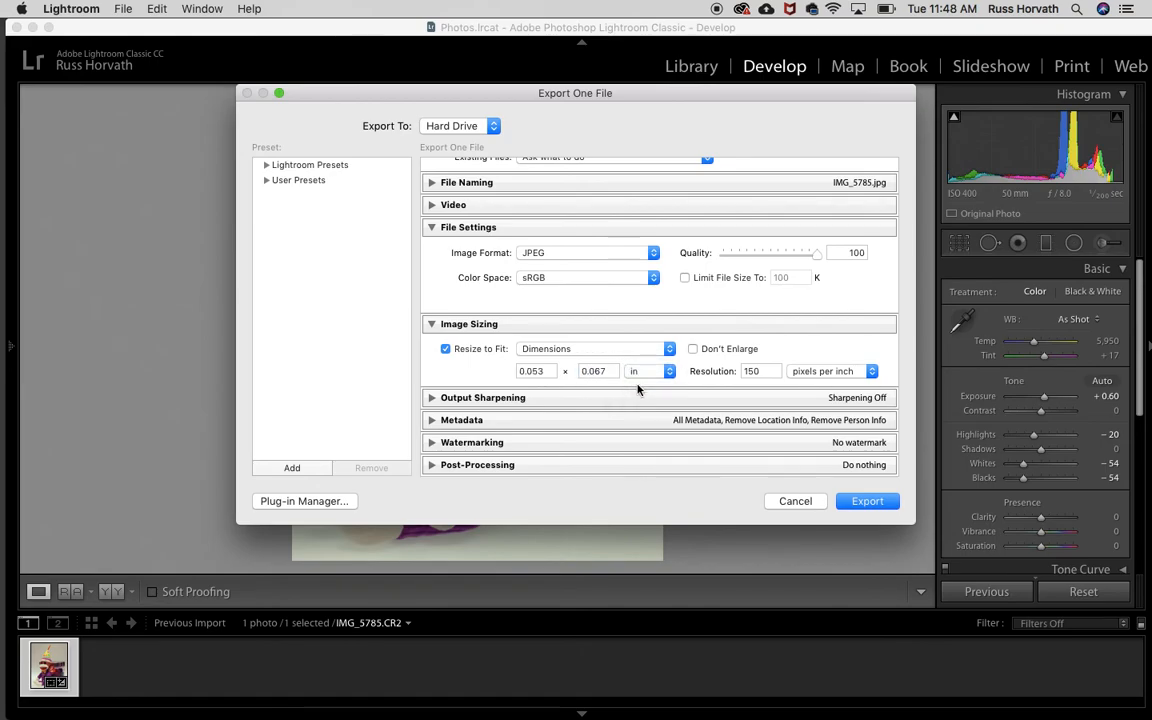
- Set the resize dimensions to 8 × 10 inches and export the file
left_click(551, 372)
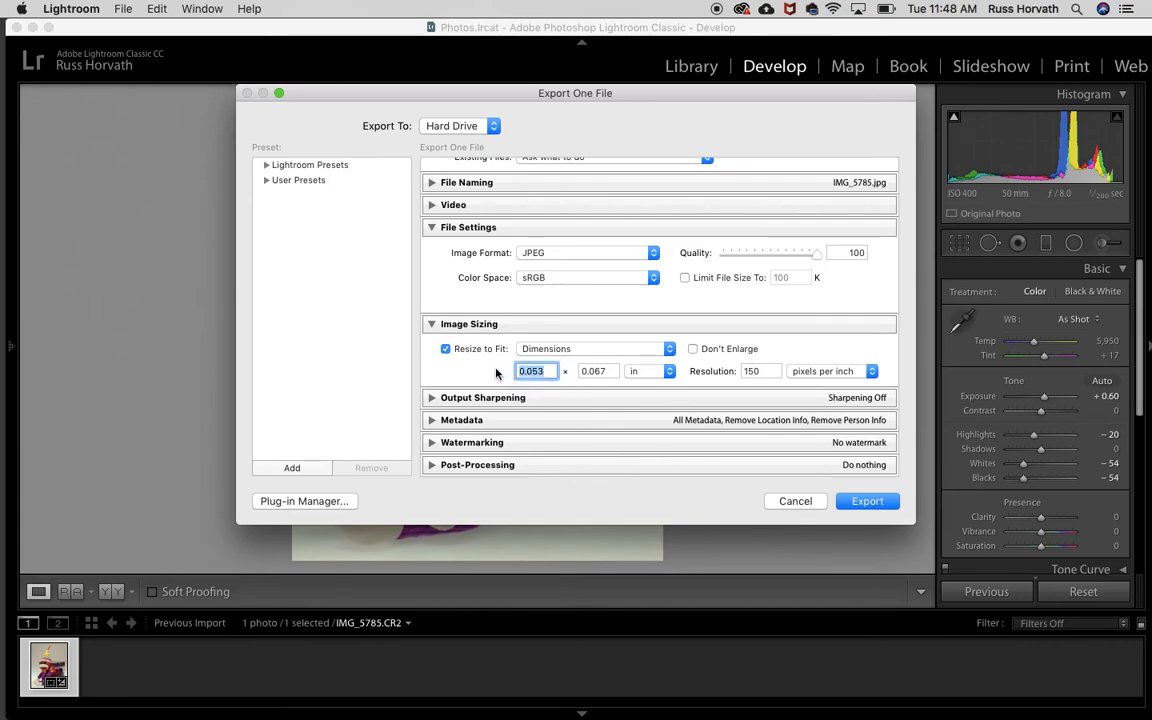
type("8")
left_click(594, 370)
type("10")
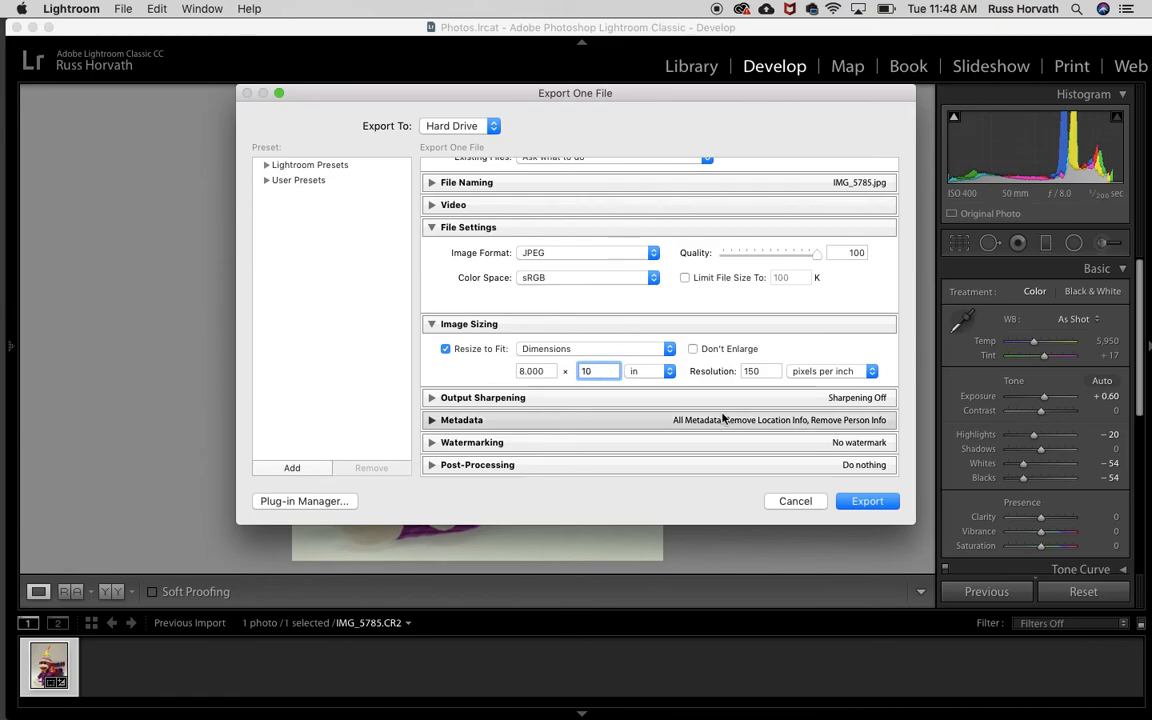
left_click(885, 501)
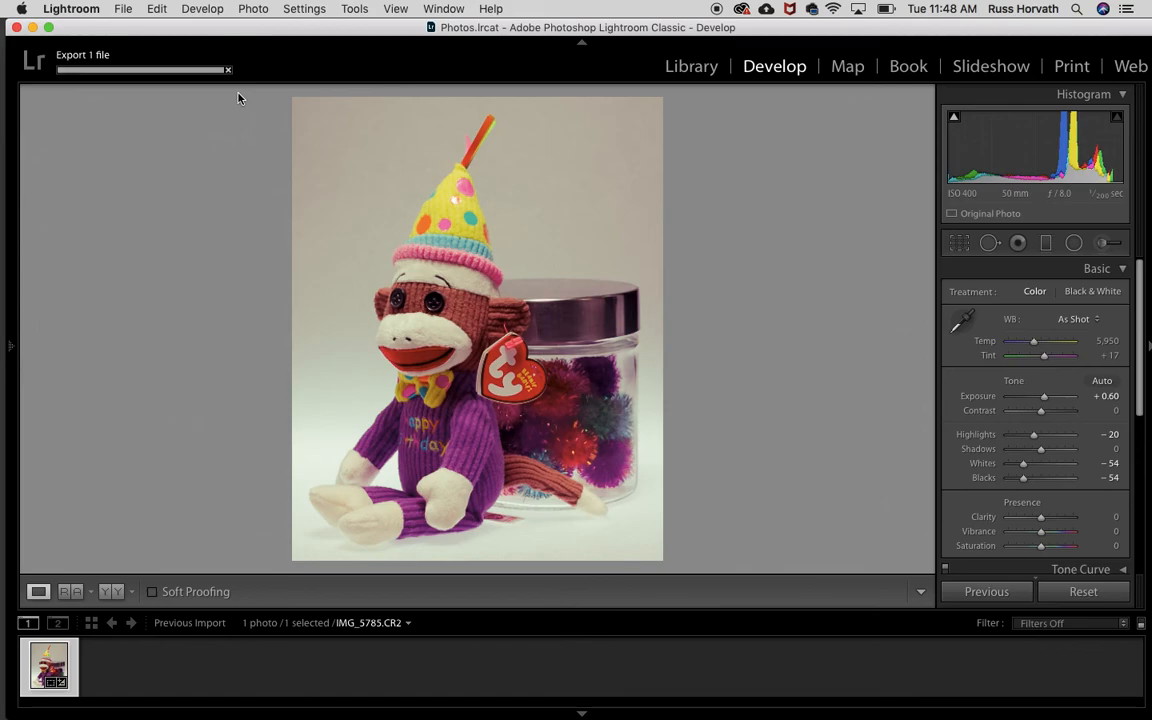
- Minimize Lightroom, move the exported IMG_5785.jpg to the middle of the desktop, and preview it
left_click(32, 27)
left_click_drag(786, 580, 577, 306)
key("space")
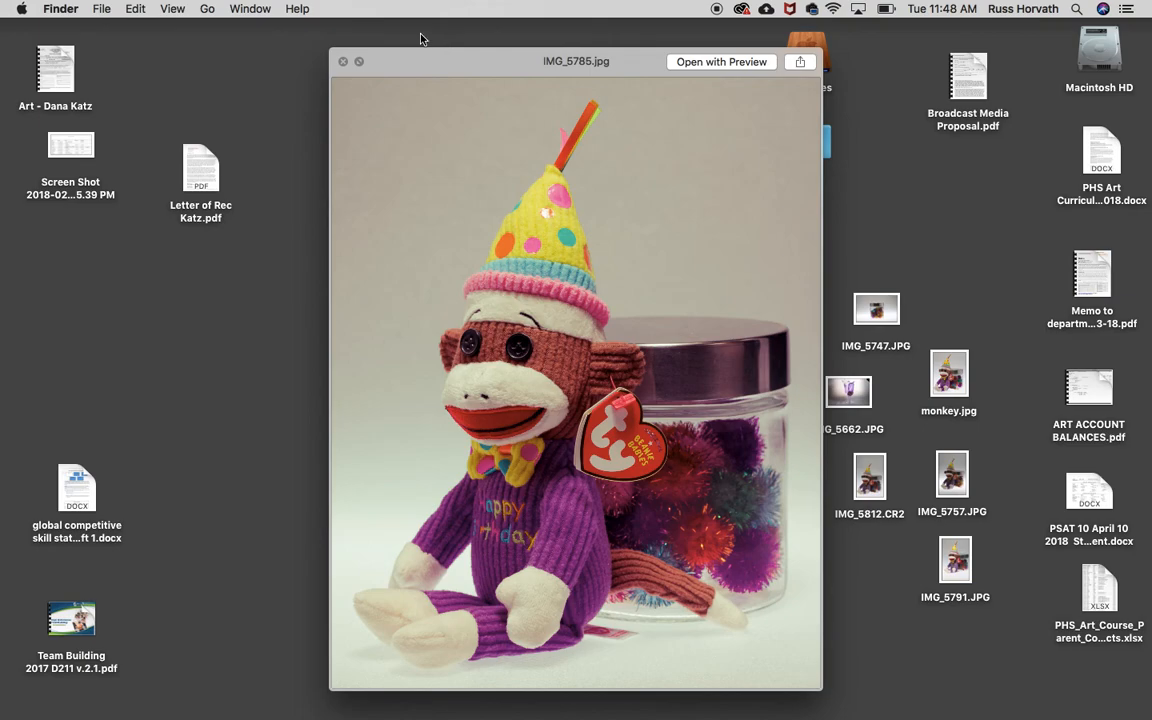
key("space")
- Open the exported IMG_5785.jpg in Photoshop and check its image size and resolution
left_click_drag(571, 461, 364, 690)
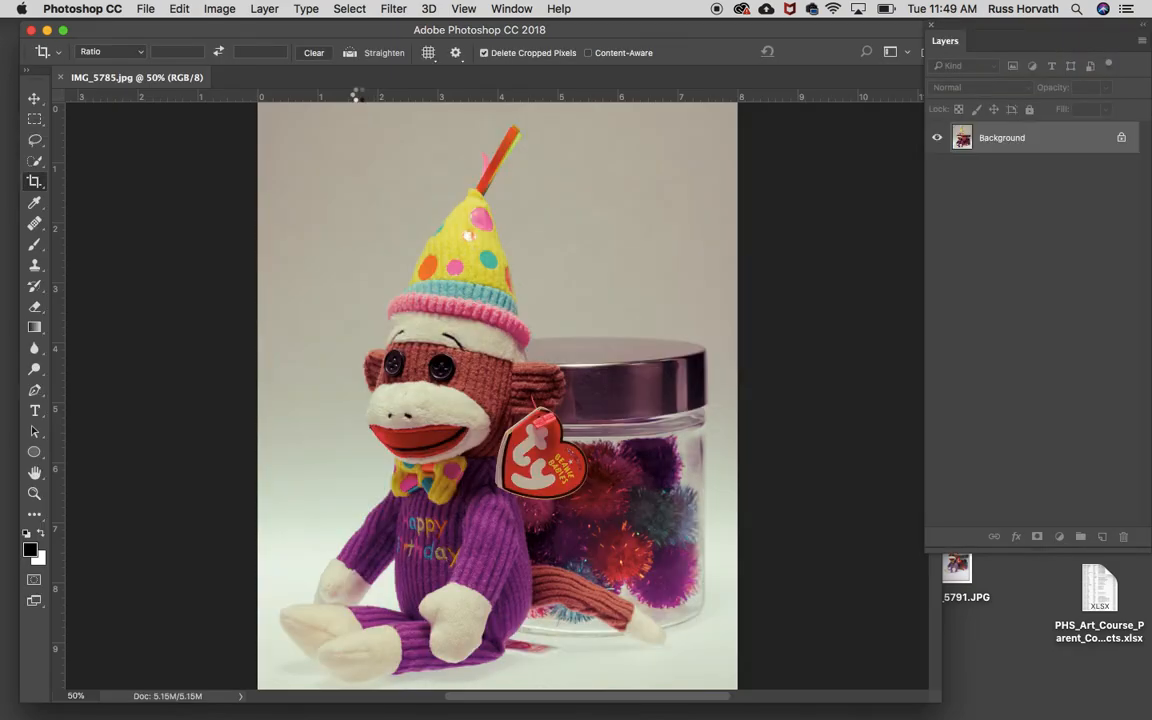
left_click(208, 10)
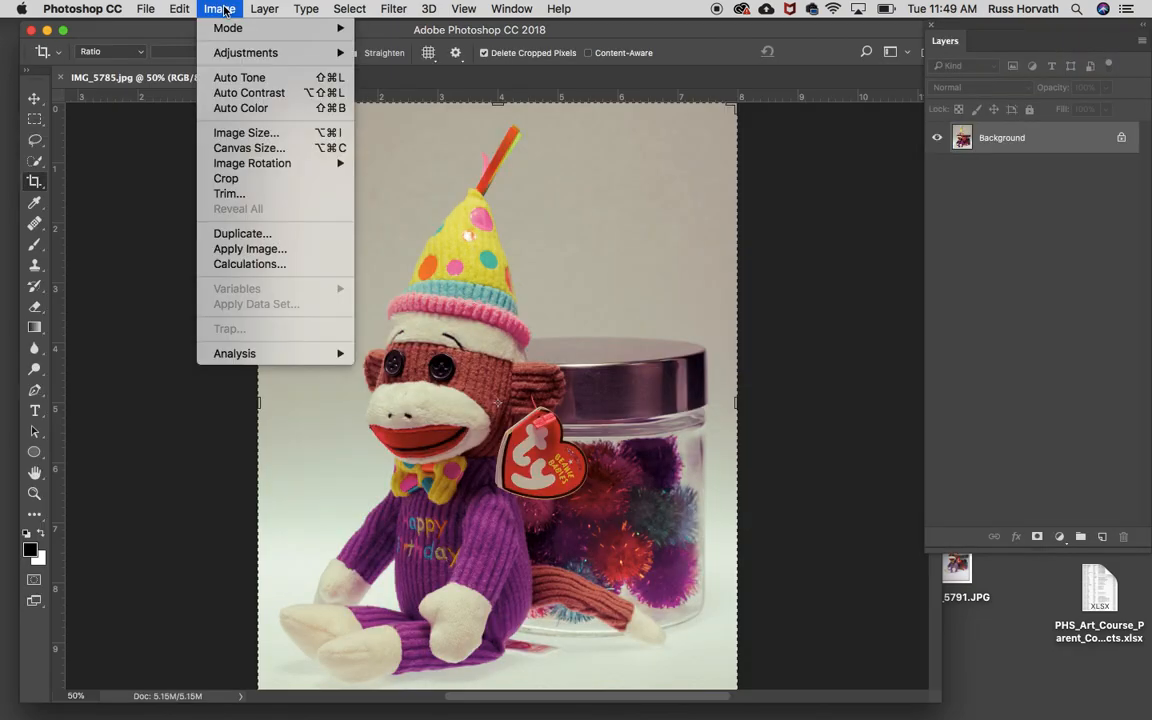
left_click(246, 132)
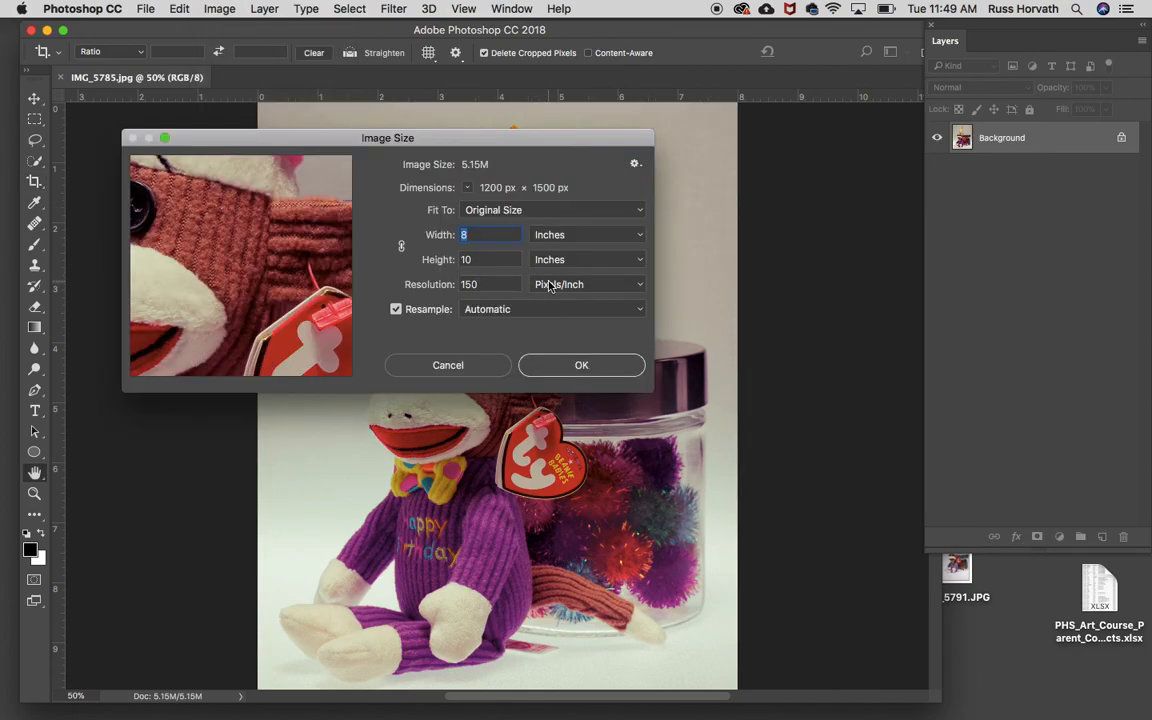
left_click(561, 367)
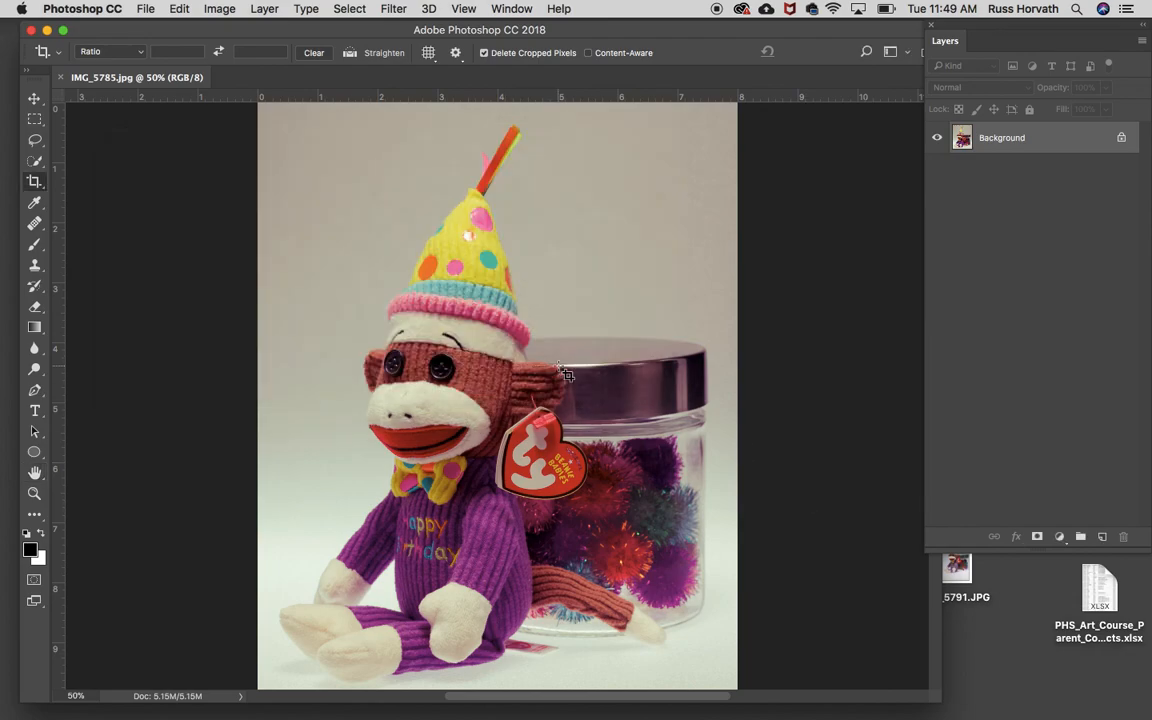